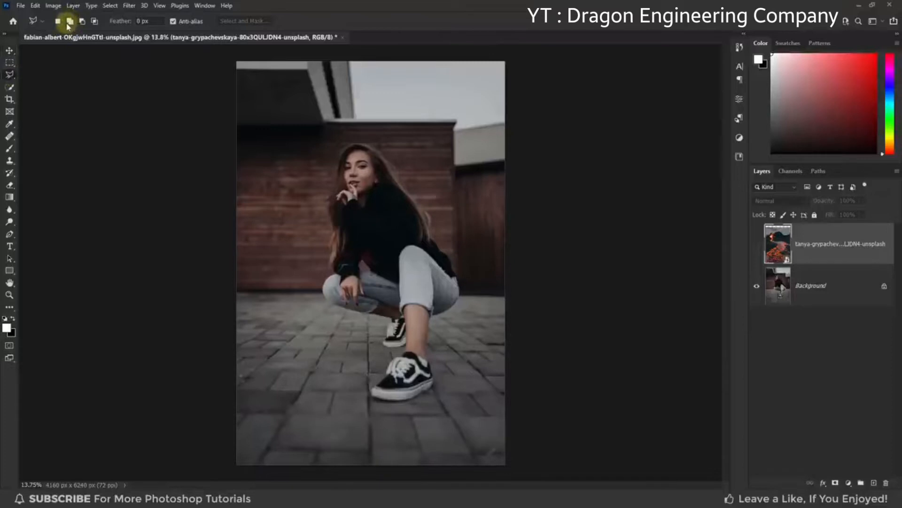
Outline the corner paving stone in the photo's lower-left corner with the Polygonal Lasso, closing the selection outside the canvas.
{"action": "scroll", "coordinate": [345, 348], "scroll_direction": "up", "scroll_amount": 5}
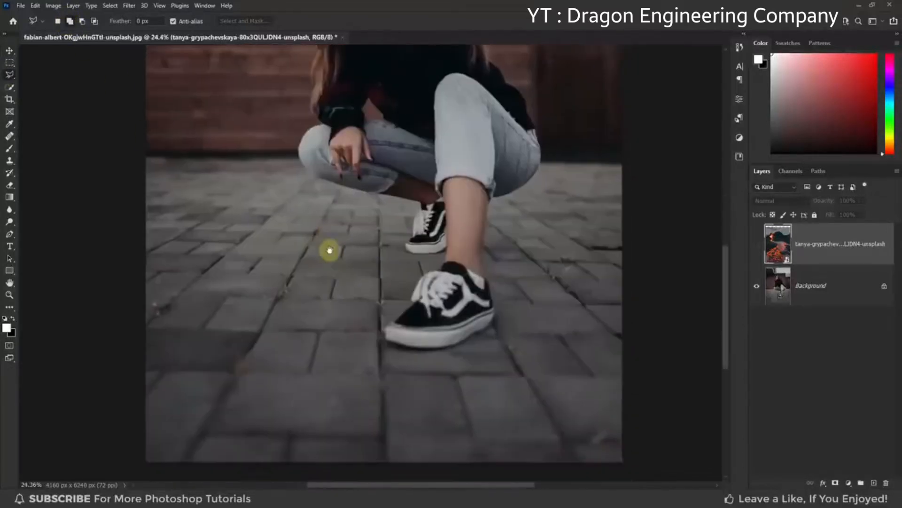
{"action": "scroll", "coordinate": [274, 264], "scroll_direction": "up", "scroll_amount": 2}
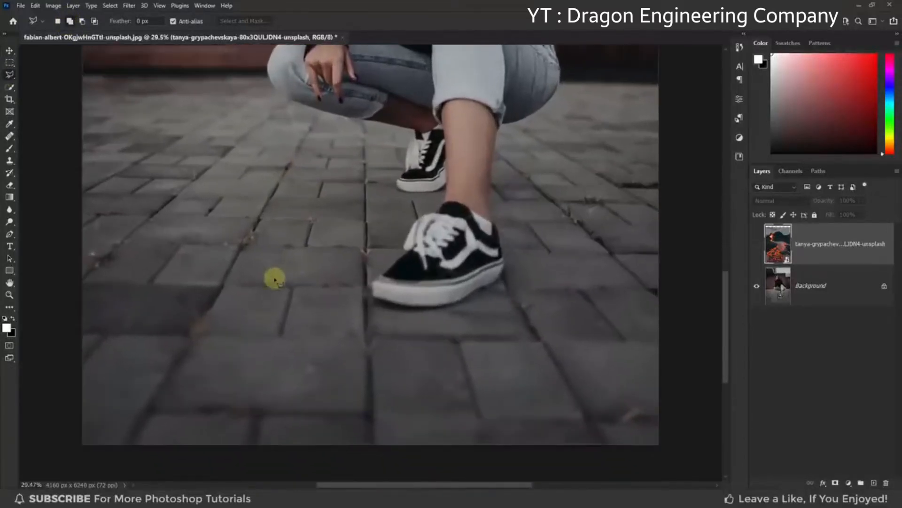
{"action": "left_click", "coordinate": [63, 325]}
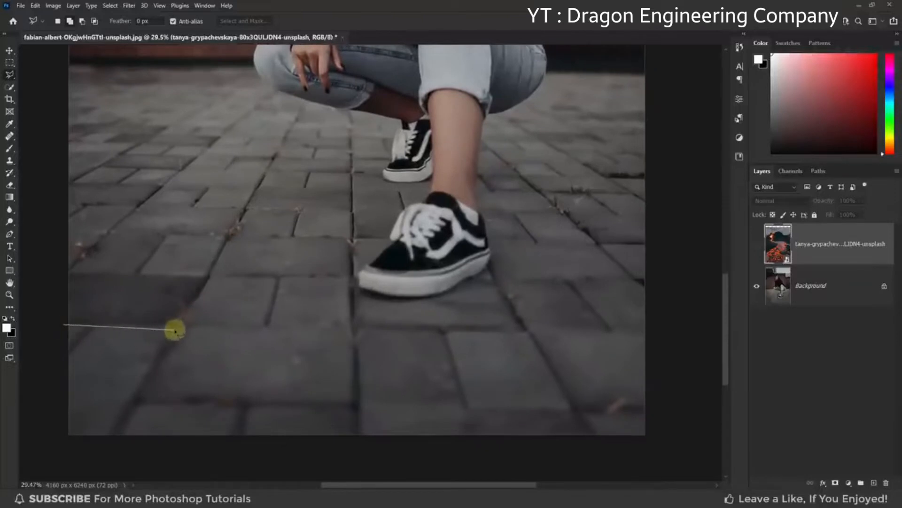
{"action": "left_click", "coordinate": [113, 436]}
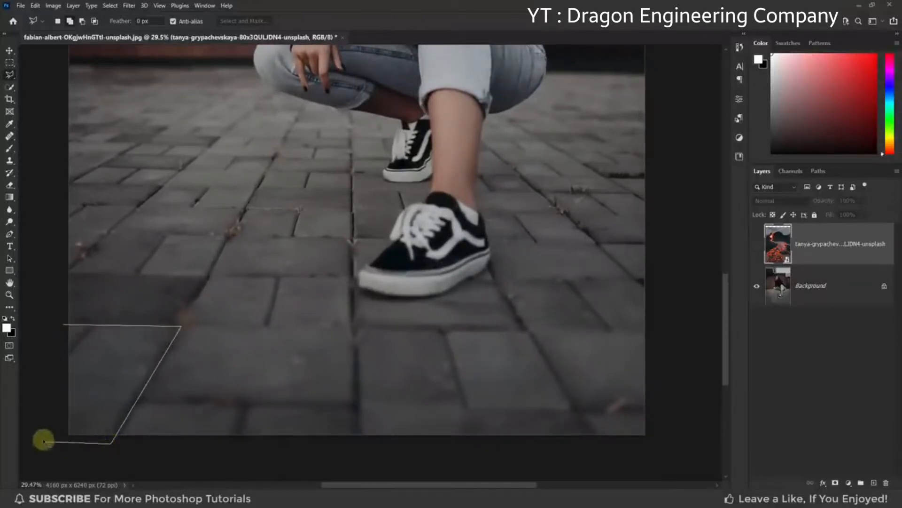
{"action": "left_click", "coordinate": [43, 438]}
{"action": "left_click", "coordinate": [68, 325]}
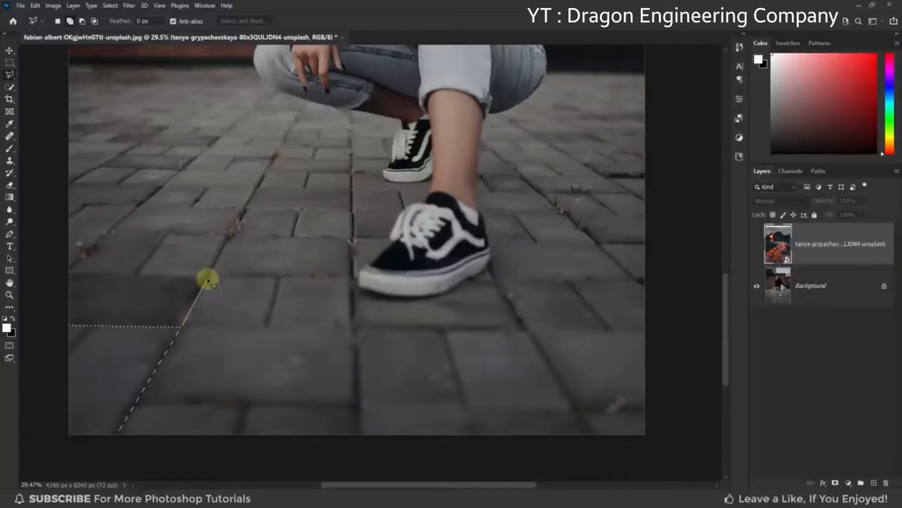
Add the pair of paving stones directly left of the front shoe's toe to the selection.
{"action": "left_click", "coordinate": [208, 277]}
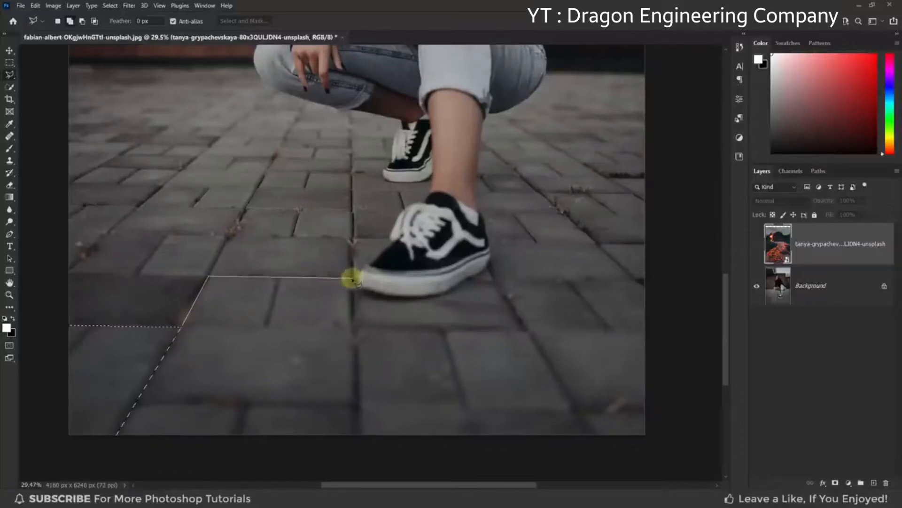
{"action": "left_click", "coordinate": [352, 278]}
{"action": "left_click", "coordinate": [355, 328]}
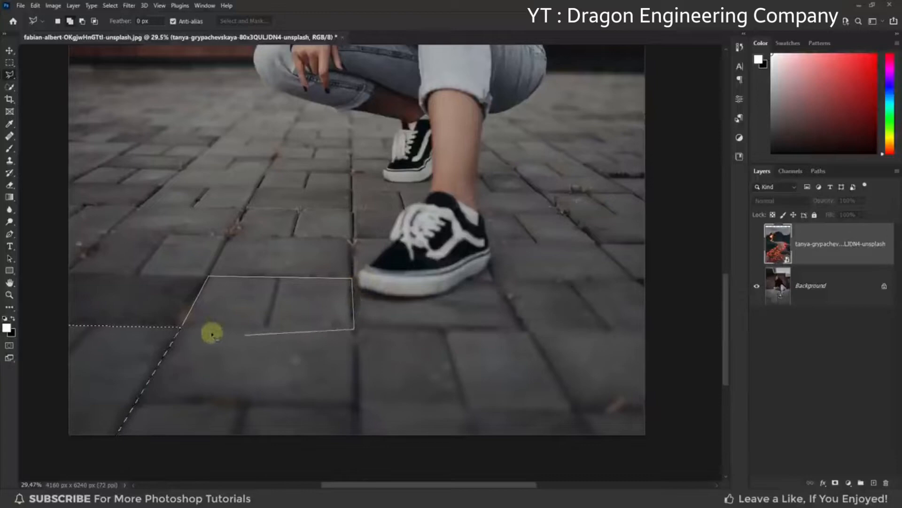
{"action": "left_click", "coordinate": [183, 326]}
Add the narrower paving-stone pairs farther back along the same row, up to beside the rear shoe, to the selection.
{"action": "scroll", "coordinate": [255, 232], "scroll_direction": "up", "scroll_amount": 2}
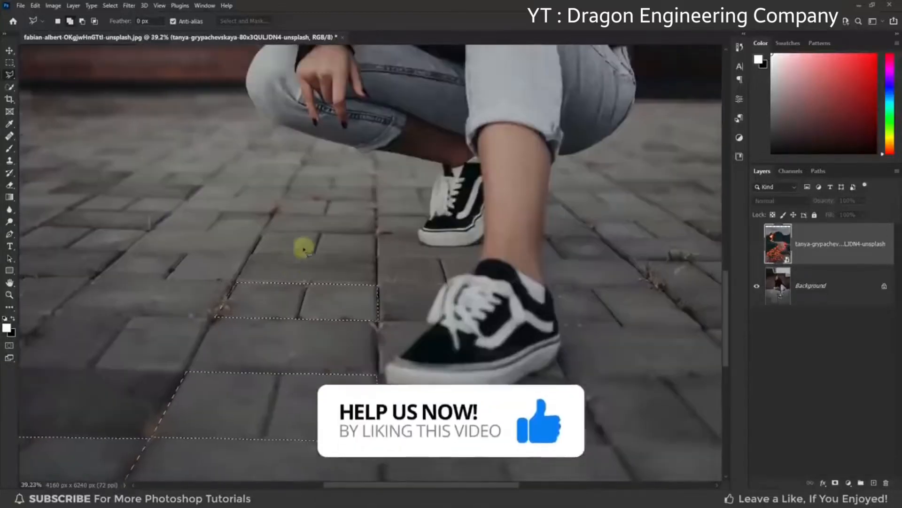
{"action": "scroll", "coordinate": [303, 249], "scroll_direction": "up", "scroll_amount": 2}
{"action": "left_click", "coordinate": [278, 228]}
{"action": "left_click", "coordinate": [389, 229]}
{"action": "left_click", "coordinate": [389, 247]}
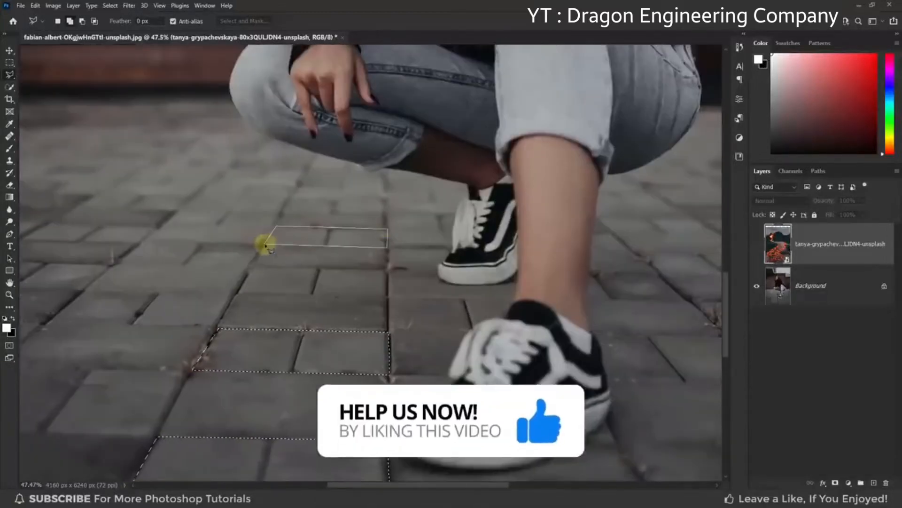
{"action": "double_click", "coordinate": [266, 245]}
Add the paving stone on the photo's left edge, one row behind the dark corner row, to the selection.
{"action": "scroll", "coordinate": [209, 258], "scroll_direction": "left", "scroll_amount": 3}
{"action": "scroll", "coordinate": [188, 249], "scroll_direction": "down", "scroll_amount": 2}
{"action": "left_click", "coordinate": [136, 314]}
{"action": "left_click", "coordinate": [192, 315]}
{"action": "left_click", "coordinate": [153, 368]}
{"action": "left_click", "coordinate": [53, 371]}
{"action": "left_click", "coordinate": [56, 314]}
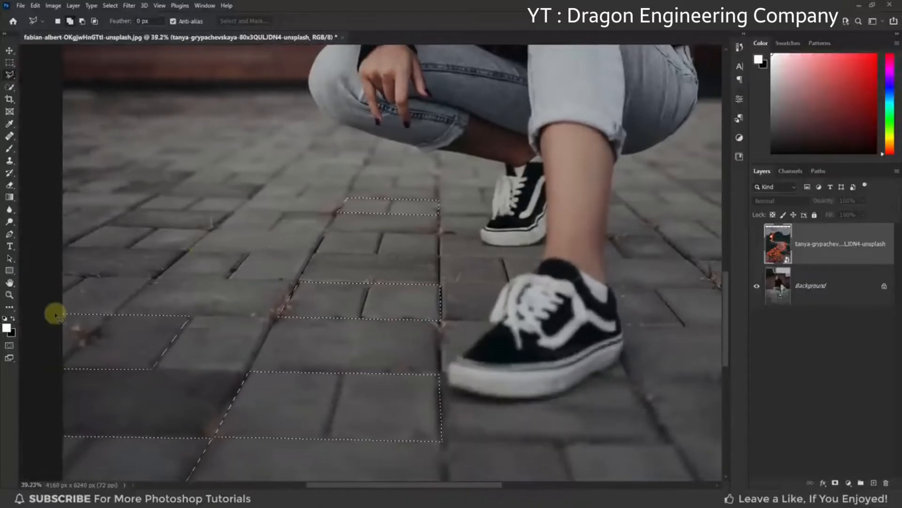
Add the next paving-stone strip farther back along the photo's left edge to the selection.
{"action": "scroll", "coordinate": [64, 286], "scroll_direction": "up", "scroll_amount": 2}
{"action": "left_click", "coordinate": [72, 257]}
{"action": "left_click", "coordinate": [228, 263]}
{"action": "left_click", "coordinate": [190, 297]}
{"action": "left_click", "coordinate": [71, 293]}
{"action": "left_click", "coordinate": [72, 258]}
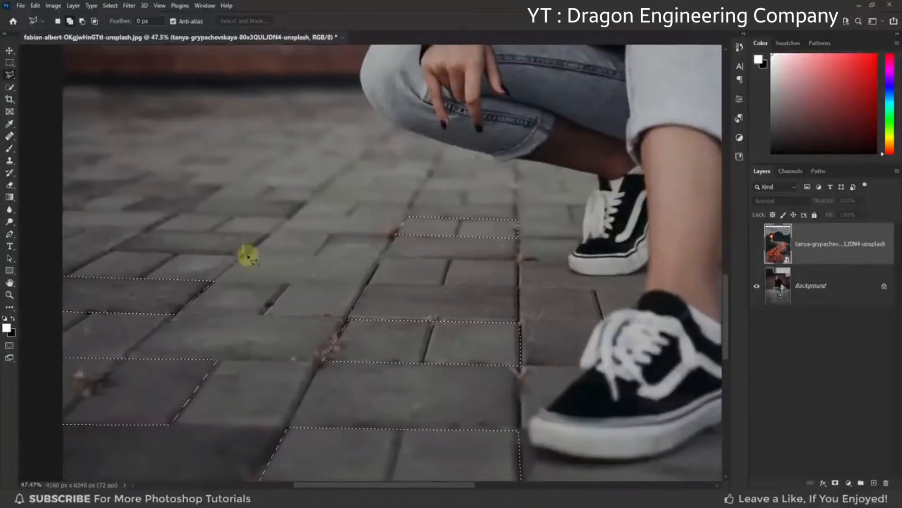
Add the thin paving strip between the left-edge strip and the strip beside the rear shoe to the selection.
{"action": "left_click", "coordinate": [246, 256]}
{"action": "left_click", "coordinate": [271, 234]}
{"action": "left_click", "coordinate": [395, 236]}
{"action": "left_click", "coordinate": [383, 258]}
Add the paving stones right of the front shoe's toe, extending to the photo's right edge, to the selection.
{"action": "scroll", "coordinate": [277, 283], "scroll_direction": "down", "scroll_amount": 5}
{"action": "left_click_drag", "start_coordinate": [595, 341], "coordinate": [334, 235]}
{"action": "left_click", "coordinate": [316, 277]}
{"action": "left_click", "coordinate": [337, 322]}
{"action": "left_click", "coordinate": [478, 322]}
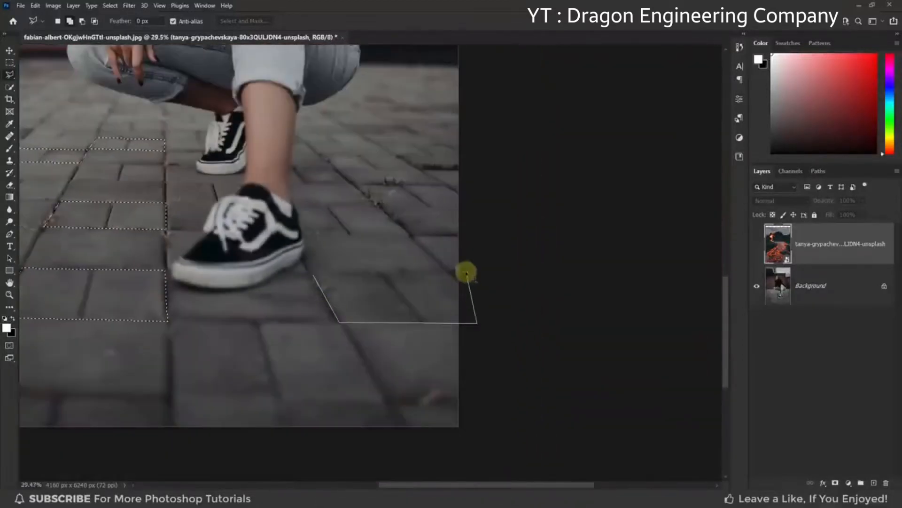
{"action": "left_click", "coordinate": [466, 272]}
{"action": "left_click", "coordinate": [316, 276]}
Add the paving row behind that block, right of the front shoe's heel, to the selection out to the photo's right edge.
{"action": "scroll", "coordinate": [382, 208], "scroll_direction": "up", "scroll_amount": 3}
{"action": "left_click", "coordinate": [295, 246]}
{"action": "left_click", "coordinate": [324, 284]}
{"action": "left_click", "coordinate": [487, 285]}
{"action": "left_click", "coordinate": [477, 248]}
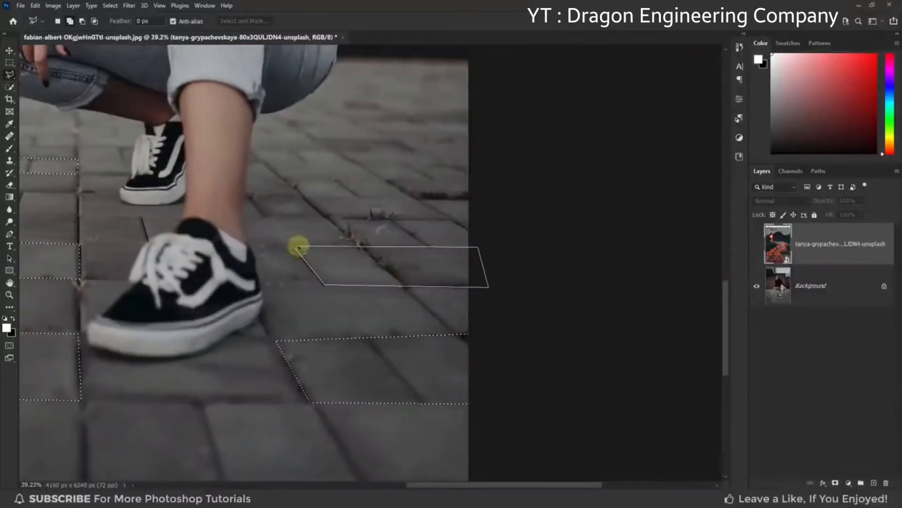
{"action": "left_click", "coordinate": [294, 247]}
Add the farthest slanted paving strip right of the ankle to the selection.
{"action": "left_click_drag", "start_coordinate": [303, 219], "coordinate": [330, 263]}
{"action": "left_click", "coordinate": [330, 240]}
{"action": "left_click", "coordinate": [354, 265]}
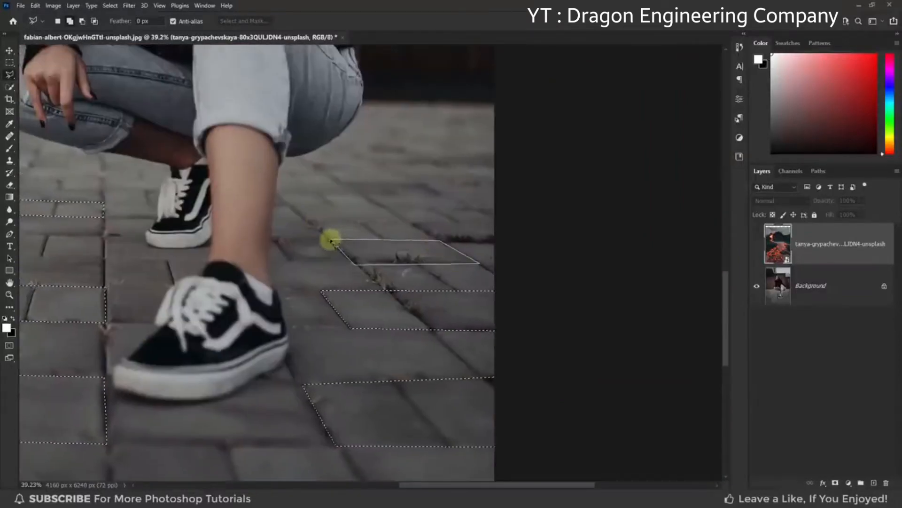
{"action": "left_click", "coordinate": [330, 240]}
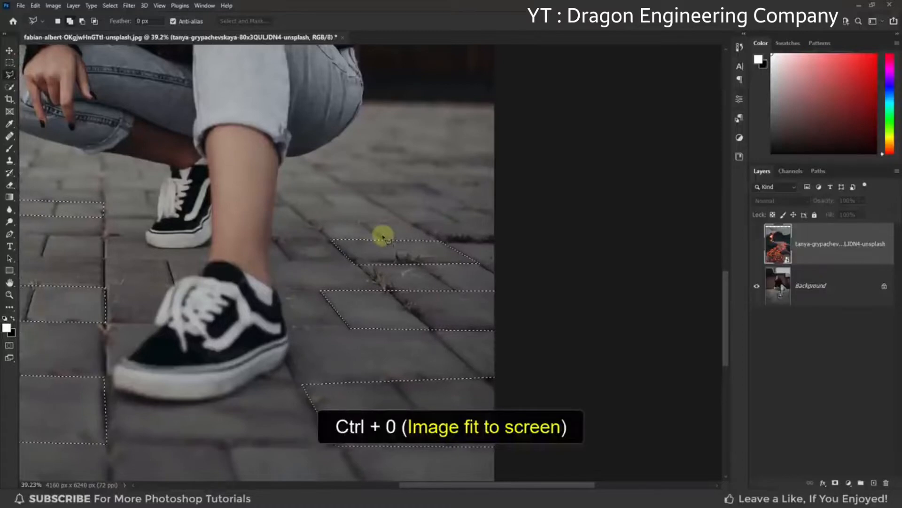
Show the lava image layer and mask it with the paving-stone selection.
{"action": "key", "text": "ctrl+0"}
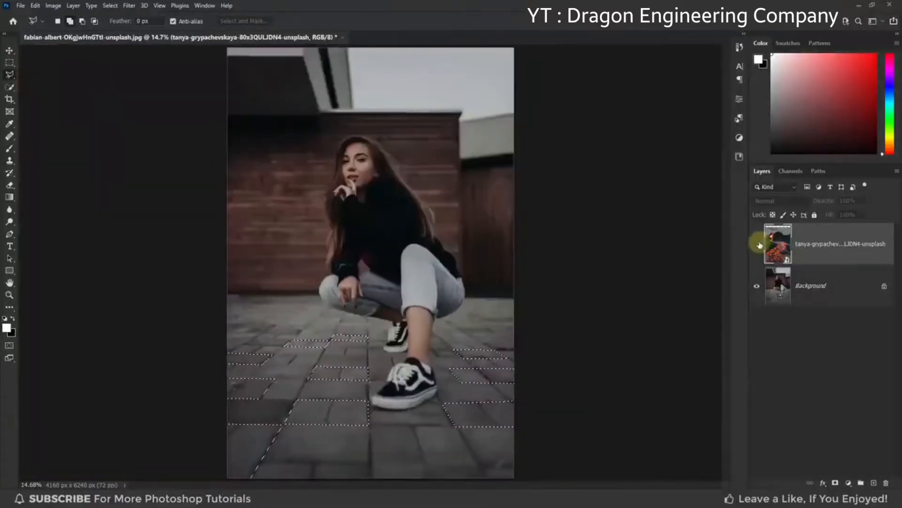
{"action": "left_click", "coordinate": [759, 245]}
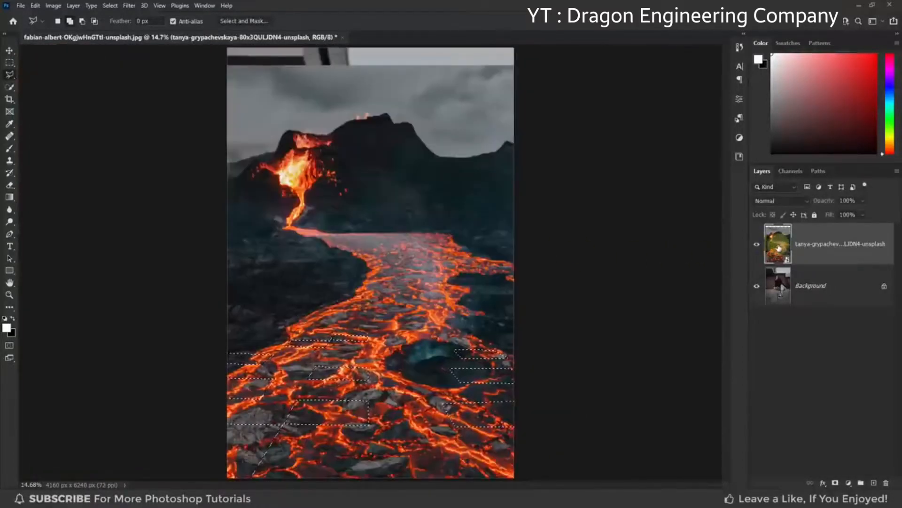
{"action": "left_click", "coordinate": [835, 482]}
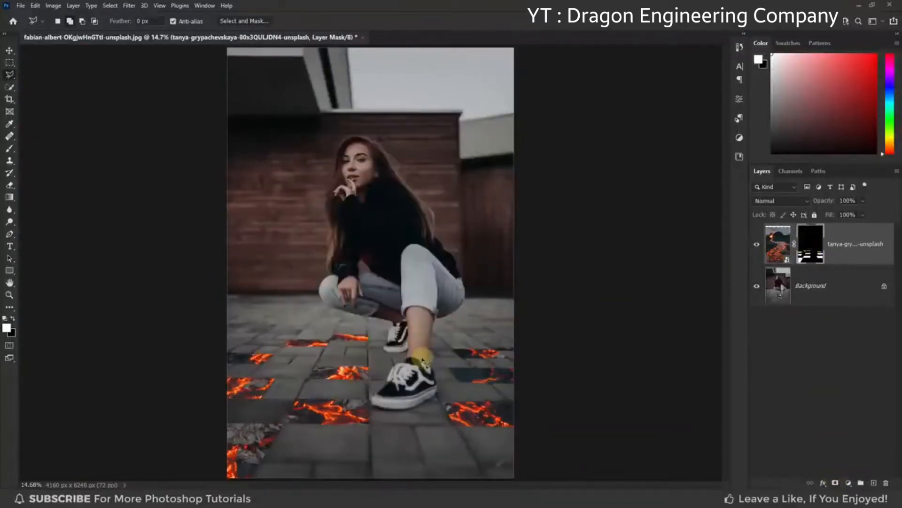
Feather the lava layer's mask by 7 px and toggle the layer's visibility to compare.
{"action": "scroll", "coordinate": [422, 360], "scroll_direction": "up", "scroll_amount": 5}
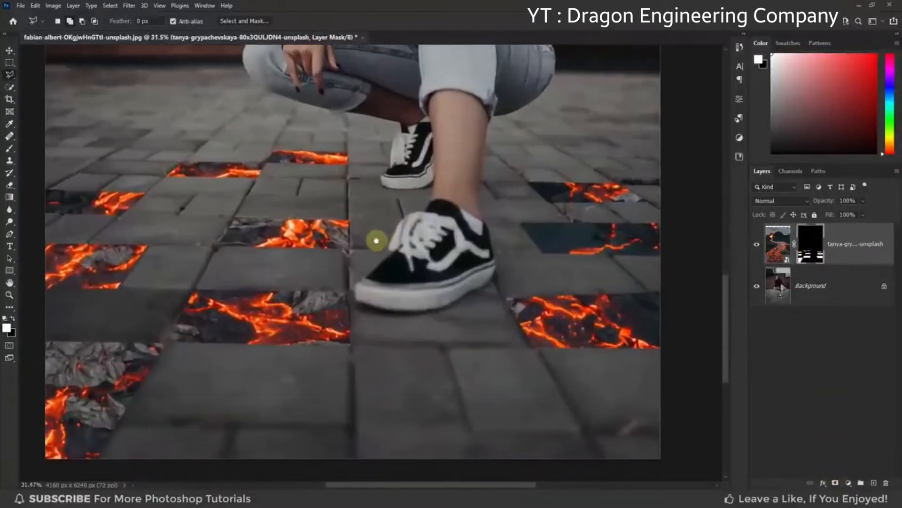
{"action": "left_click_drag", "start_coordinate": [376, 241], "coordinate": [382, 238]}
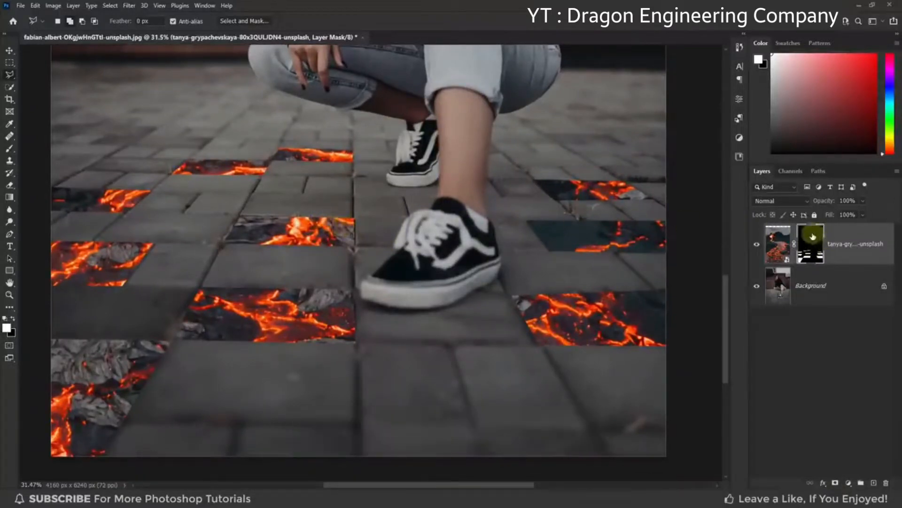
{"action": "left_click", "coordinate": [740, 99]}
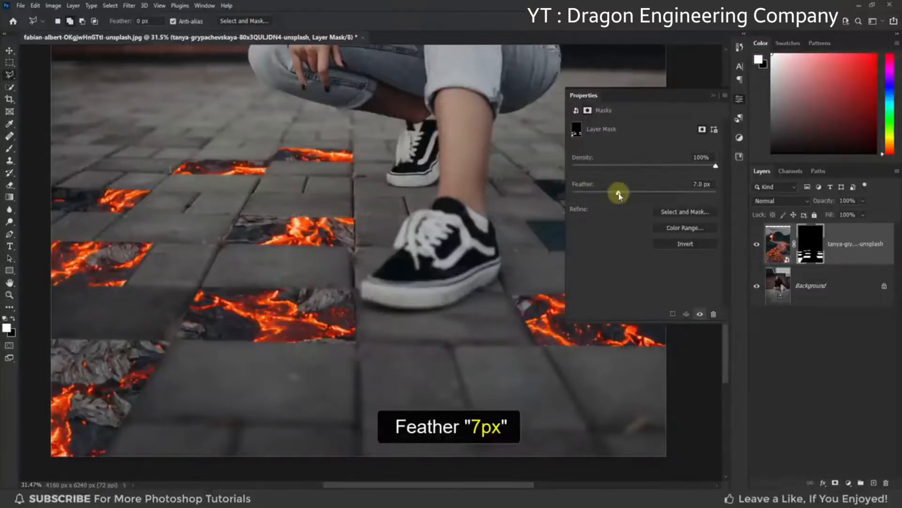
{"action": "left_click", "coordinate": [715, 100]}
{"action": "left_click", "coordinate": [756, 247]}
{"action": "left_click", "coordinate": [756, 246]}
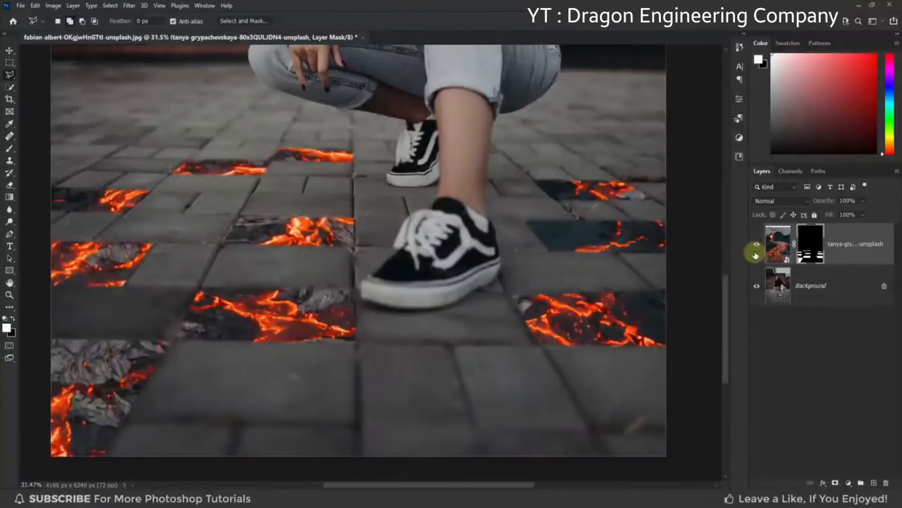
Apply a Gaussian Blur with a 10 px radius to the lava layer's image rather than its mask.
{"action": "left_click", "coordinate": [774, 242]}
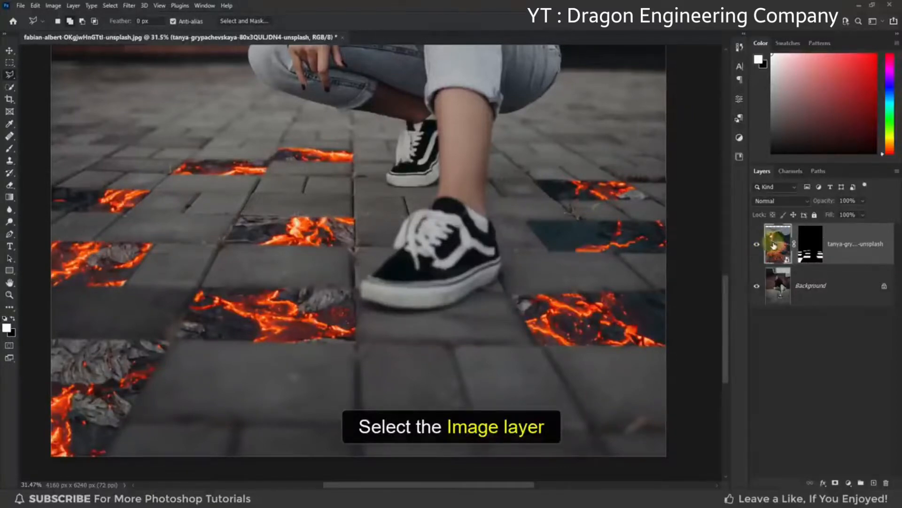
{"action": "left_click", "coordinate": [135, 8]}
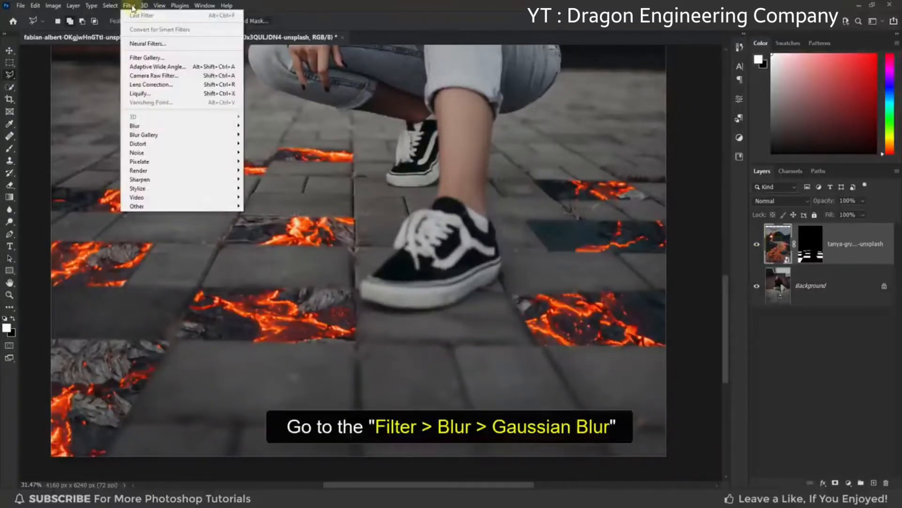
{"action": "mouse_move", "coordinate": [221, 128]}
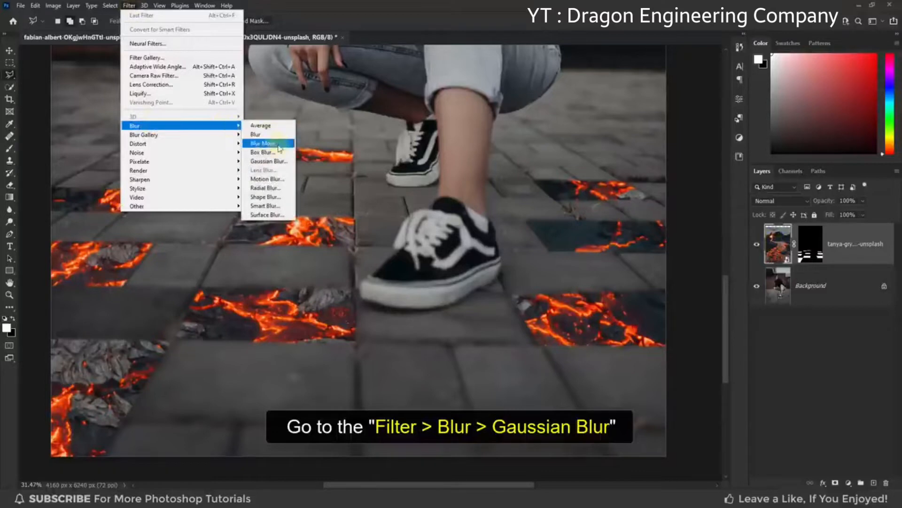
{"action": "left_click", "coordinate": [285, 161]}
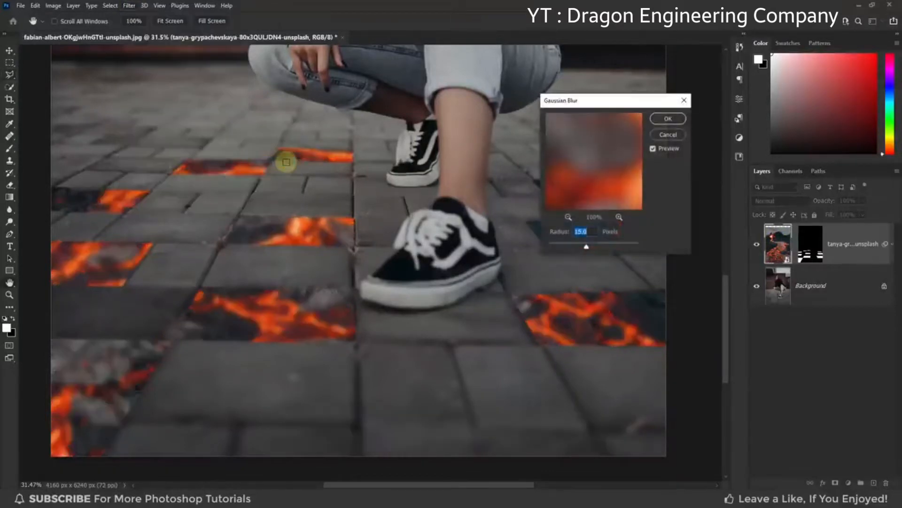
{"action": "left_click_drag", "start_coordinate": [573, 106], "coordinate": [540, 106]}
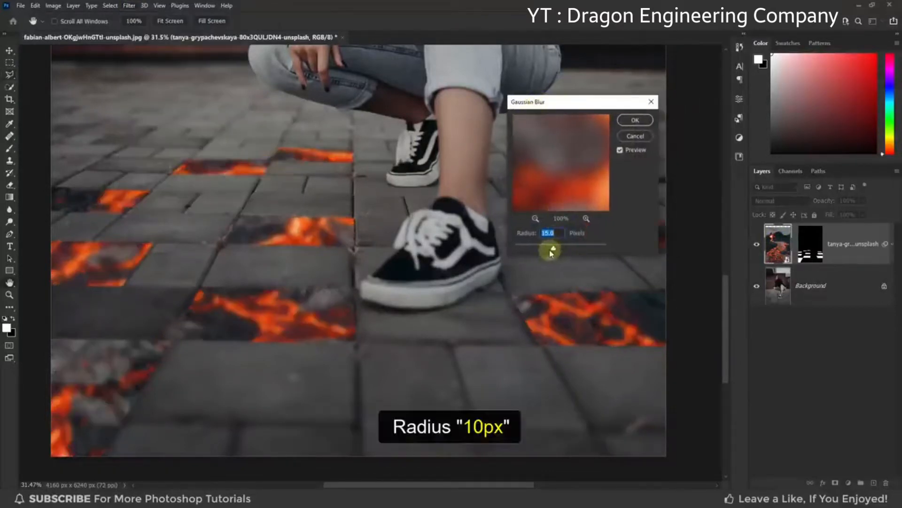
{"action": "left_click_drag", "start_coordinate": [553, 249], "coordinate": [540, 251]}
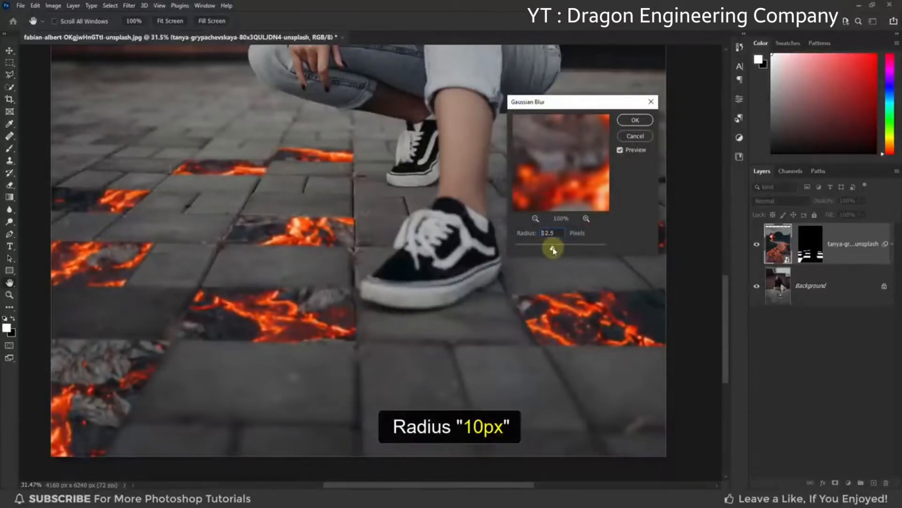
{"action": "left_click_drag", "start_coordinate": [552, 249], "coordinate": [552, 249]}
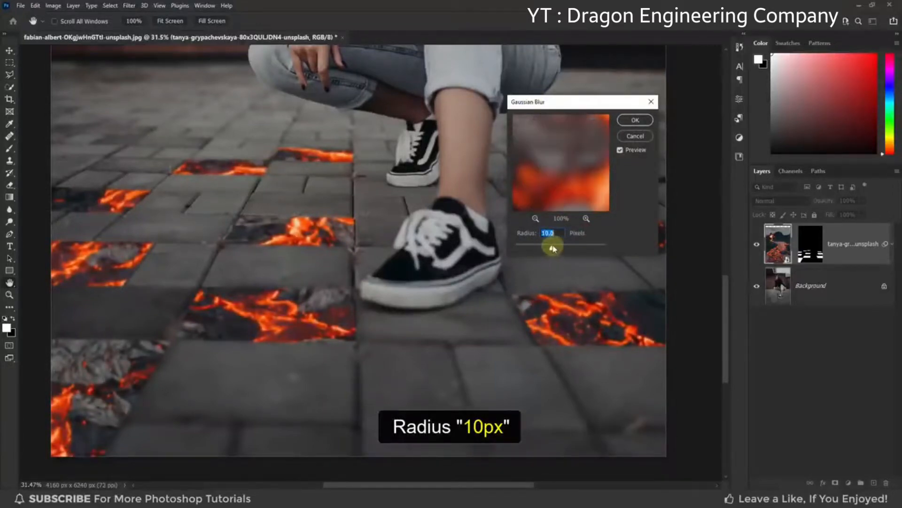
{"action": "left_click", "coordinate": [630, 125]}
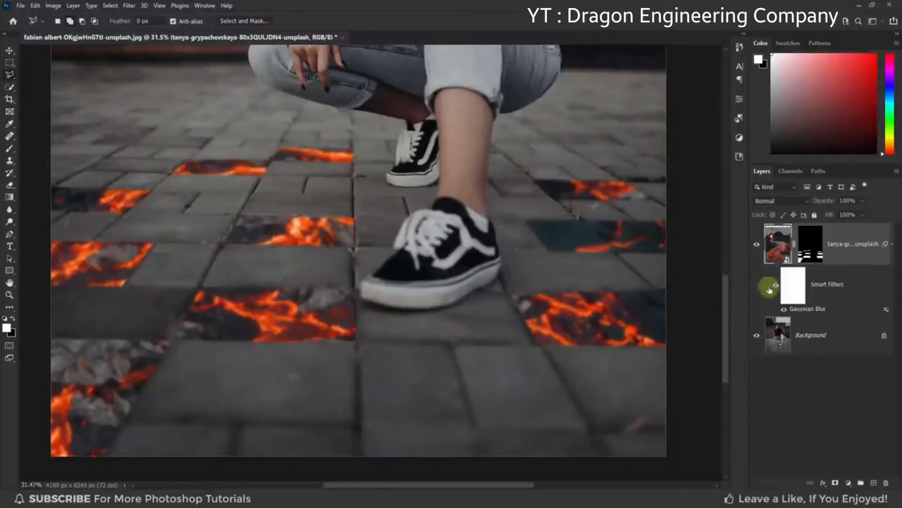
Invert the lava layer's Smart Filters mask and set up a white Soft Round brush with 100% opacity and 50% flow.
{"action": "left_click", "coordinate": [794, 289]}
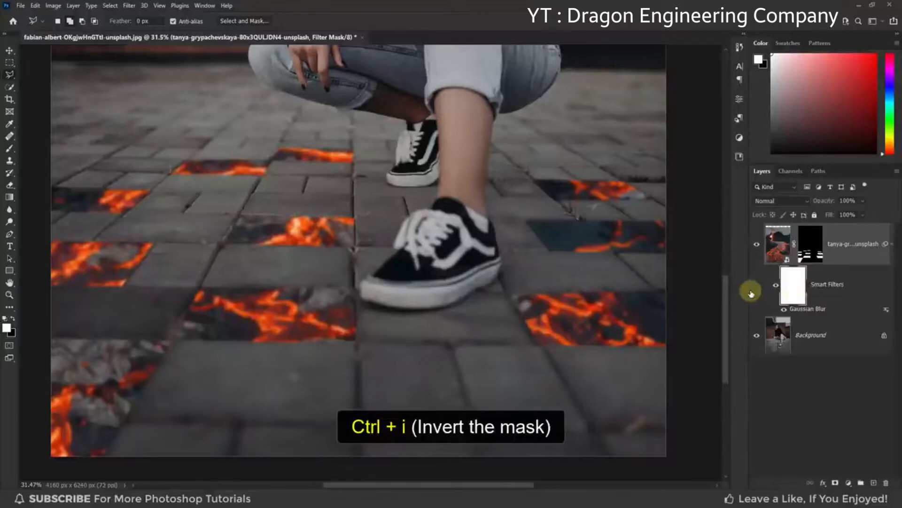
{"action": "key", "text": "ctrl+i"}
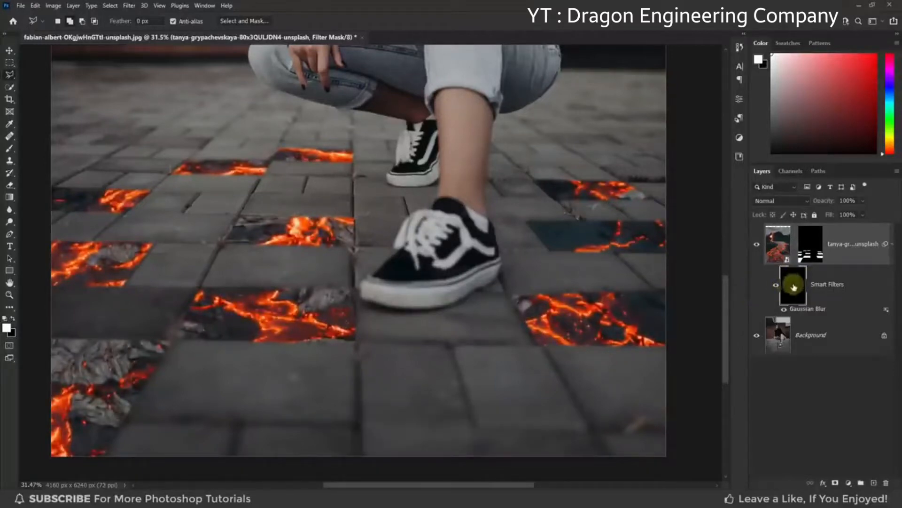
{"action": "left_click", "coordinate": [9, 148]}
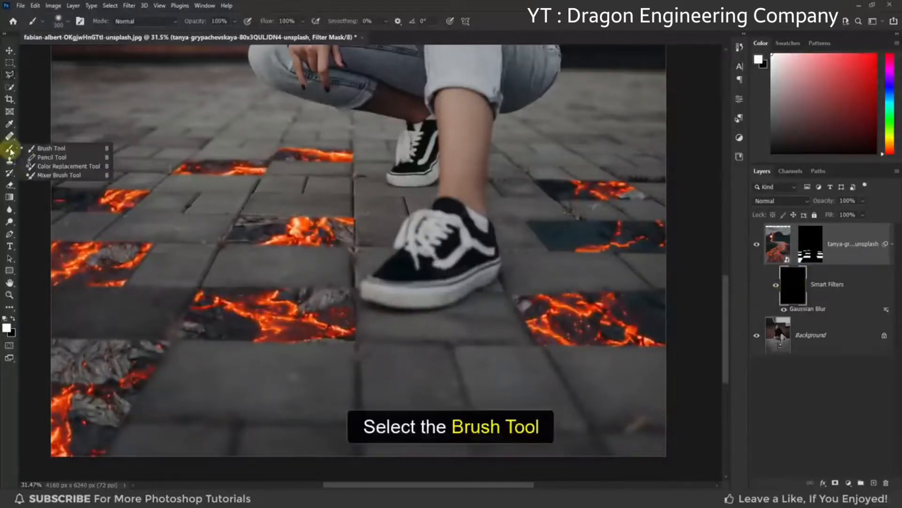
{"action": "left_click", "coordinate": [38, 150]}
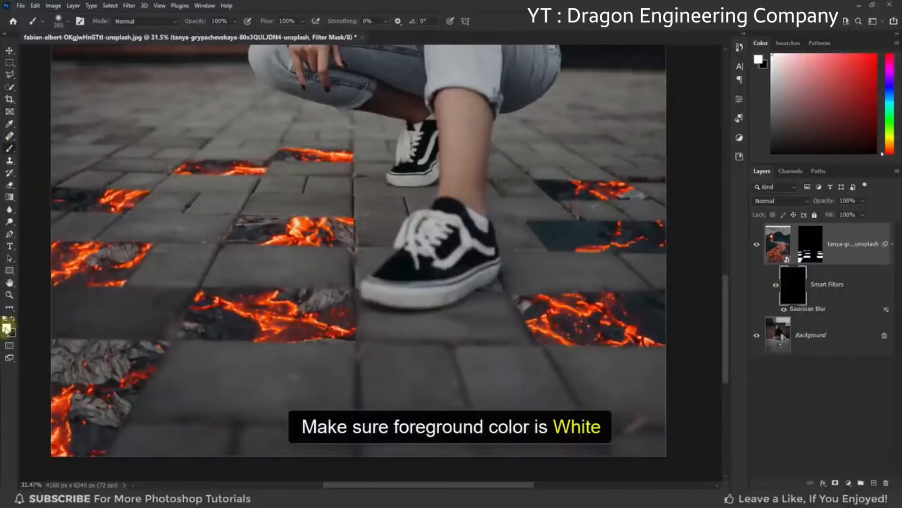
{"action": "left_click", "coordinate": [7, 329]}
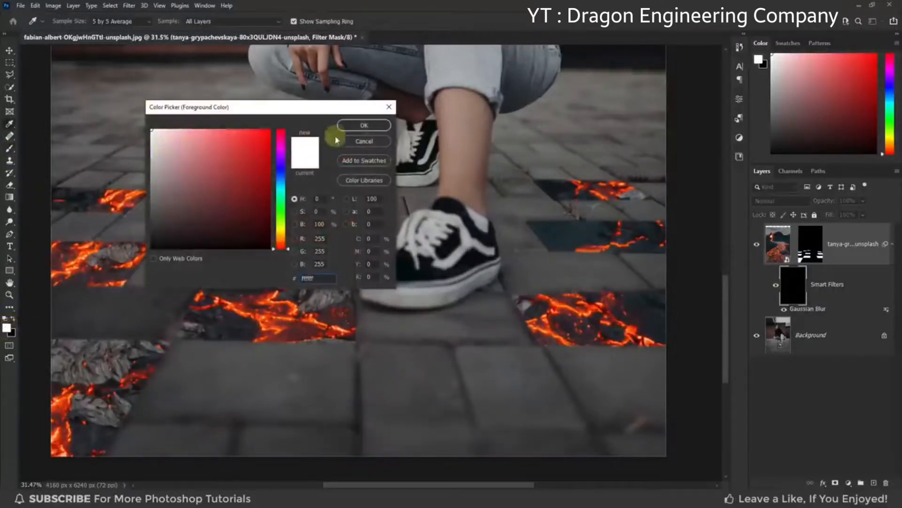
{"action": "left_click", "coordinate": [345, 126]}
{"action": "left_click", "coordinate": [68, 24]}
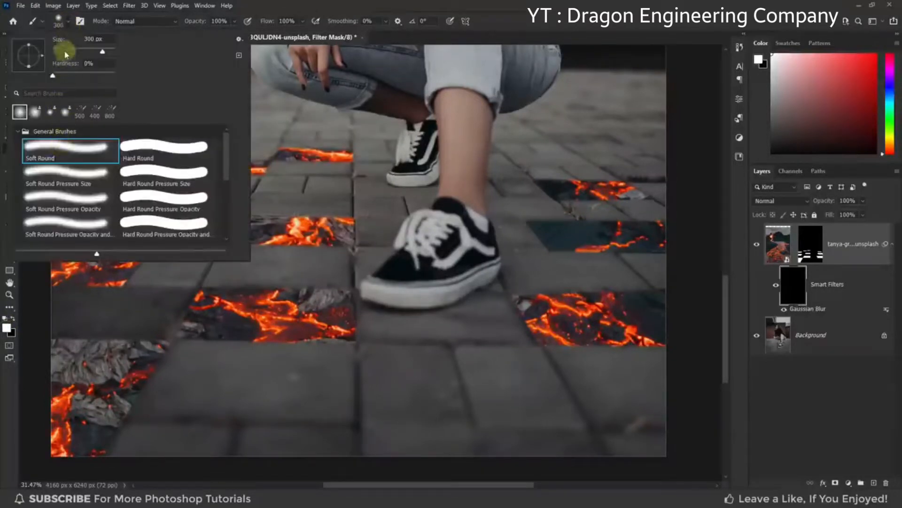
{"action": "left_click", "coordinate": [67, 22]}
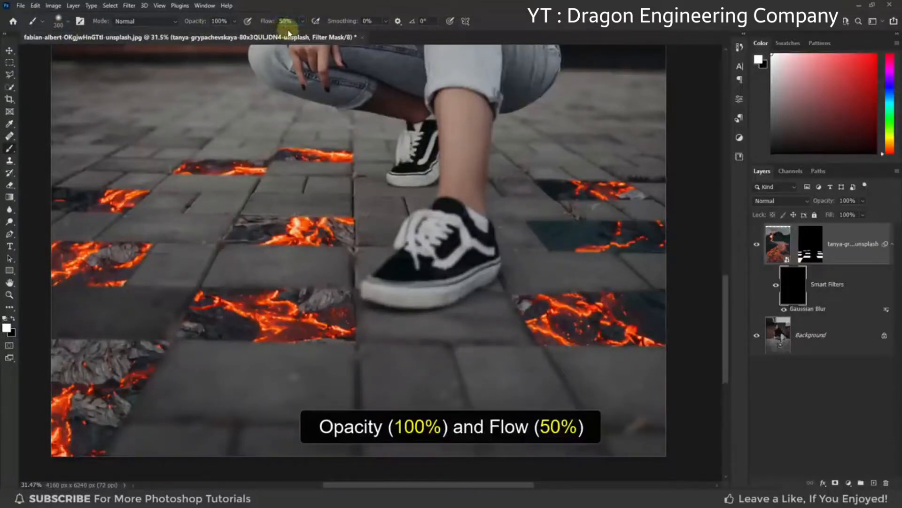
Paint white on the Smart Filters mask along the edges of the nearest lava stones to reveal the blur there.
{"action": "left_click_drag", "start_coordinate": [194, 266], "coordinate": [196, 241]}
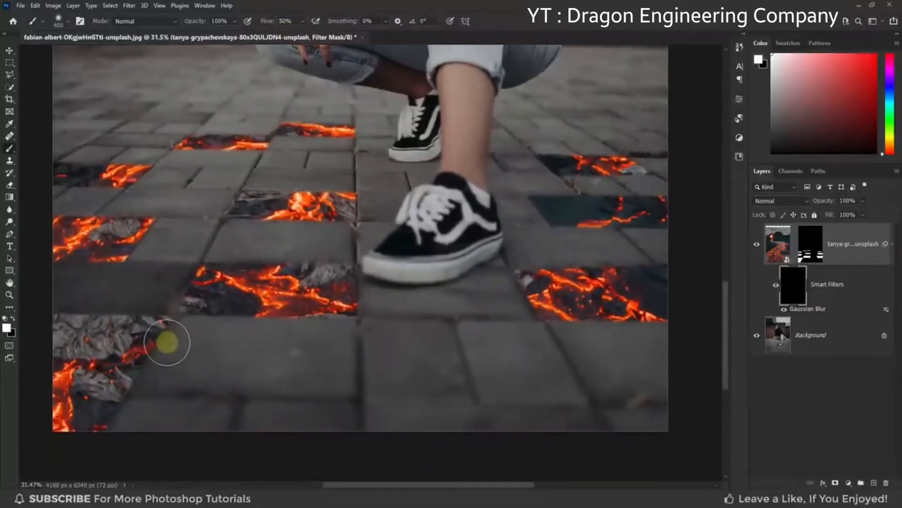
{"action": "mouse_move", "coordinate": [168, 341]}
{"action": "left_mouse_down"}
{"action": "mouse_move", "coordinate": [63, 336]}
{"action": "mouse_move", "coordinate": [158, 341]}
{"action": "mouse_move", "coordinate": [85, 384]}
{"action": "mouse_move", "coordinate": [96, 404]}
{"action": "mouse_move", "coordinate": [82, 449]}
{"action": "mouse_move", "coordinate": [134, 376]}
{"action": "mouse_move", "coordinate": [127, 364]}
{"action": "mouse_move", "coordinate": [188, 348]}
{"action": "mouse_move", "coordinate": [180, 350]}
{"action": "mouse_move", "coordinate": [193, 296]}
{"action": "mouse_move", "coordinate": [235, 292]}
{"action": "mouse_move", "coordinate": [195, 294]}
{"action": "mouse_move", "coordinate": [361, 297]}
{"action": "mouse_move", "coordinate": [363, 307]}
{"action": "mouse_move", "coordinate": [334, 280]}
{"action": "mouse_move", "coordinate": [203, 280]}
{"action": "mouse_move", "coordinate": [290, 318]}
{"action": "mouse_move", "coordinate": [359, 325]}
{"action": "left_mouse_up"}
{"action": "mouse_move", "coordinate": [530, 293]}
{"action": "left_mouse_down"}
{"action": "mouse_move", "coordinate": [411, 300]}
{"action": "mouse_move", "coordinate": [540, 318]}
{"action": "left_mouse_up"}
{"action": "mouse_move", "coordinate": [139, 256]}
{"action": "left_mouse_down"}
{"action": "mouse_move", "coordinate": [269, 302]}
{"action": "mouse_move", "coordinate": [325, 303]}
{"action": "left_mouse_up"}
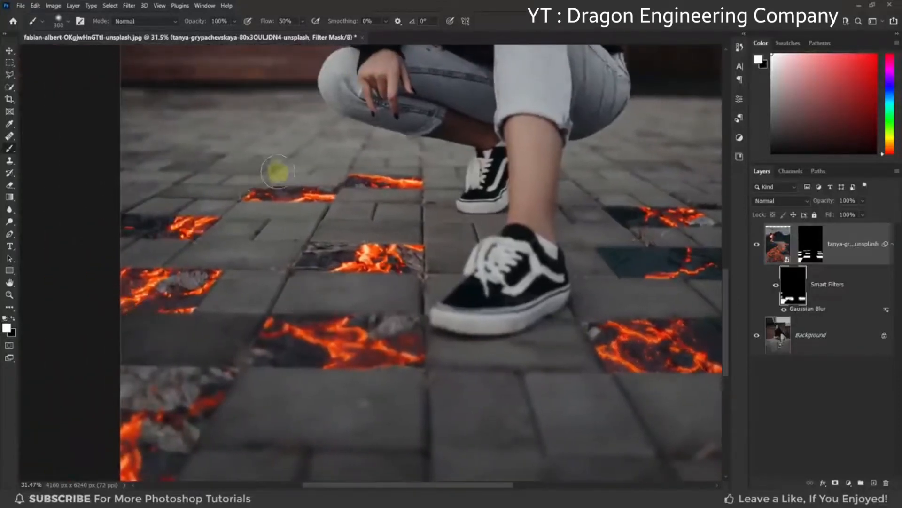
Paint the blur into the farther lava stones' edges with a brush reduced to 250 px, and toggle the lava layer's visibility to compare.
{"action": "key", "text": "bracketleft"}
{"action": "scroll", "coordinate": [296, 167], "scroll_direction": "up", "scroll_amount": 3}
{"action": "left_click_drag", "start_coordinate": [215, 178], "coordinate": [343, 187]}
{"action": "key", "text": "bracketleft"}
{"action": "left_click_drag", "start_coordinate": [401, 174], "coordinate": [484, 176]}
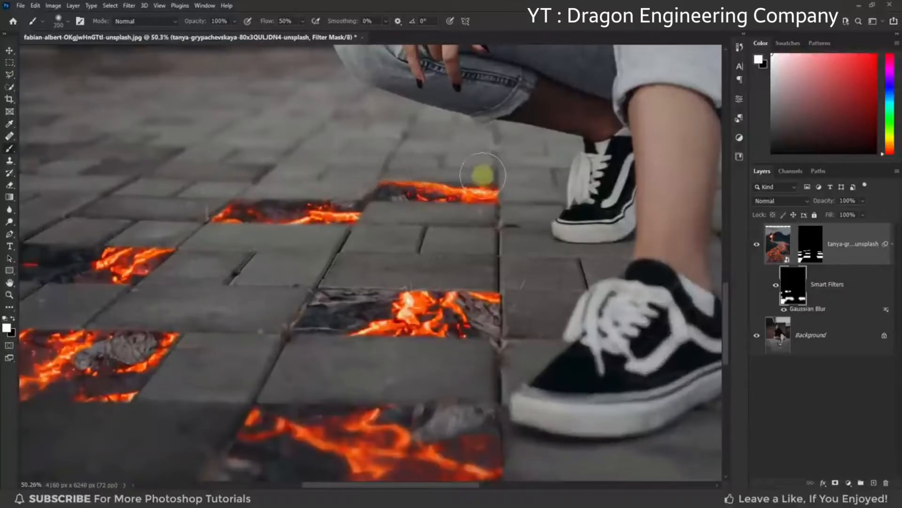
{"action": "mouse_move", "coordinate": [649, 266]}
{"action": "left_mouse_down"}
{"action": "mouse_move", "coordinate": [226, 265]}
{"action": "mouse_move", "coordinate": [168, 256]}
{"action": "left_mouse_up"}
{"action": "left_click_drag", "start_coordinate": [452, 224], "coordinate": [414, 195]}
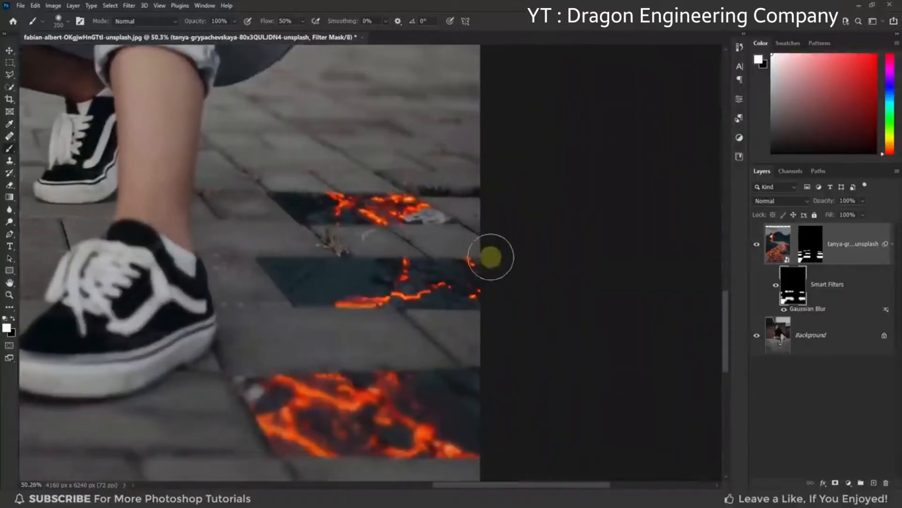
{"action": "scroll", "coordinate": [451, 282], "scroll_direction": "down", "scroll_amount": 1}
{"action": "key", "text": "ctrl+0"}
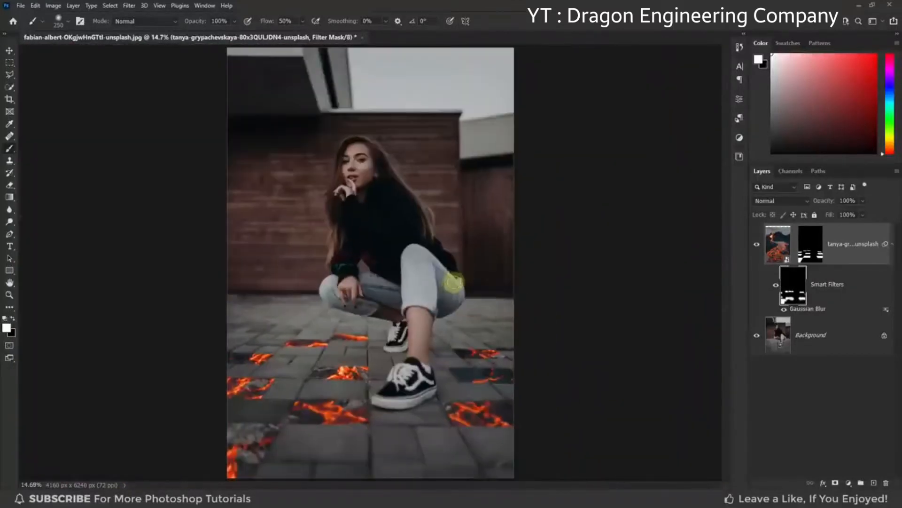
{"action": "left_click", "coordinate": [756, 245]}
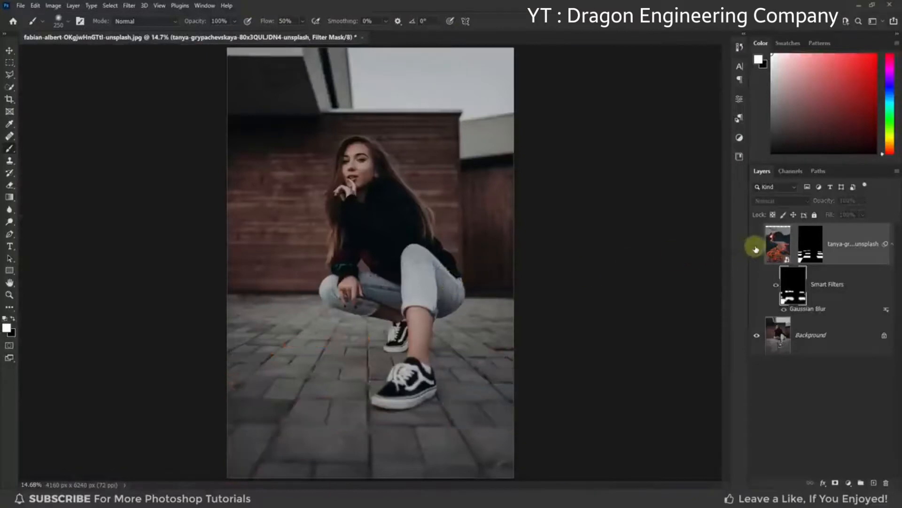
{"action": "left_click", "coordinate": [756, 245]}
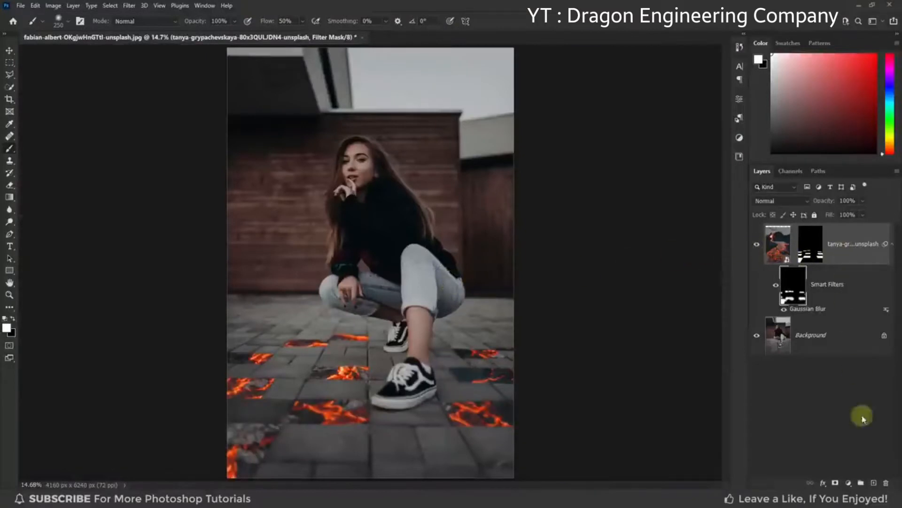
Add a Levels adjustment layer clipped to the lava layer, with output levels set to 0 and 40.
{"action": "left_click", "coordinate": [848, 483]}
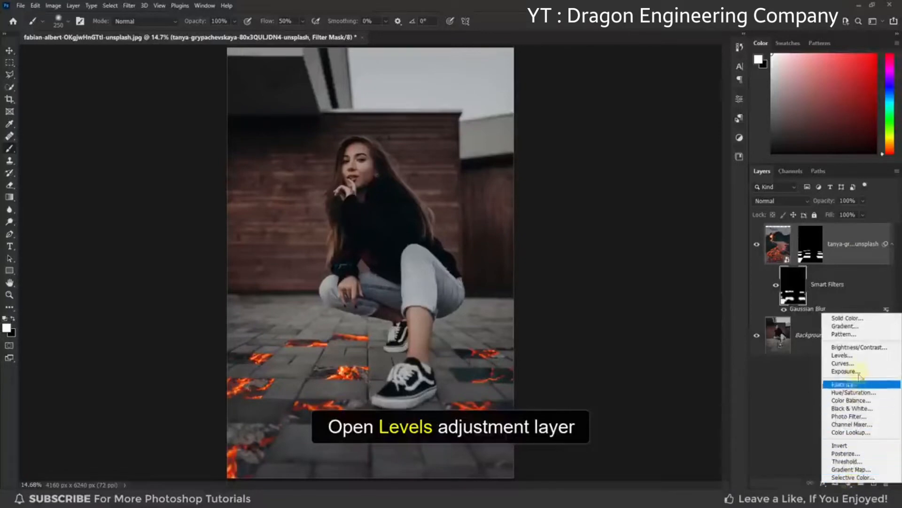
{"action": "left_click", "coordinate": [858, 355]}
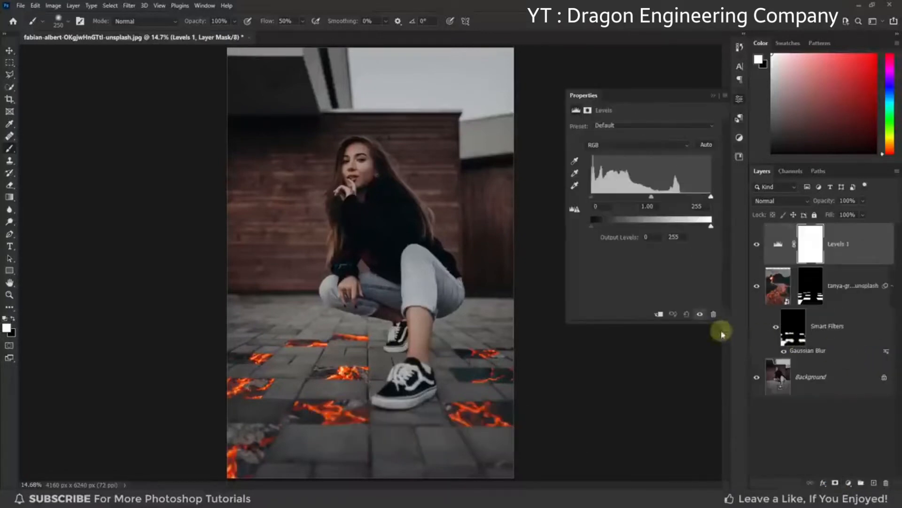
{"action": "left_click", "coordinate": [659, 314]}
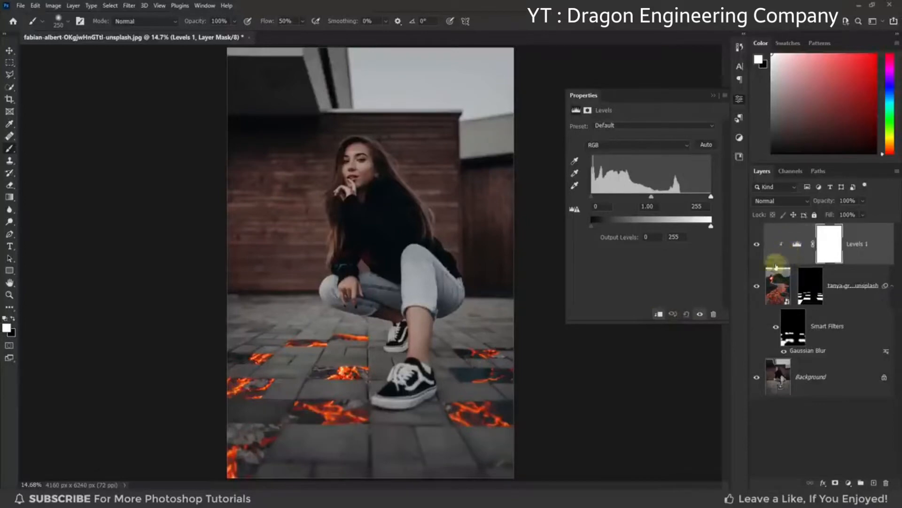
{"action": "left_click_drag", "start_coordinate": [710, 229], "coordinate": [606, 232]}
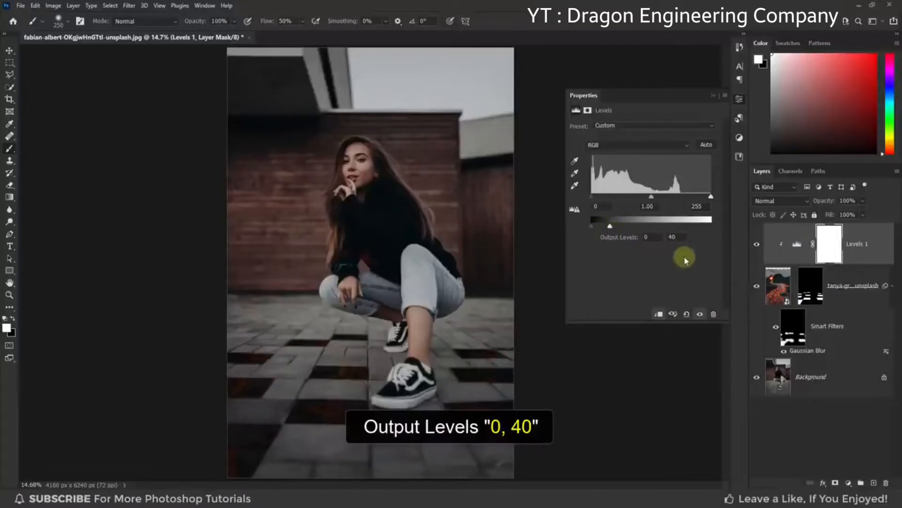
{"action": "left_click", "coordinate": [739, 99]}
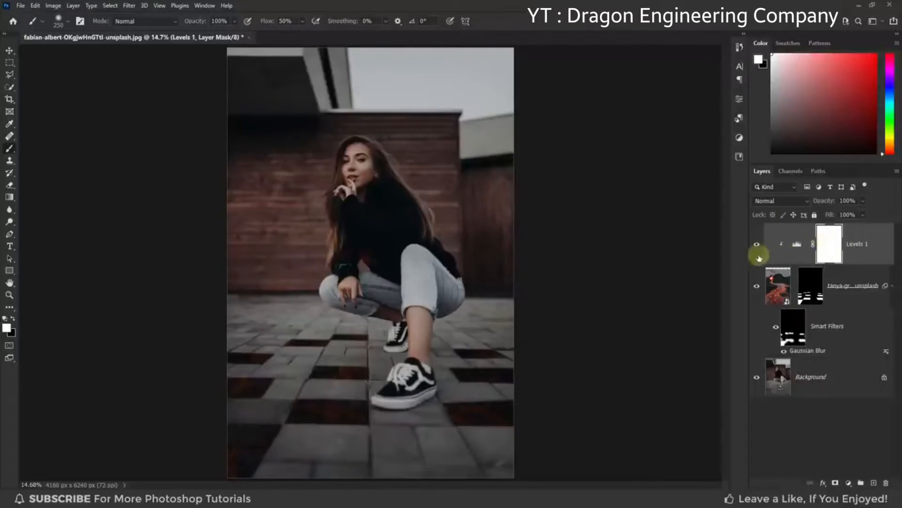
Invert the Levels mask and paint white to shade the upper edge of the middle lava stone beside the front shoe.
{"action": "key", "text": "ctrl+i"}
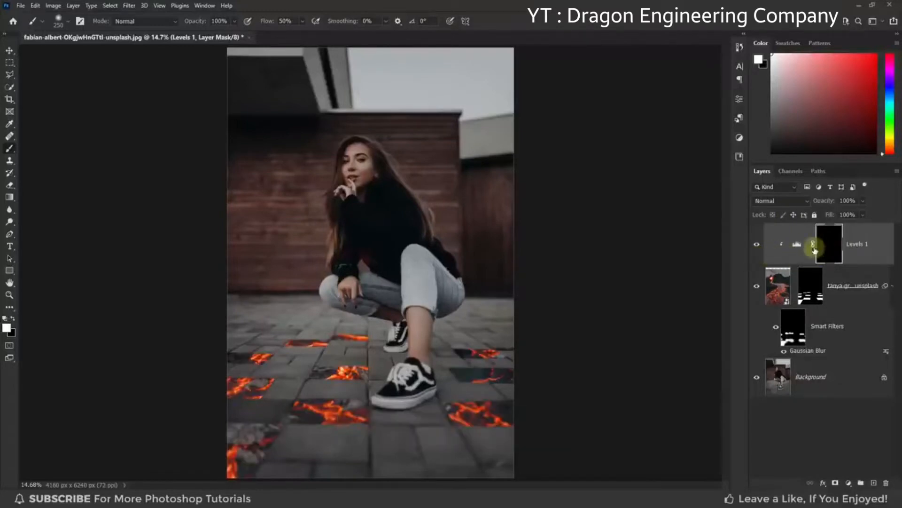
{"action": "scroll", "coordinate": [343, 373], "scroll_direction": "up", "scroll_amount": 5}
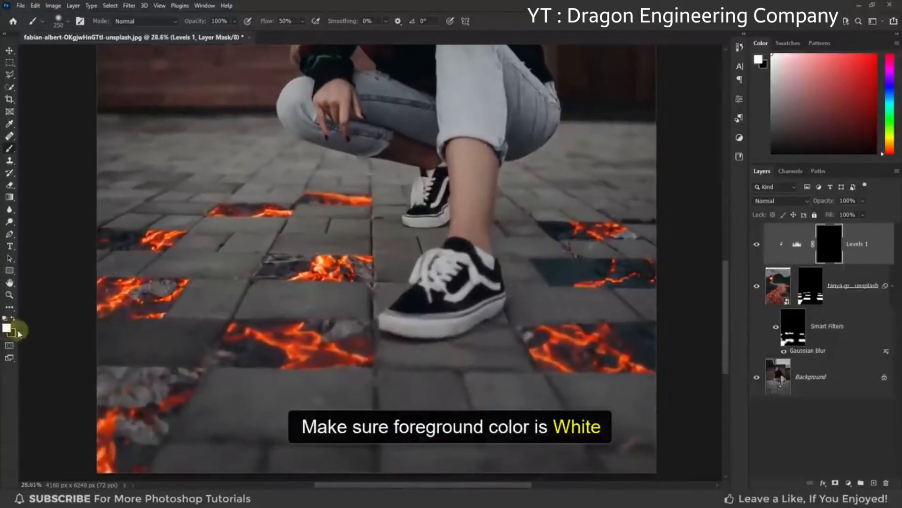
{"action": "scroll", "coordinate": [213, 328], "scroll_direction": "down", "scroll_amount": 1}
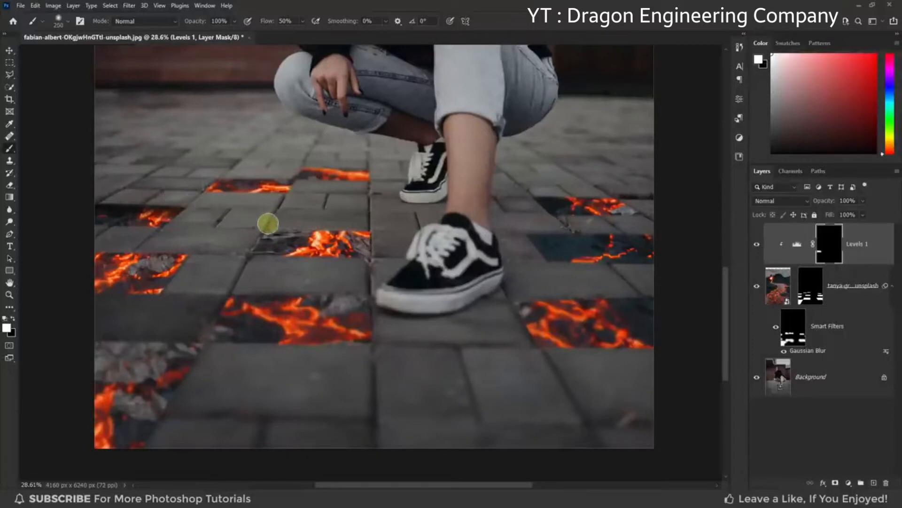
{"action": "left_click_drag", "start_coordinate": [271, 226], "coordinate": [358, 228]}
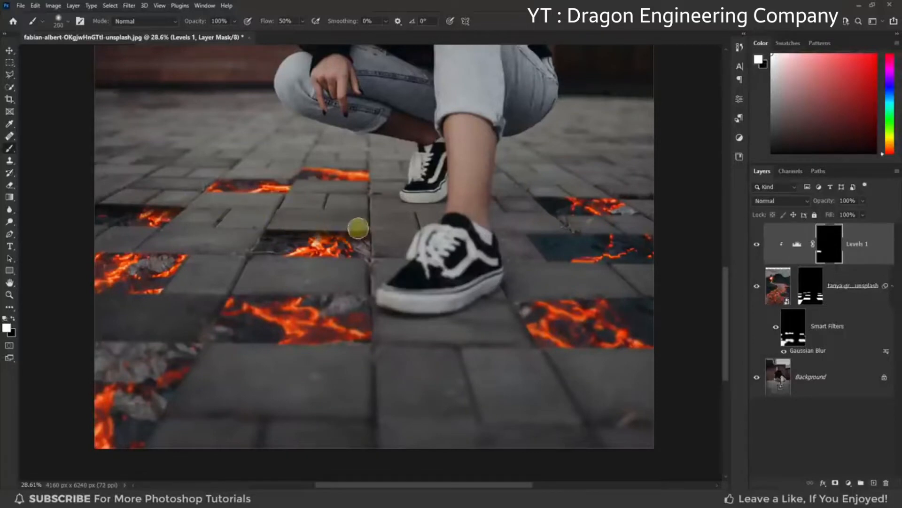
Shade the upper edges of the nearest, far-left and right-side lava stones on the Levels mask with a larger brush.
{"action": "key", "text": "bracketright"}
{"action": "mouse_move", "coordinate": [256, 288]}
{"action": "left_mouse_down"}
{"action": "mouse_move", "coordinate": [326, 293]}
{"action": "mouse_move", "coordinate": [314, 294]}
{"action": "left_mouse_up"}
{"action": "mouse_move", "coordinate": [181, 248]}
{"action": "left_mouse_down"}
{"action": "mouse_move", "coordinate": [162, 258]}
{"action": "mouse_move", "coordinate": [112, 255]}
{"action": "left_mouse_up"}
{"action": "mouse_move", "coordinate": [104, 345]}
{"action": "left_mouse_down"}
{"action": "mouse_move", "coordinate": [193, 353]}
{"action": "mouse_move", "coordinate": [130, 351]}
{"action": "left_mouse_up"}
{"action": "mouse_move", "coordinate": [528, 298]}
{"action": "left_mouse_down"}
{"action": "mouse_move", "coordinate": [642, 302]}
{"action": "mouse_move", "coordinate": [446, 336]}
{"action": "left_mouse_up"}
{"action": "left_click_drag", "start_coordinate": [420, 273], "coordinate": [552, 274]}
{"action": "left_click_drag", "start_coordinate": [435, 235], "coordinate": [513, 239]}
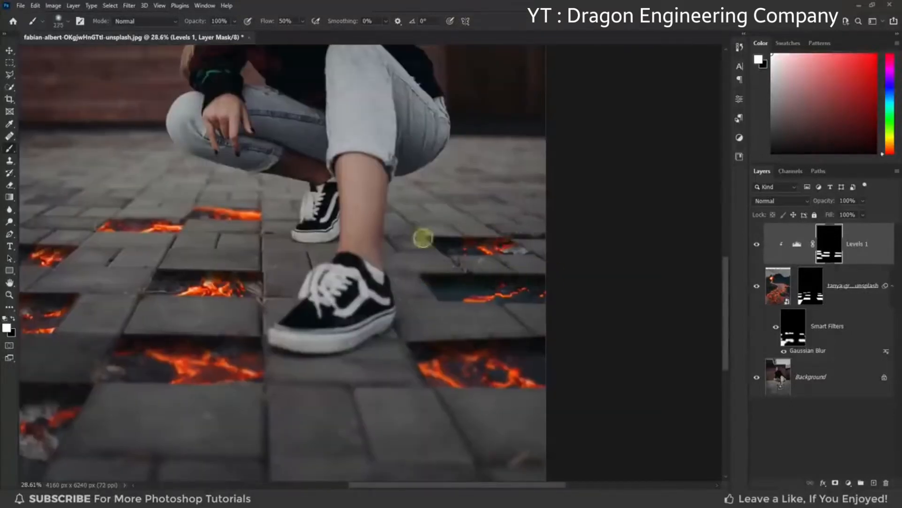
Shade the upper edges of the rear lava stones with a smaller brush, and toggle the lava layer's visibility to compare.
{"action": "left_click_drag", "start_coordinate": [184, 213], "coordinate": [274, 260]}
{"action": "scroll", "coordinate": [274, 260], "scroll_direction": "up", "scroll_amount": 7}
{"action": "key", "text": "bracketleft"}
{"action": "key", "text": "bracketleft"}
{"action": "key", "text": "bracketleft"}
{"action": "mouse_move", "coordinate": [134, 274]}
{"action": "left_mouse_down"}
{"action": "mouse_move", "coordinate": [251, 271]}
{"action": "mouse_move", "coordinate": [152, 270]}
{"action": "mouse_move", "coordinate": [282, 252]}
{"action": "mouse_move", "coordinate": [423, 251]}
{"action": "left_mouse_up"}
{"action": "key", "text": "bracketleft"}
{"action": "key", "text": "bracketleft"}
{"action": "key", "text": "bracketleft"}
{"action": "key", "text": "bracketleft"}
{"action": "key", "text": "ctrl+0"}
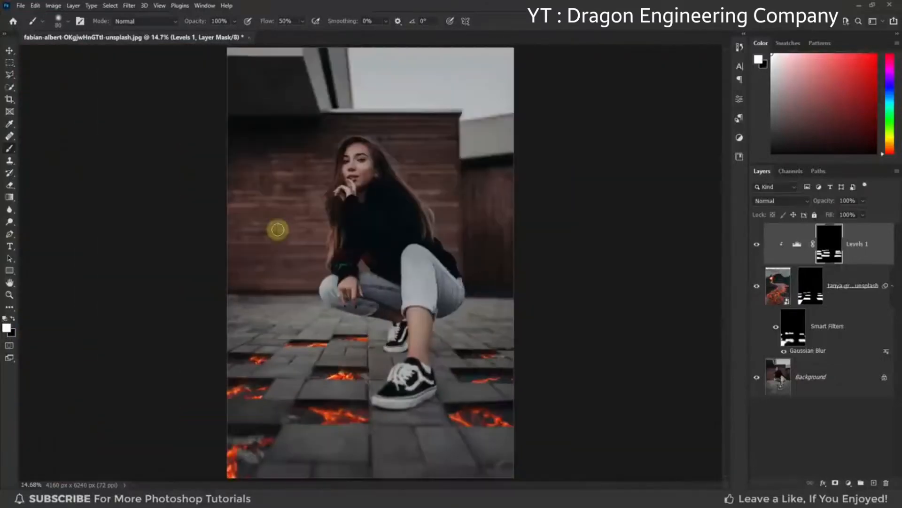
{"action": "left_click", "coordinate": [780, 292]}
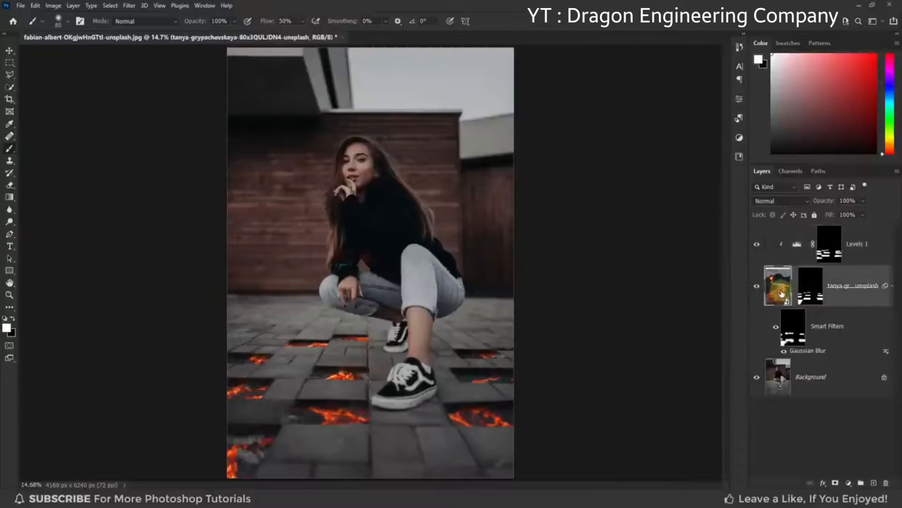
{"action": "left_click", "coordinate": [757, 289]}
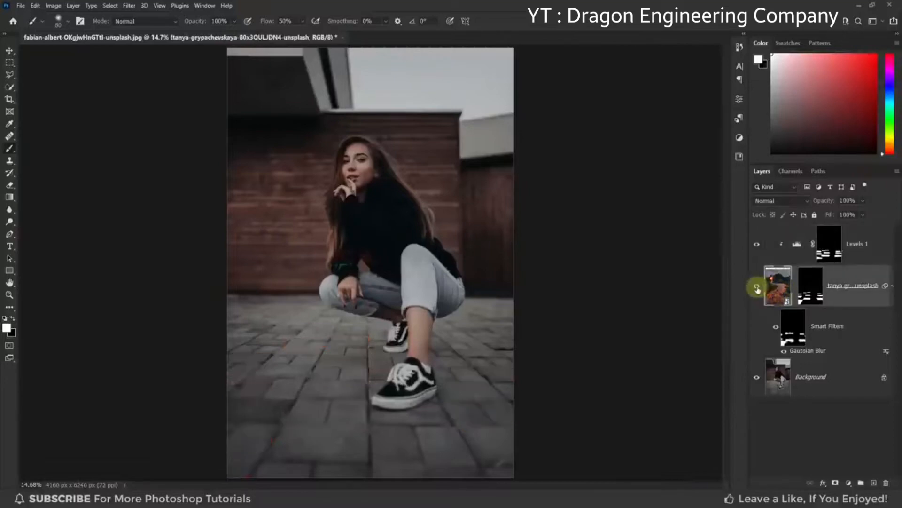
{"action": "left_click", "coordinate": [757, 289]}
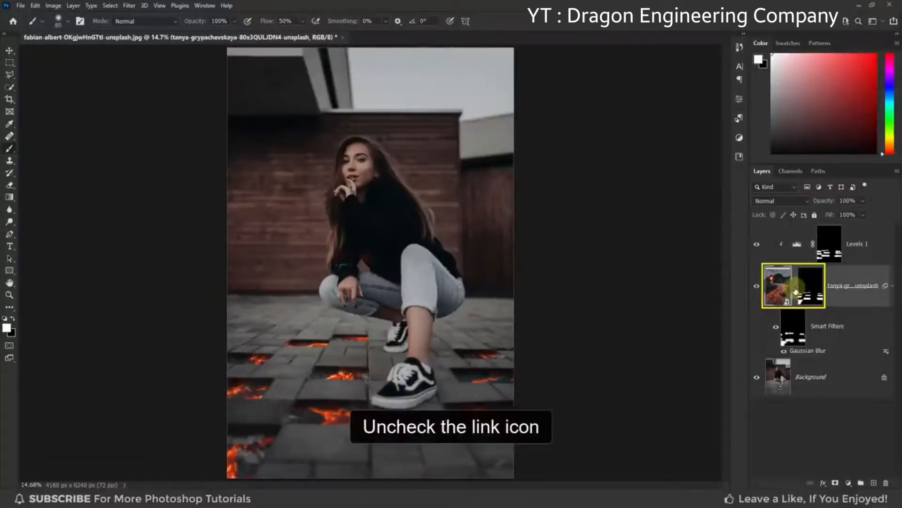
Unlink the lava image from its mask, scale it to 295.98%, and reposition it at X 1457.32 px, Y 3207.64 px.
{"action": "key", "text": "v"}
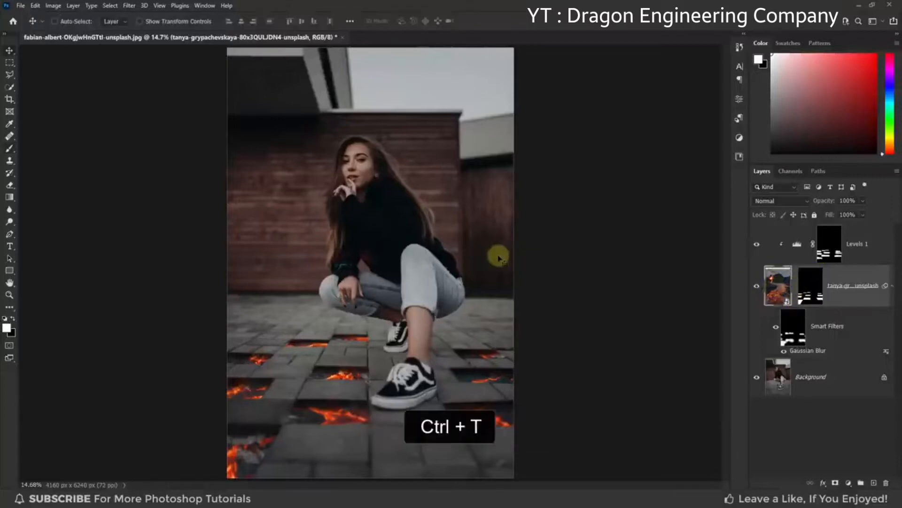
{"action": "key", "text": "ctrl+t"}
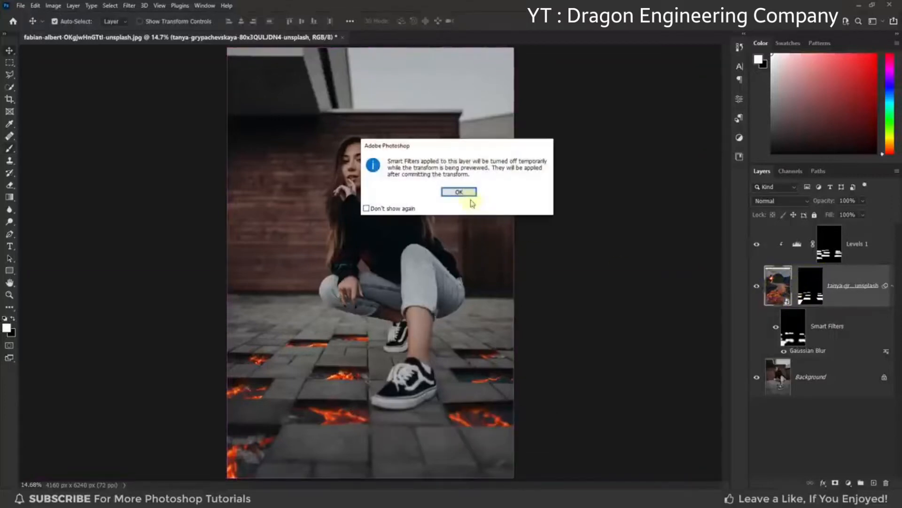
{"action": "left_click", "coordinate": [468, 194]}
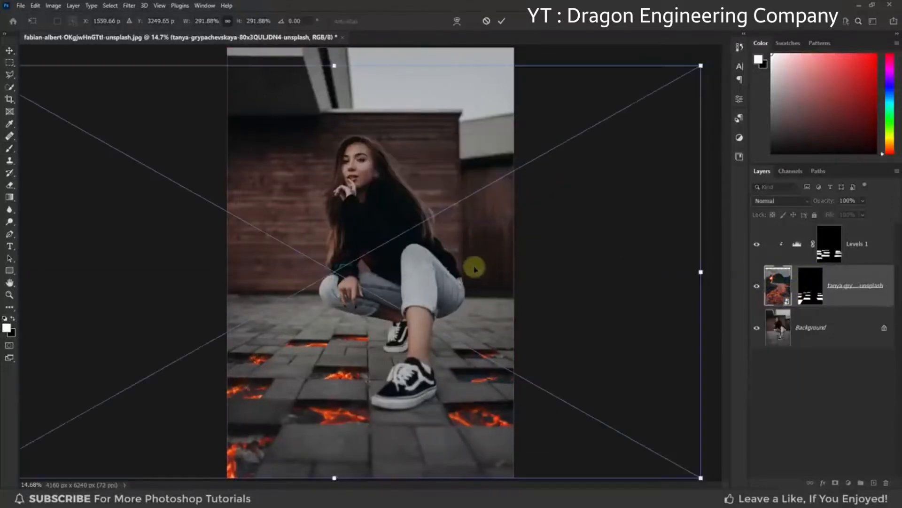
{"action": "mouse_move", "coordinate": [474, 269]}
{"action": "left_mouse_down"}
{"action": "mouse_move", "coordinate": [464, 256]}
{"action": "mouse_move", "coordinate": [487, 268]}
{"action": "mouse_move", "coordinate": [472, 273]}
{"action": "left_mouse_up"}
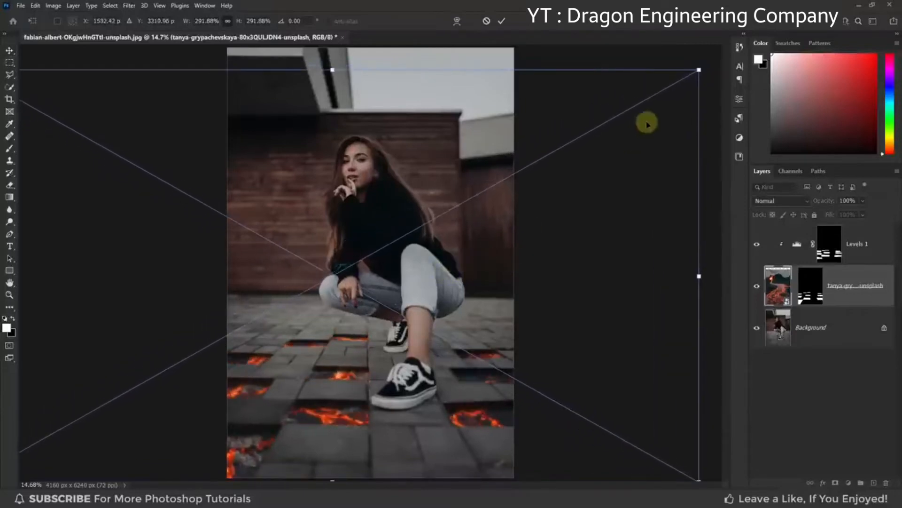
{"action": "left_click_drag", "start_coordinate": [699, 68], "coordinate": [709, 63]}
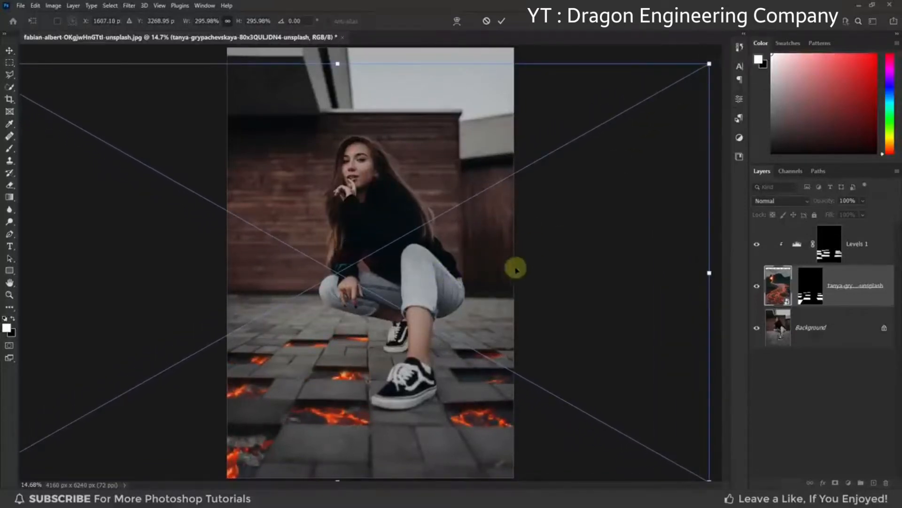
{"action": "mouse_move", "coordinate": [516, 269]}
{"action": "left_mouse_down"}
{"action": "mouse_move", "coordinate": [536, 257]}
{"action": "mouse_move", "coordinate": [506, 268]}
{"action": "left_mouse_up"}
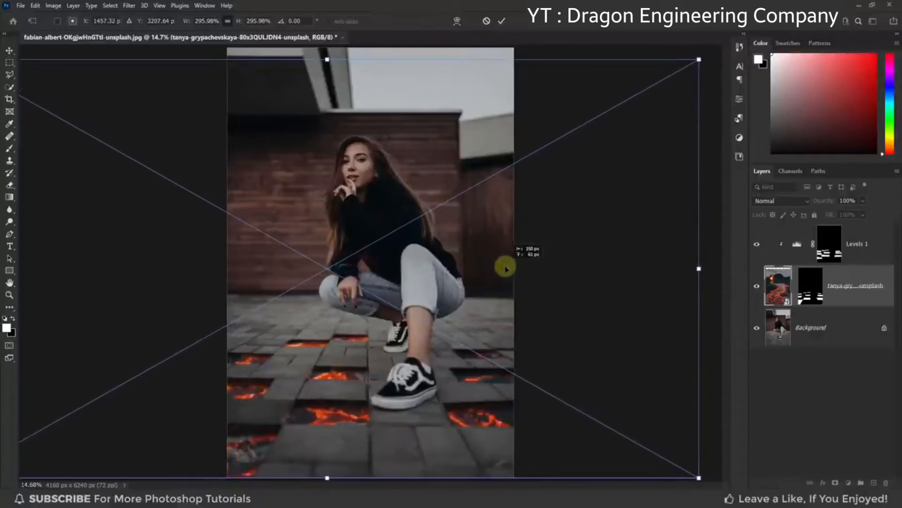
{"action": "left_click", "coordinate": [502, 22]}
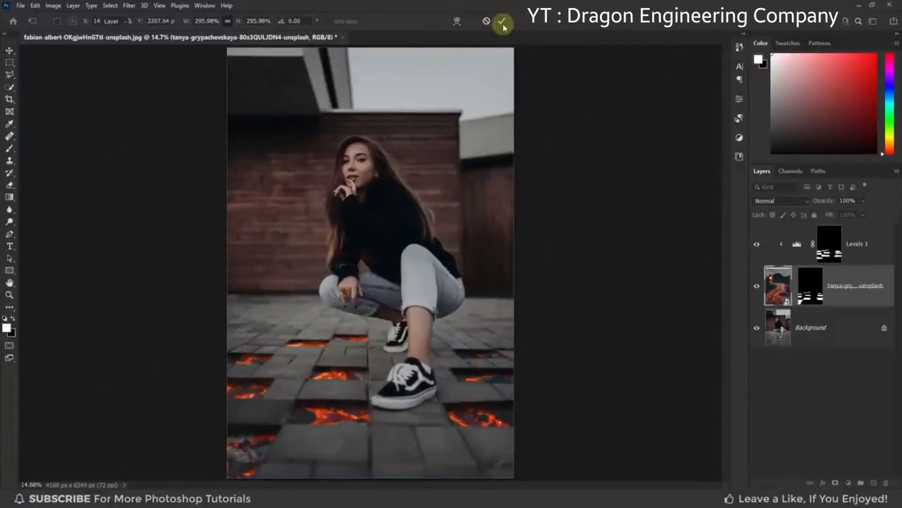
Group the Levels 1 and lava layers under the name Bricks, toggling the effect's visibility to compare.
{"action": "left_click", "coordinate": [756, 286]}
{"action": "left_click", "coordinate": [757, 286]}
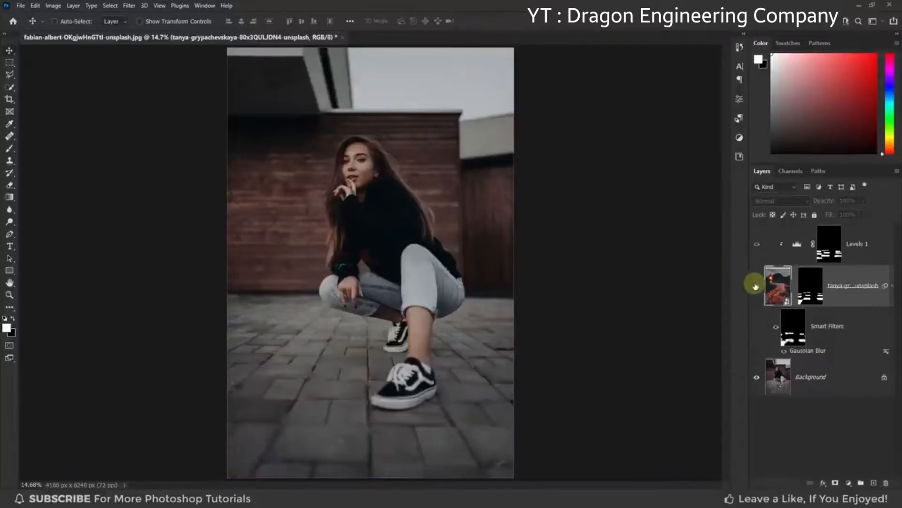
{"action": "left_click", "coordinate": [756, 286]}
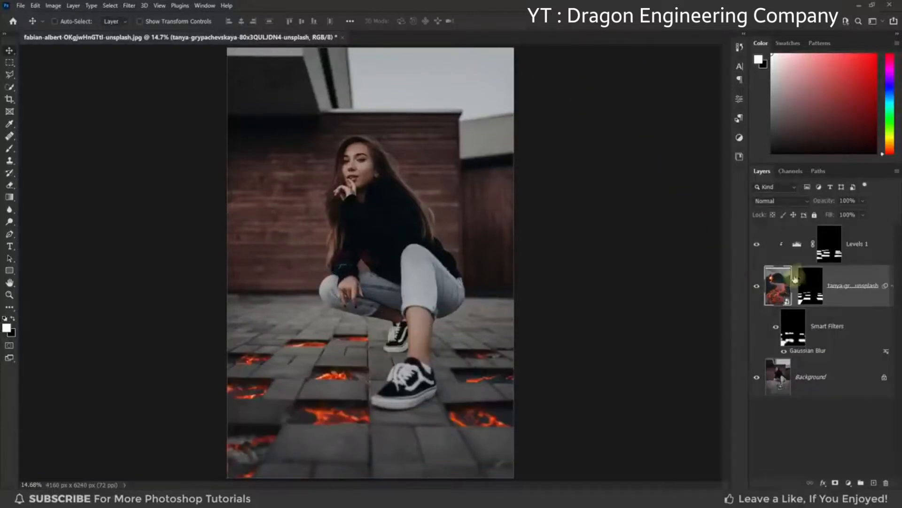
{"action": "left_click", "coordinate": [851, 248]}
{"action": "left_click", "coordinate": [856, 292], "text": "shift"}
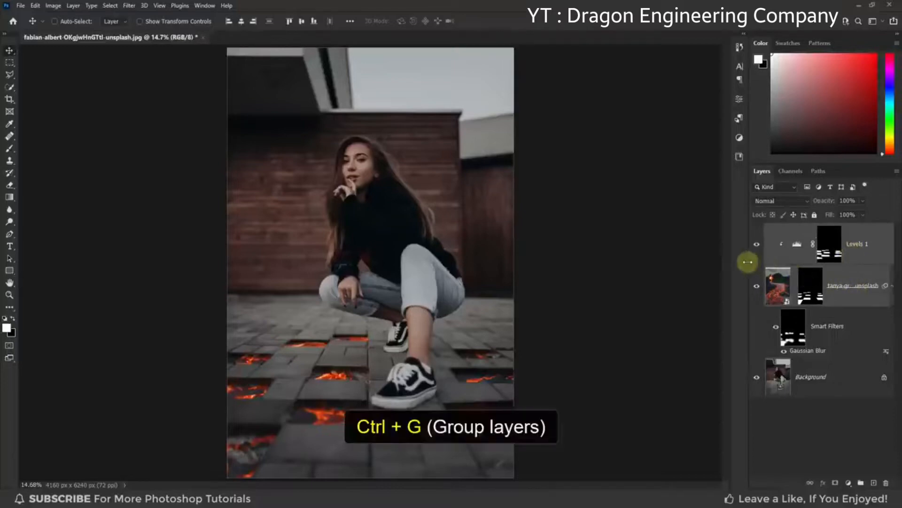
{"action": "key", "text": "ctrl+g"}
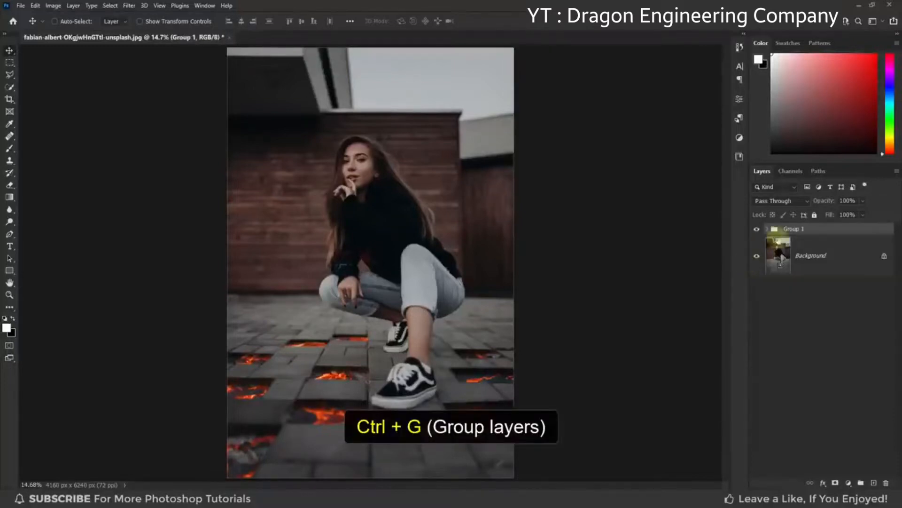
{"action": "double_click", "coordinate": [793, 229]}
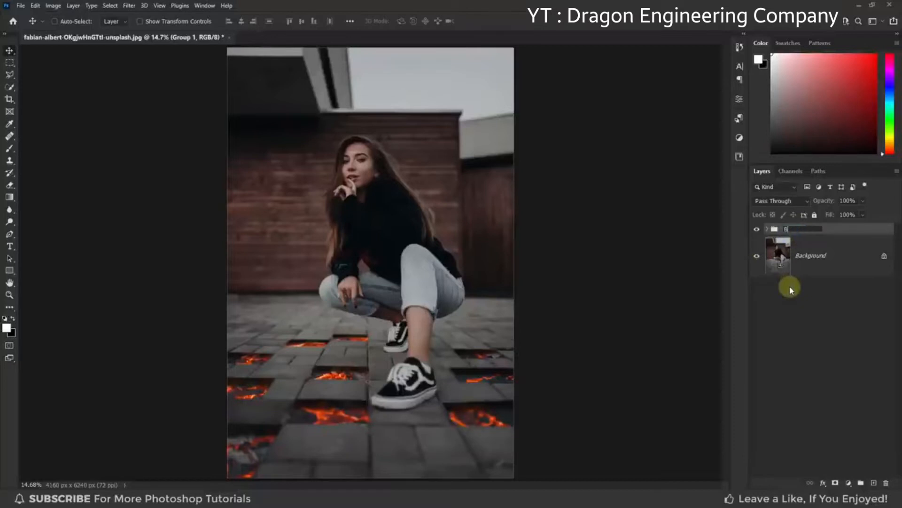
{"action": "left_click", "coordinate": [756, 229]}
{"action": "left_click", "coordinate": [757, 228]}
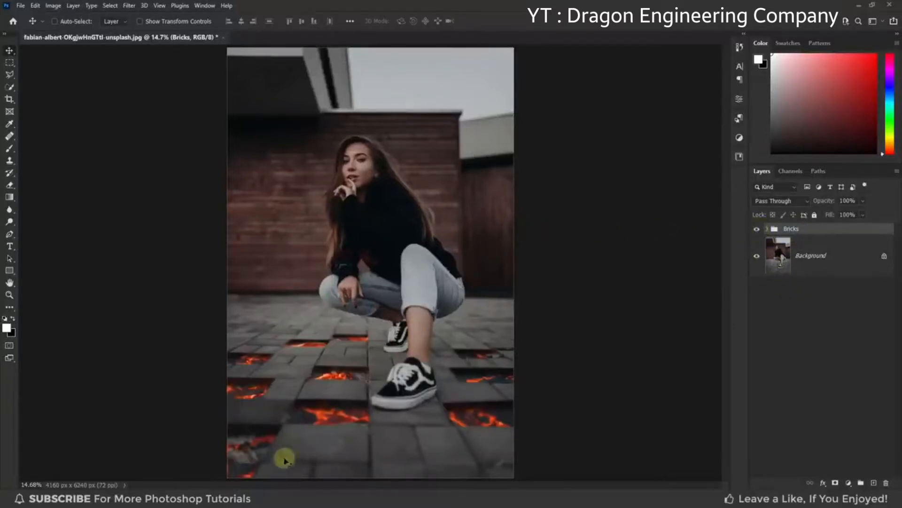
Place the ricardo-gomez fire image above the Bricks group, scaled to 81.15% and covering the woman's upper body.
{"action": "left_click", "coordinate": [267, 496]}
{"action": "left_click", "coordinate": [231, 253]}
{"action": "left_click_drag", "start_coordinate": [154, 137], "coordinate": [372, 222]}
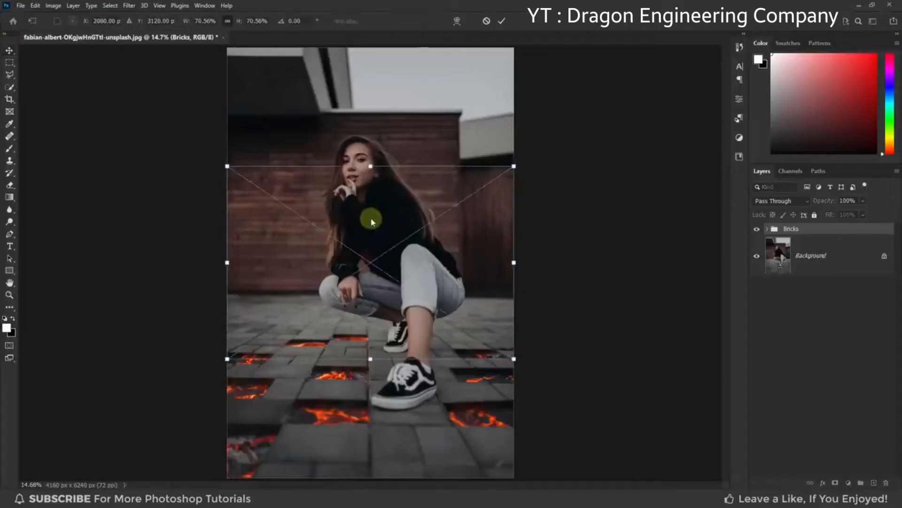
{"action": "left_click_drag", "start_coordinate": [430, 270], "coordinate": [428, 240]}
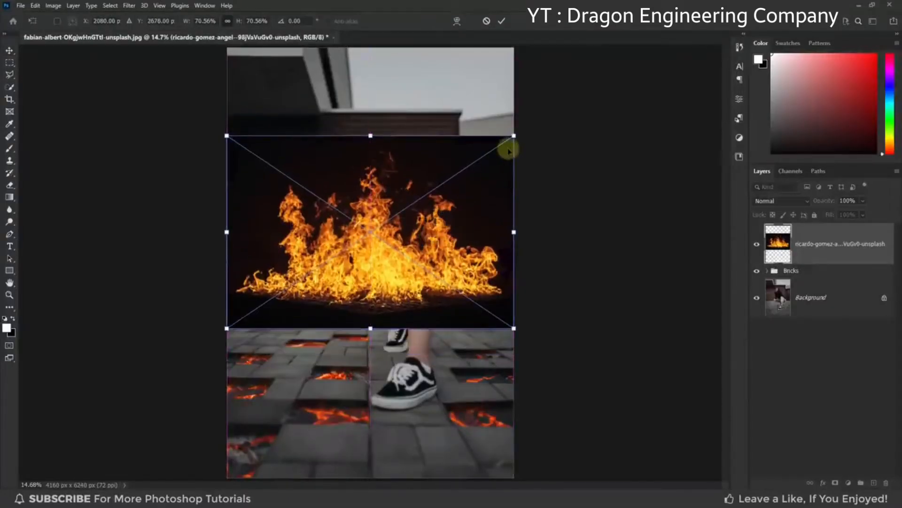
{"action": "left_click_drag", "start_coordinate": [514, 135], "coordinate": [536, 107]}
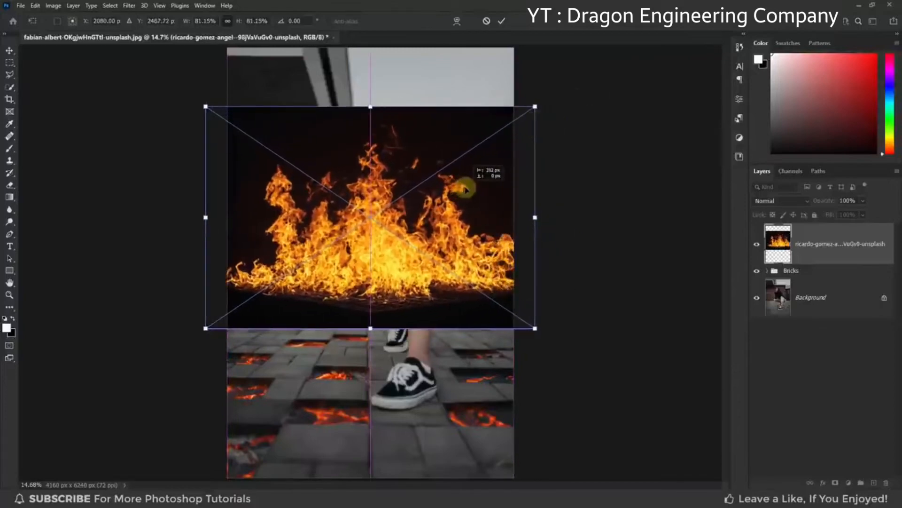
{"action": "left_click", "coordinate": [502, 22]}
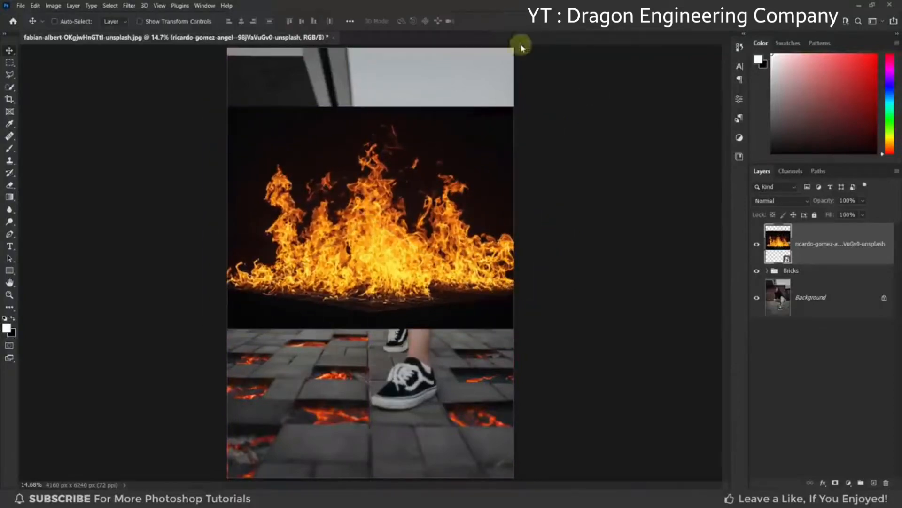
Set the fire layer's blending mode to Screen and toggle its visibility to compare.
{"action": "left_click", "coordinate": [801, 202]}
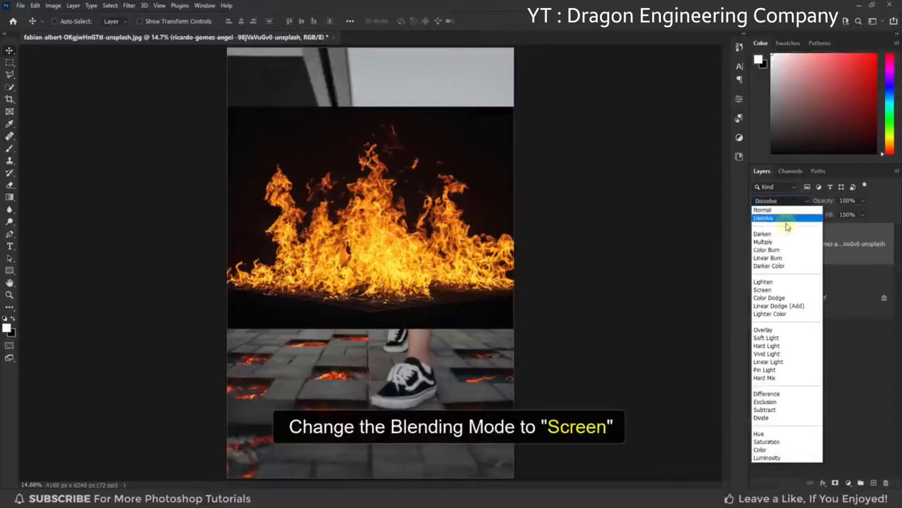
{"action": "left_click", "coordinate": [778, 290]}
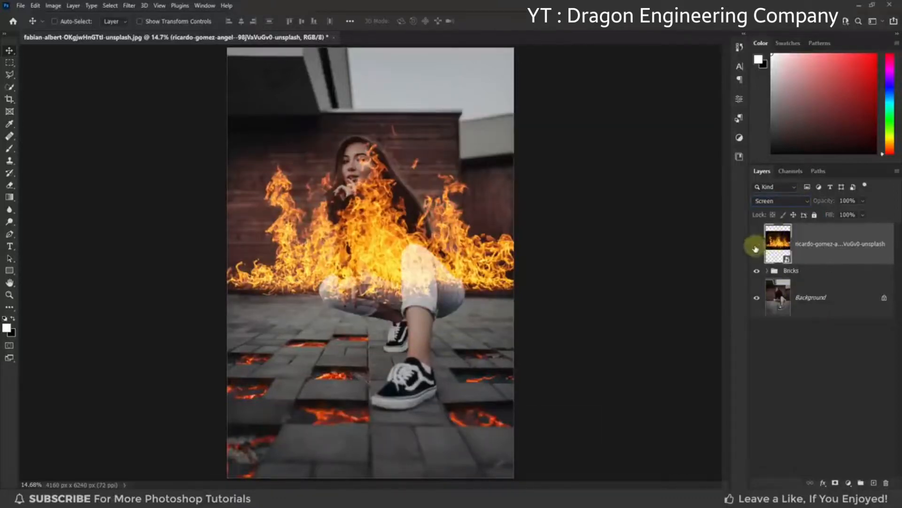
{"action": "left_click", "coordinate": [755, 247]}
{"action": "left_click", "coordinate": [756, 246]}
Scale the fire layer to 79.03% and reposition it at X 2050.16 px, Y 2598.51 px, with the flames along the wall's base.
{"action": "key", "text": "ctrl+t"}
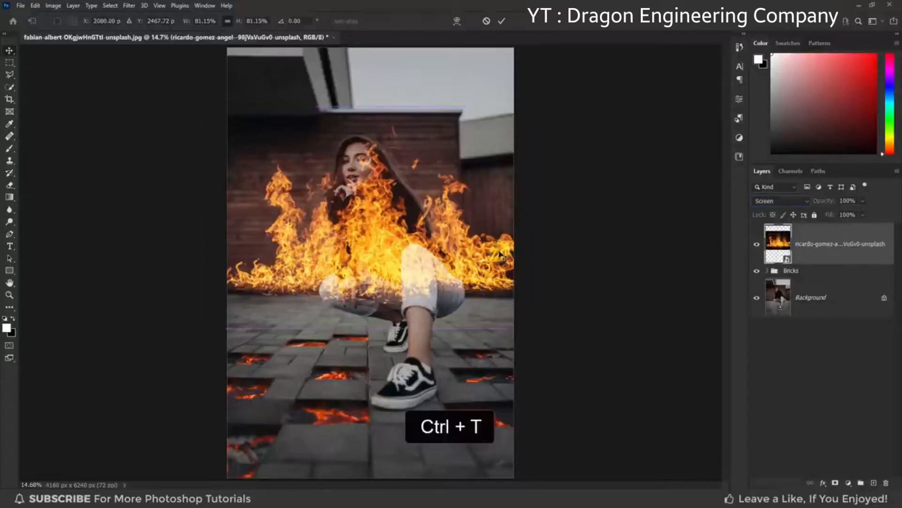
{"action": "left_click_drag", "start_coordinate": [540, 105], "coordinate": [531, 110]}
{"action": "left_click_drag", "start_coordinate": [473, 188], "coordinate": [475, 194]}
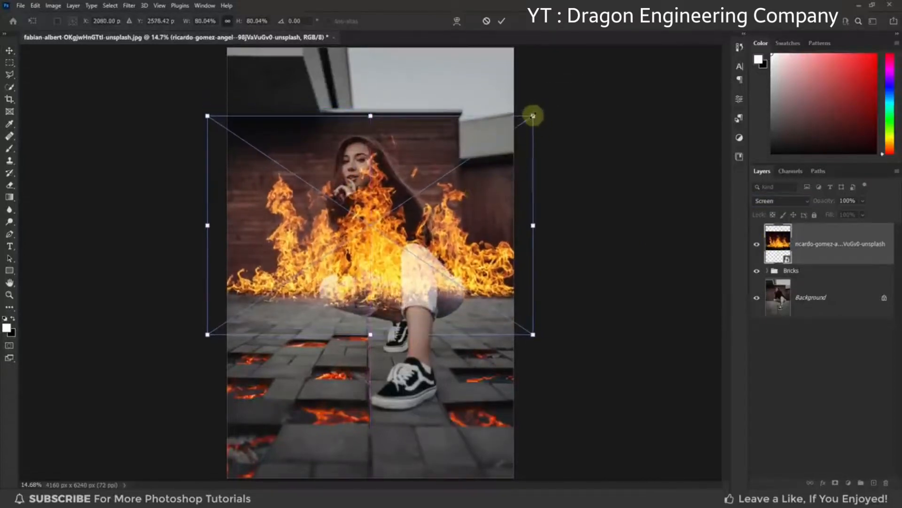
{"action": "left_click_drag", "start_coordinate": [533, 115], "coordinate": [529, 119]}
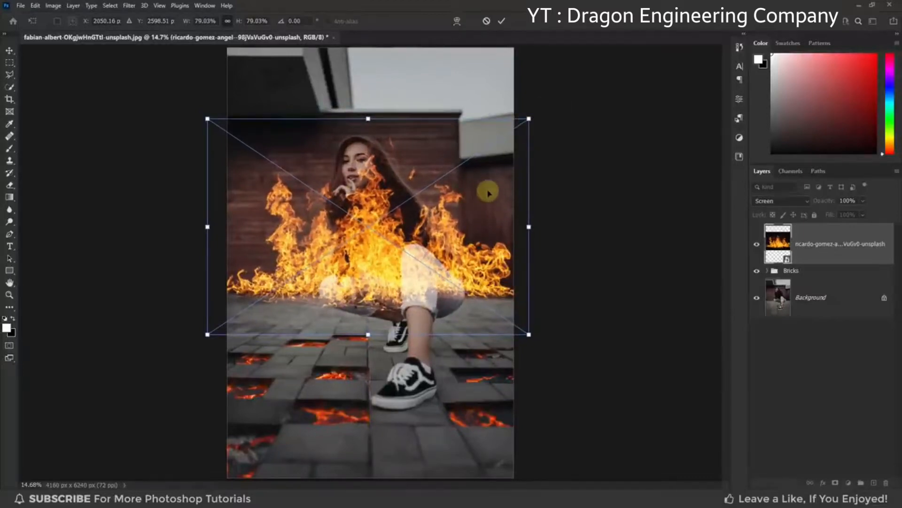
{"action": "left_click", "coordinate": [502, 22]}
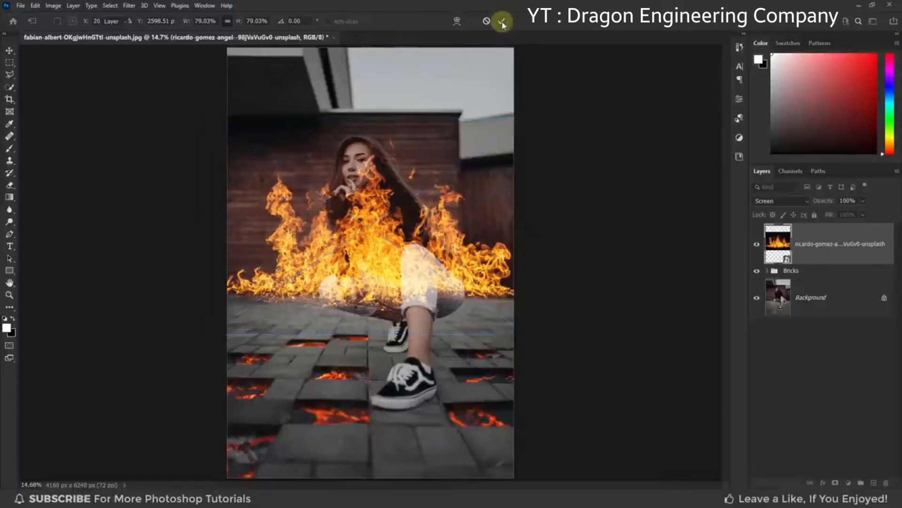
Hide the fire layer and Bricks group, and select the woman on the Background layer with Select Subject.
{"action": "left_click", "coordinate": [755, 248]}
{"action": "left_click", "coordinate": [757, 271]}
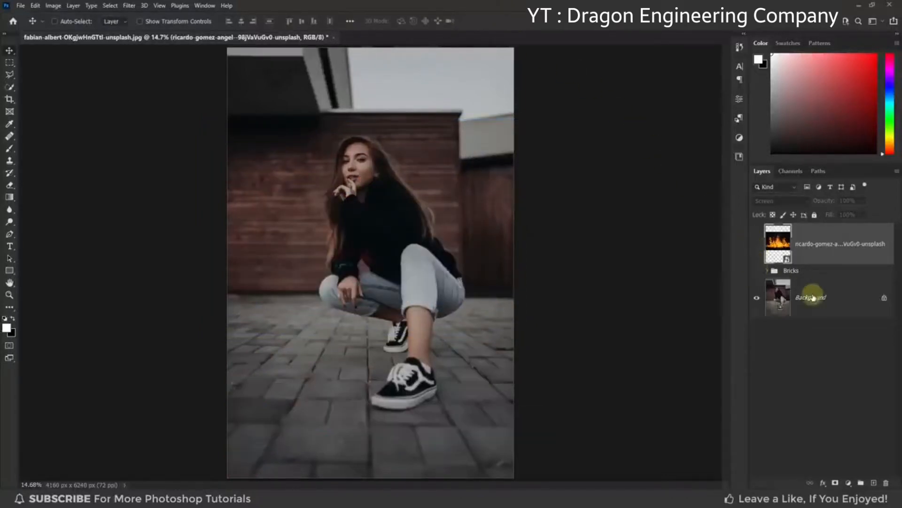
{"action": "left_click", "coordinate": [783, 296]}
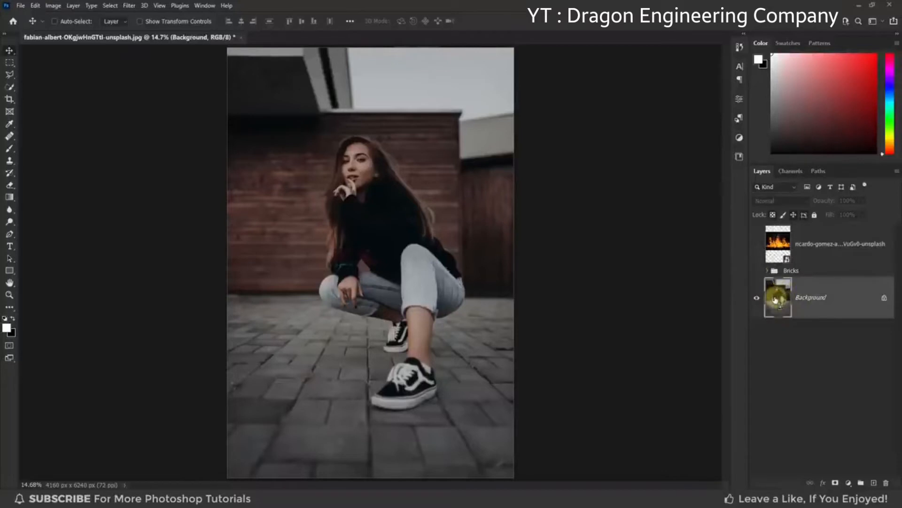
{"action": "left_click_drag", "start_coordinate": [10, 87], "coordinate": [47, 97]}
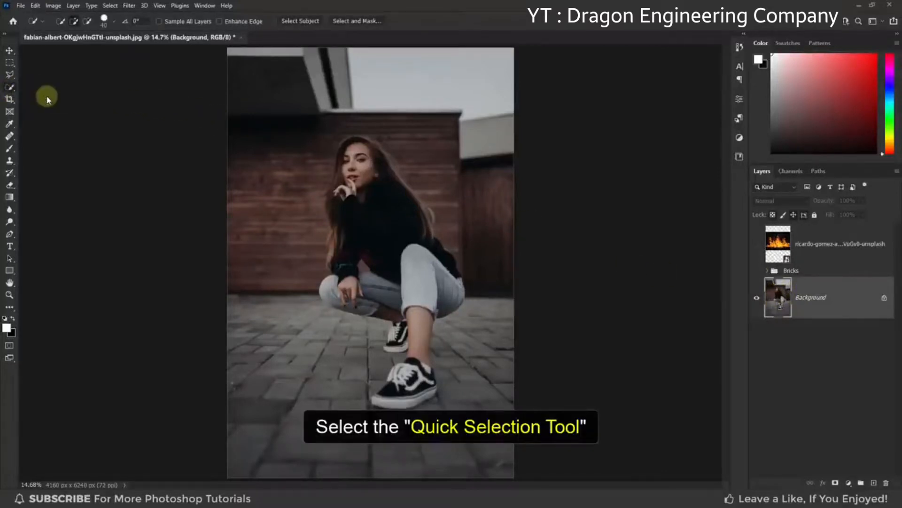
{"action": "left_click", "coordinate": [297, 30]}
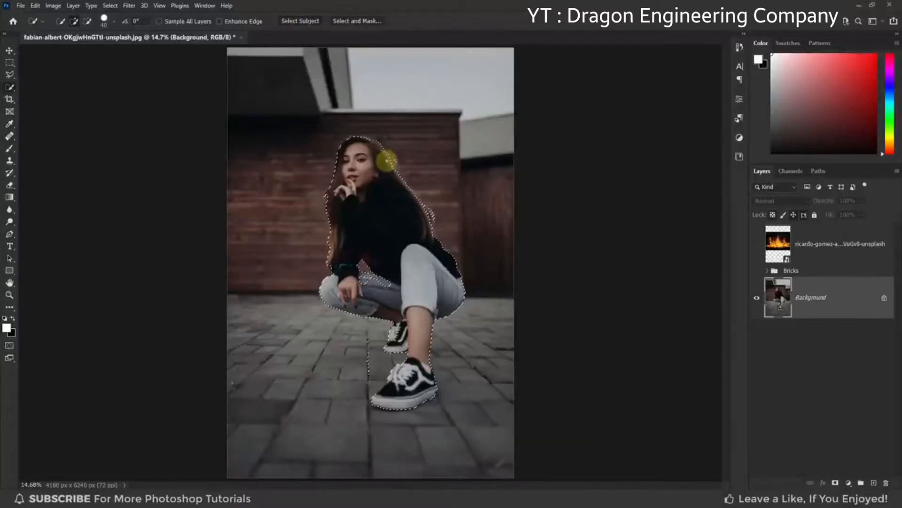
Refine the selection by subtracting the paving joint beside the front shoe and the gap under the arm, and adding the missed jeans area.
{"action": "scroll", "coordinate": [365, 228], "scroll_direction": "up", "scroll_amount": 10}
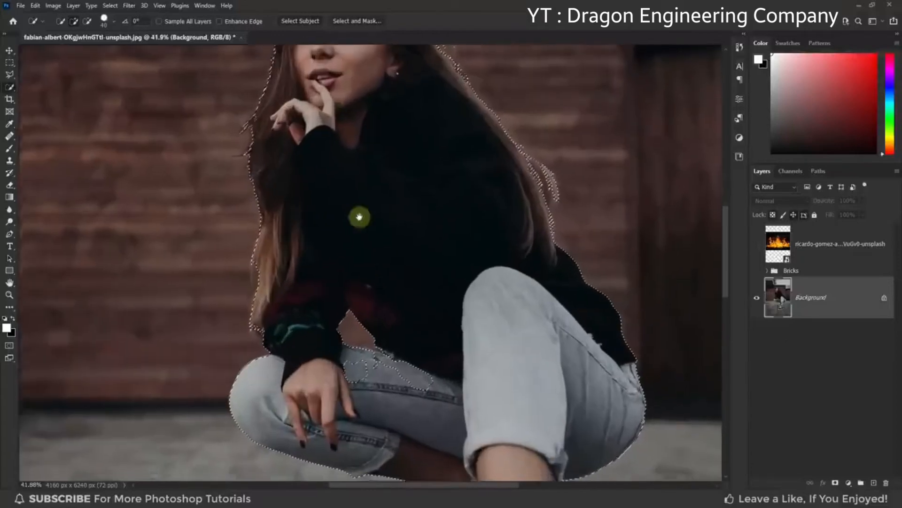
{"action": "scroll", "coordinate": [362, 206], "scroll_direction": "down", "scroll_amount": 5}
{"action": "key", "text": "alt"}
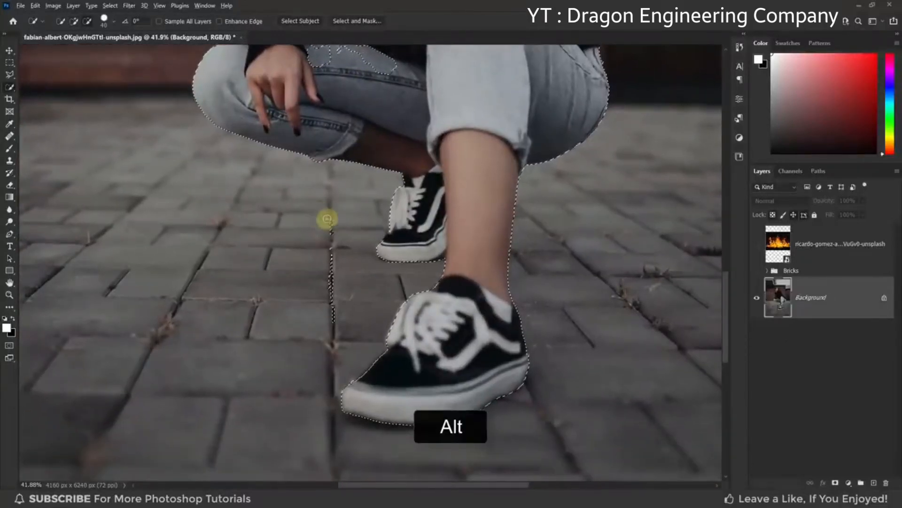
{"action": "left_click_drag", "start_coordinate": [330, 230], "coordinate": [332, 308]}
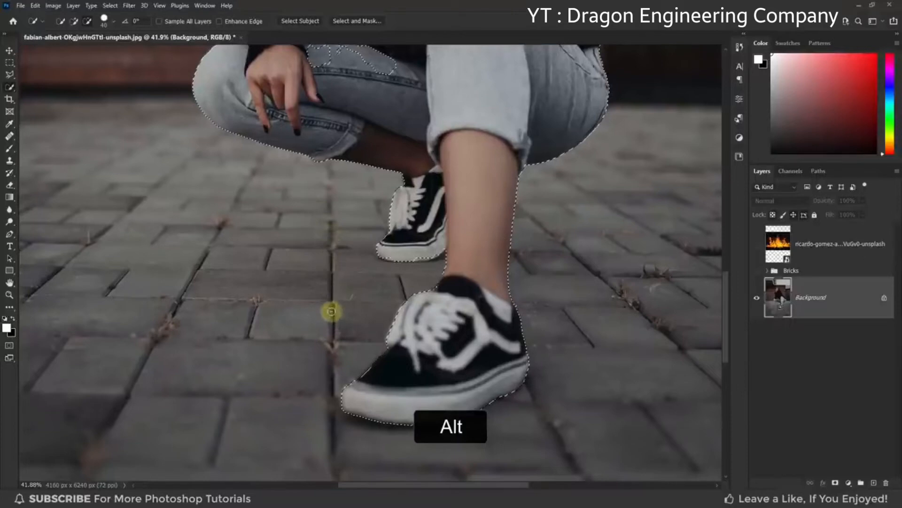
{"action": "scroll", "coordinate": [332, 272], "scroll_direction": "up", "scroll_amount": 5}
{"action": "scroll", "coordinate": [323, 270], "scroll_direction": "up", "scroll_amount": 2}
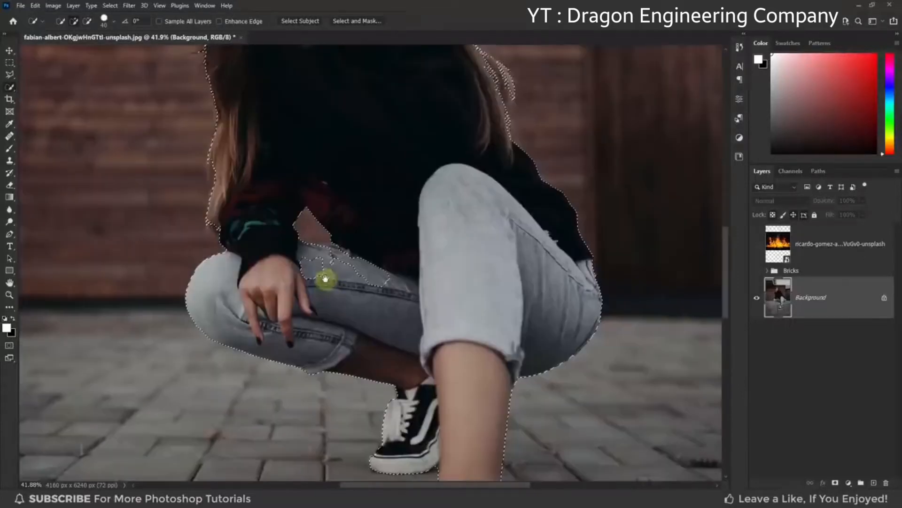
{"action": "scroll", "coordinate": [323, 259], "scroll_direction": "up", "scroll_amount": 2}
{"action": "mouse_move", "coordinate": [298, 262]}
{"action": "left_mouse_down"}
{"action": "mouse_move", "coordinate": [295, 270]}
{"action": "mouse_move", "coordinate": [404, 297]}
{"action": "left_mouse_up"}
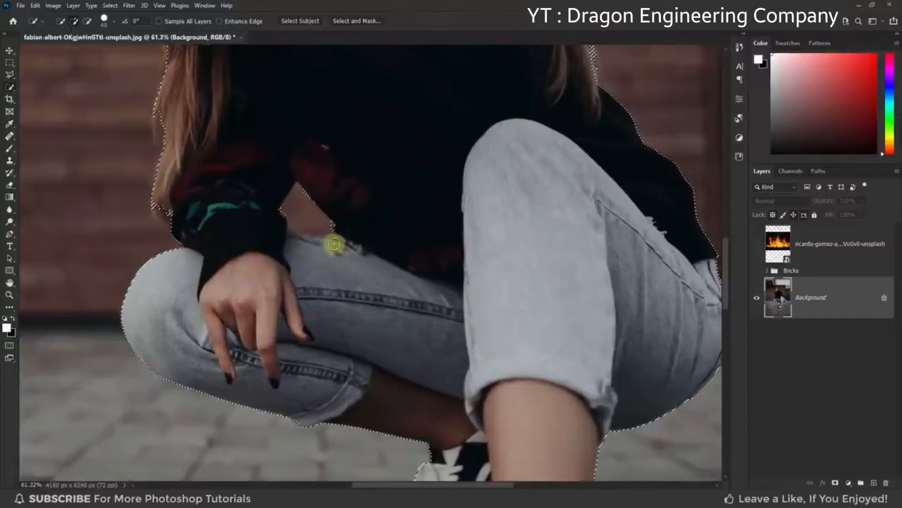
{"action": "left_click", "coordinate": [302, 211], "text": "alt"}
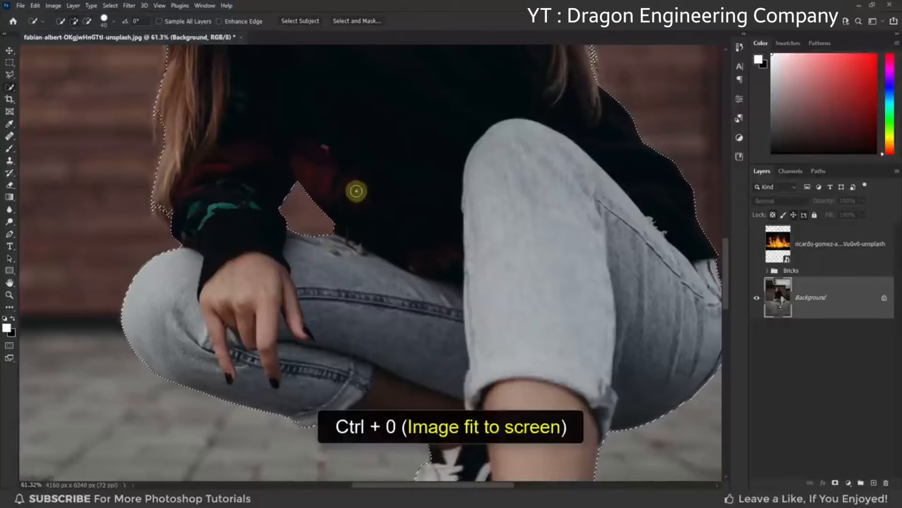
Save the woman's selection as a new channel named Model Selection.
{"action": "key", "text": "ctrl+0"}
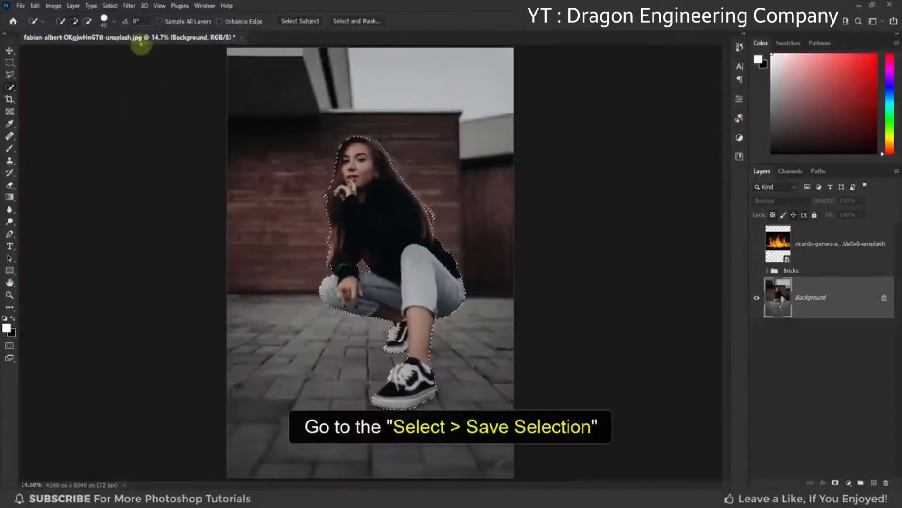
{"action": "left_click", "coordinate": [119, 5]}
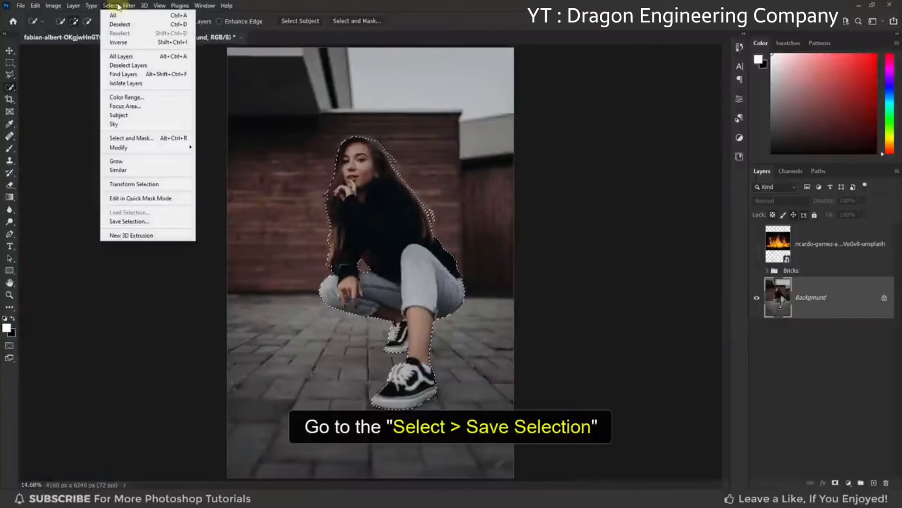
{"action": "left_click", "coordinate": [152, 222]}
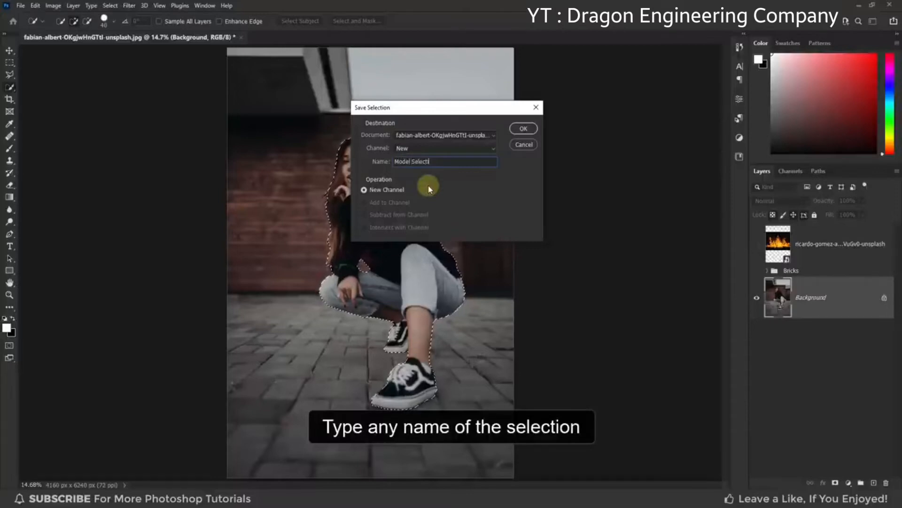
{"action": "left_click", "coordinate": [522, 129]}
Show the Bricks group and fire layer, and mask the woman out of the fire with an inverted selection mask.
{"action": "left_click", "coordinate": [757, 271]}
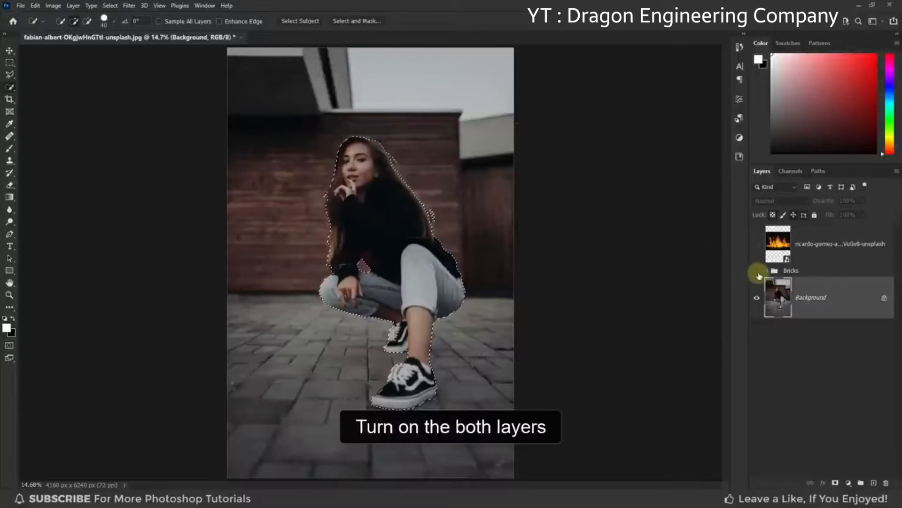
{"action": "left_click", "coordinate": [757, 245]}
{"action": "left_click", "coordinate": [780, 242]}
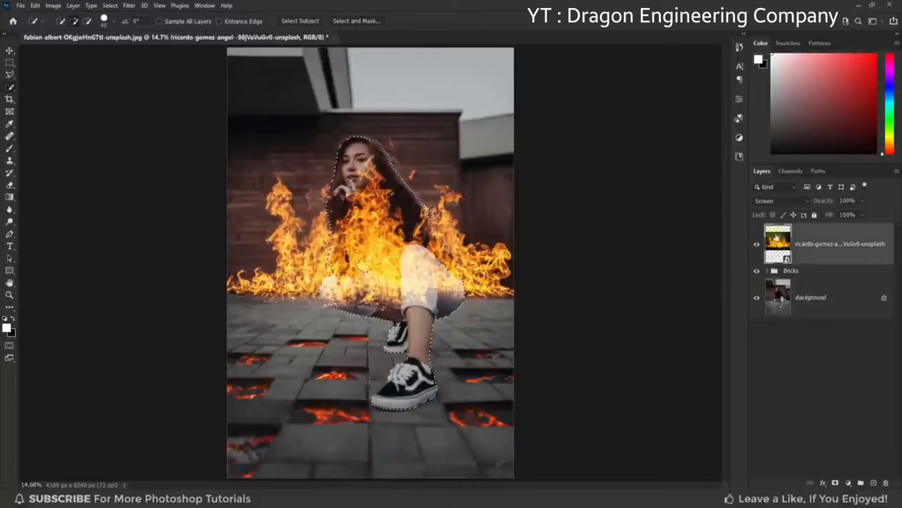
{"action": "left_click", "coordinate": [836, 483]}
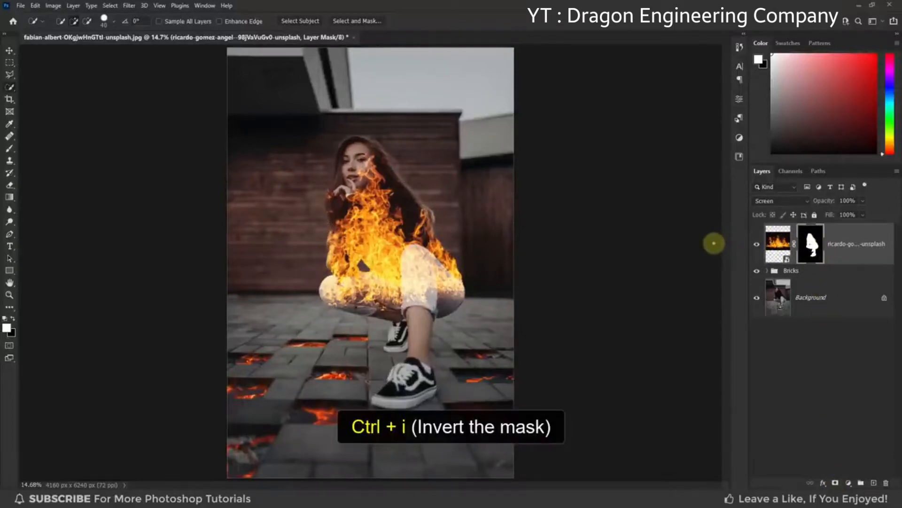
{"action": "key", "text": "ctrl+i"}
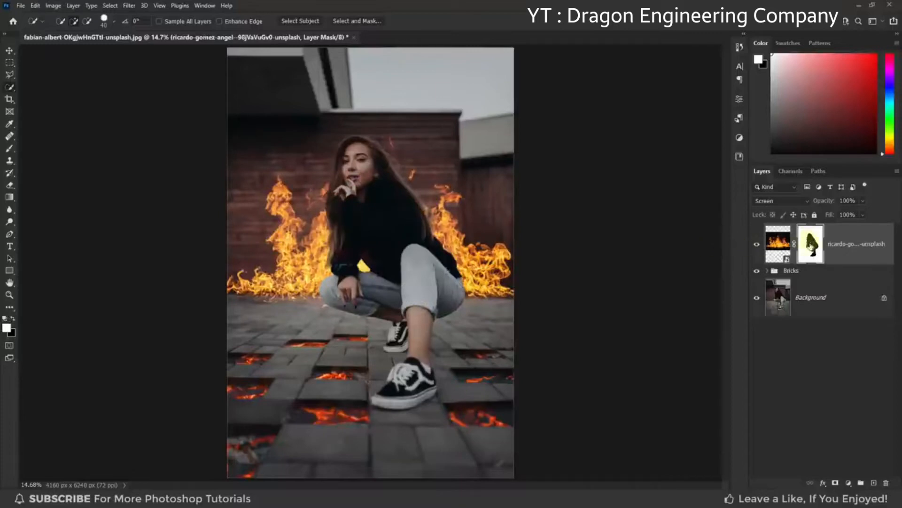
Mask out the flame spill on the paving left of the woman using a black brush at 100% opacity and 50% flow.
{"action": "left_click_drag", "start_coordinate": [9, 148], "coordinate": [49, 153]}
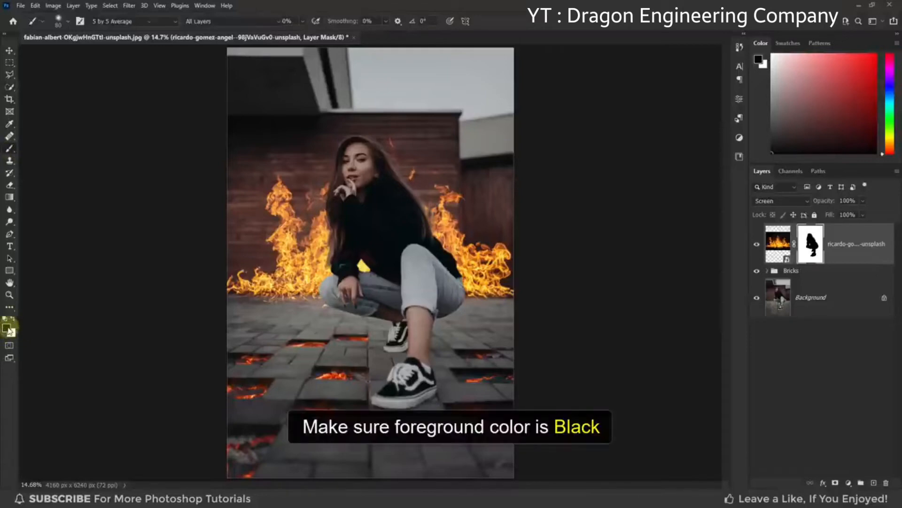
{"action": "left_click", "coordinate": [9, 331]}
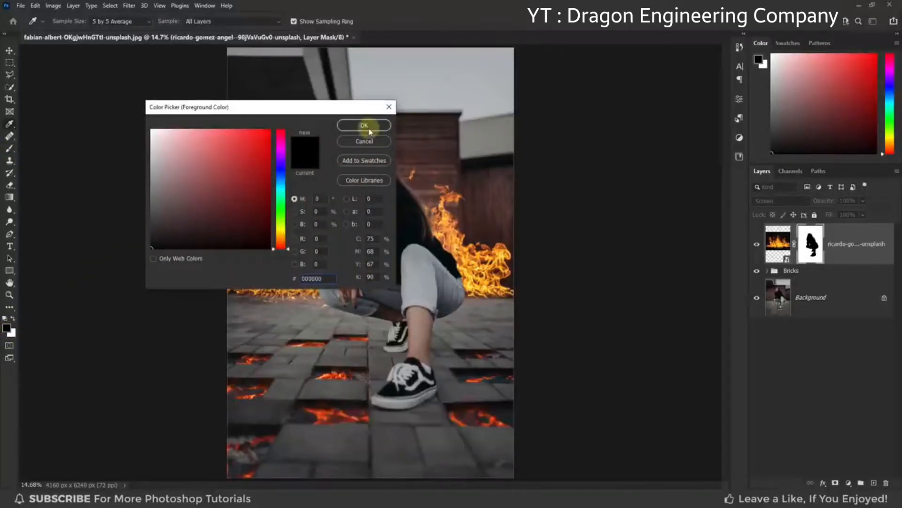
{"action": "left_click", "coordinate": [370, 130]}
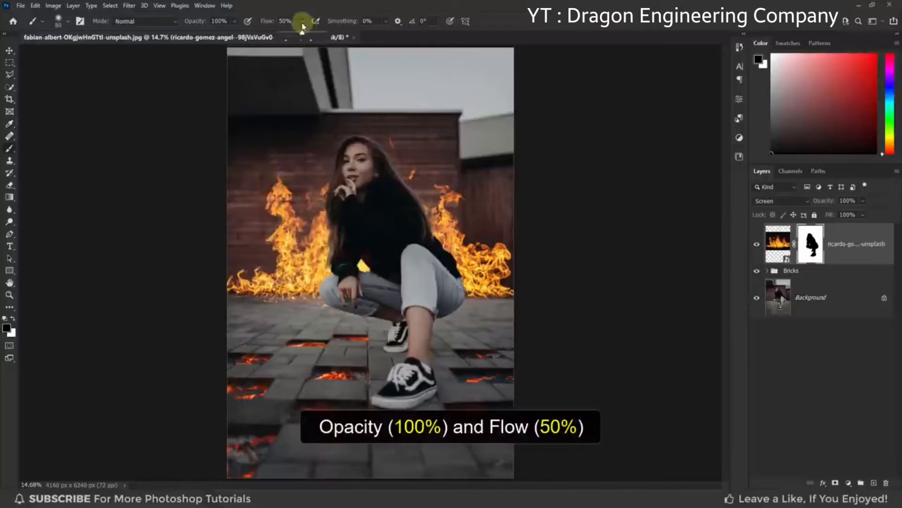
{"action": "key", "text": "shift+Tab"}
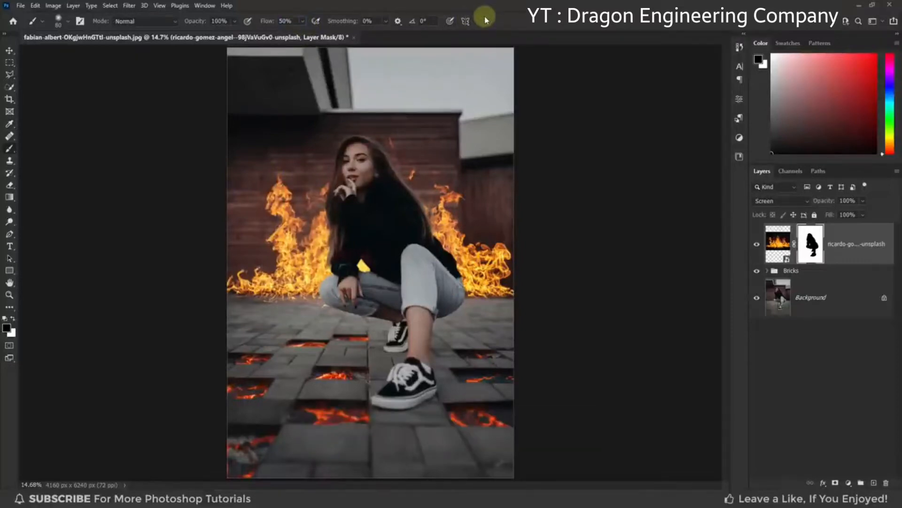
{"action": "scroll", "coordinate": [329, 291], "scroll_direction": "up", "scroll_amount": 3}
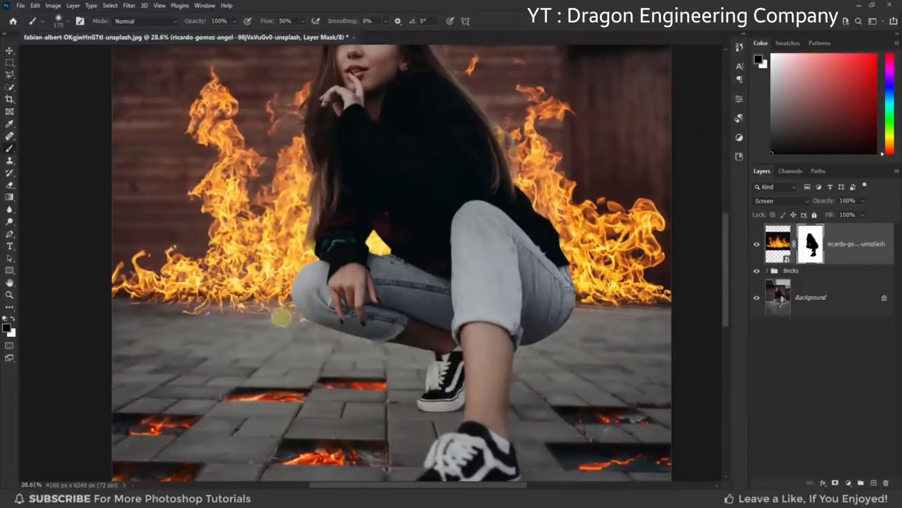
{"action": "key", "text": "bracketleft"}
{"action": "key", "text": "bracketleft"}
{"action": "left_click_drag", "start_coordinate": [103, 306], "coordinate": [276, 308]}
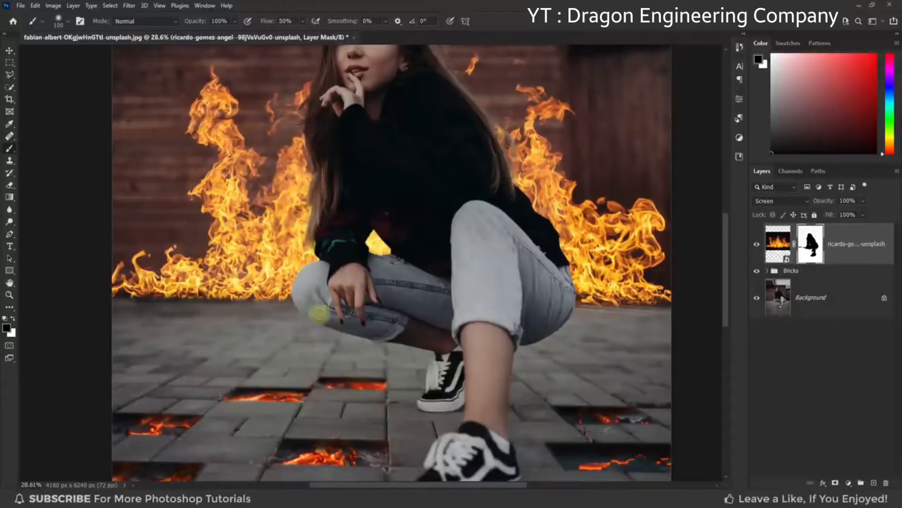
Paint black on the fire mask along the rest of the paving, using a brush enlarged to 800 for the broad floor areas.
{"action": "scroll", "coordinate": [329, 324], "scroll_direction": "right", "scroll_amount": 5}
{"action": "mouse_move", "coordinate": [408, 321]}
{"action": "left_mouse_down"}
{"action": "mouse_move", "coordinate": [485, 323]}
{"action": "mouse_move", "coordinate": [417, 321]}
{"action": "left_mouse_up"}
{"action": "scroll", "coordinate": [417, 320], "scroll_direction": "down", "scroll_amount": 4}
{"action": "mouse_move", "coordinate": [215, 337]}
{"action": "left_mouse_down"}
{"action": "mouse_move", "coordinate": [321, 323]}
{"action": "mouse_move", "coordinate": [216, 341]}
{"action": "mouse_move", "coordinate": [290, 342]}
{"action": "mouse_move", "coordinate": [194, 353]}
{"action": "left_mouse_up"}
{"action": "scroll", "coordinate": [277, 320], "scroll_direction": "up", "scroll_amount": 2}
{"action": "key", "text": "bracketright"}
{"action": "key", "text": "bracketright"}
{"action": "key", "text": "bracketright"}
{"action": "key", "text": "bracketright"}
{"action": "key", "text": "bracketright"}
{"action": "key", "text": "bracketright"}
{"action": "key", "text": "bracketright"}
{"action": "key", "text": "bracketright"}
{"action": "key", "text": "bracketright"}
{"action": "key", "text": "bracketright"}
{"action": "mouse_move", "coordinate": [561, 336]}
{"action": "left_mouse_down"}
{"action": "mouse_move", "coordinate": [654, 337]}
{"action": "mouse_move", "coordinate": [577, 348]}
{"action": "left_mouse_up"}
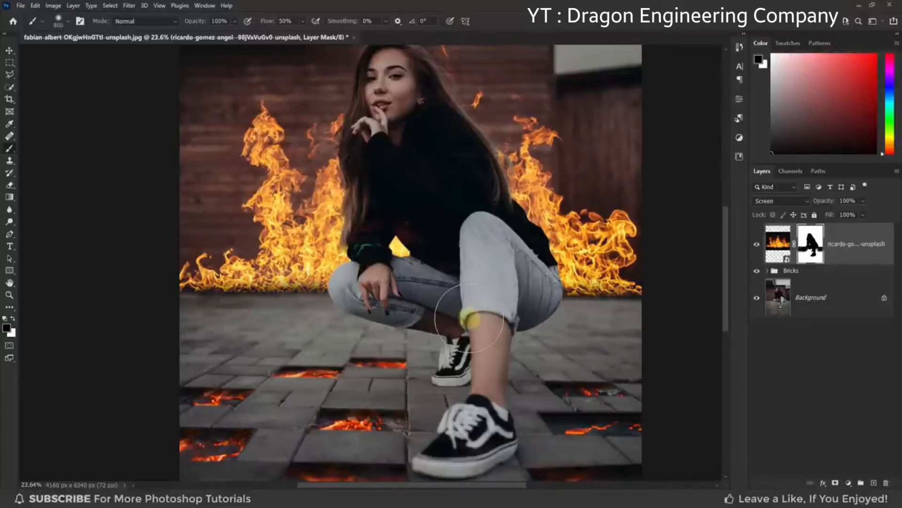
{"action": "scroll", "coordinate": [470, 318], "scroll_direction": "down", "scroll_amount": 5}
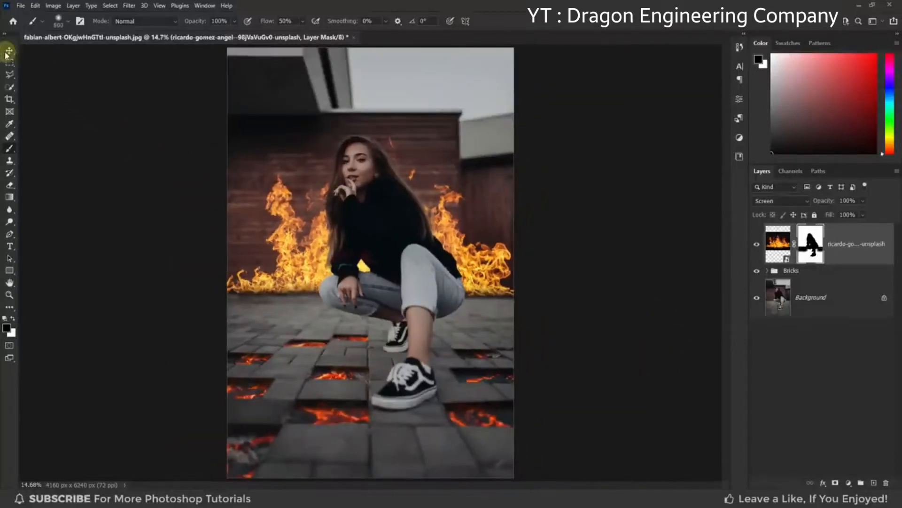
Apply a Gaussian Blur with a 15-pixel radius to the fire layer's image.
{"action": "left_click", "coordinate": [10, 50]}
{"action": "left_click", "coordinate": [771, 243]}
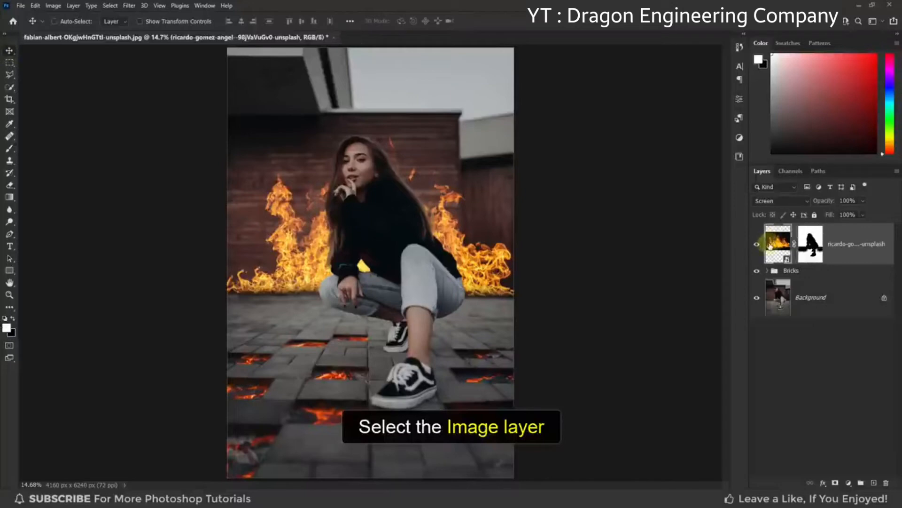
{"action": "left_click", "coordinate": [128, 6]}
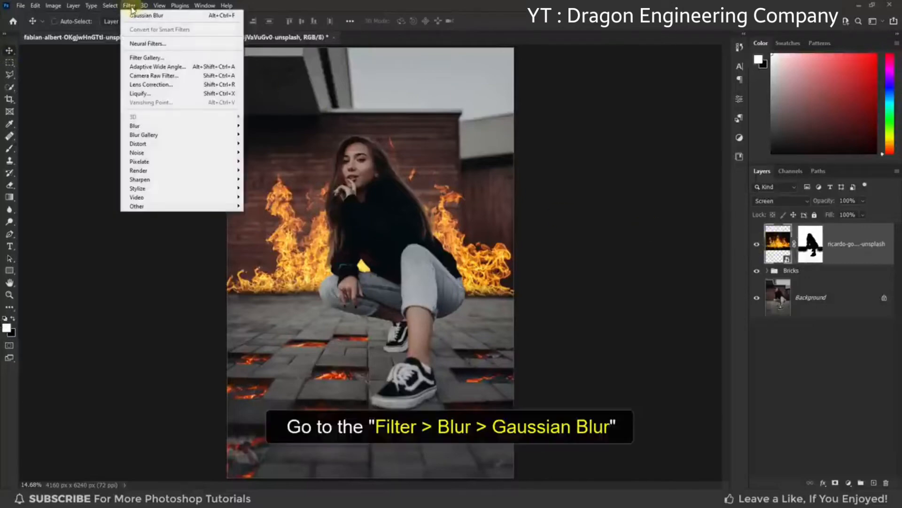
{"action": "mouse_move", "coordinate": [150, 125]}
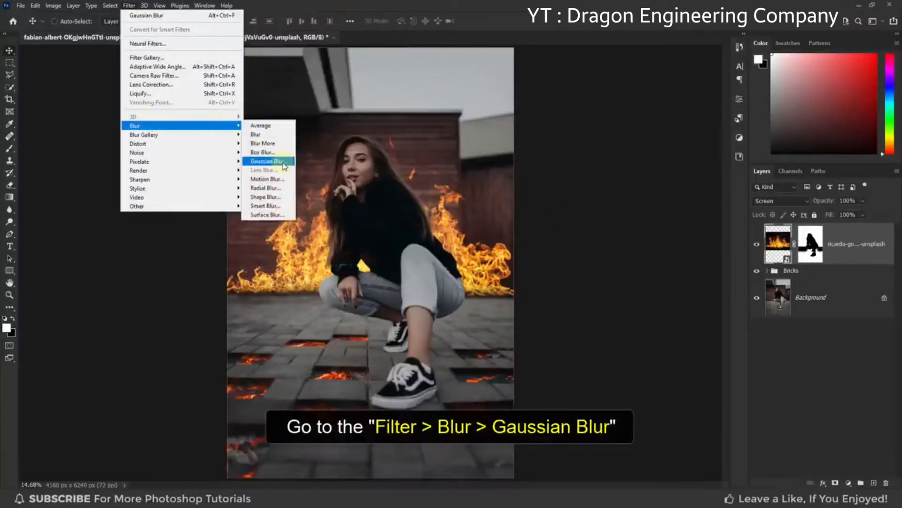
{"action": "left_click", "coordinate": [283, 162]}
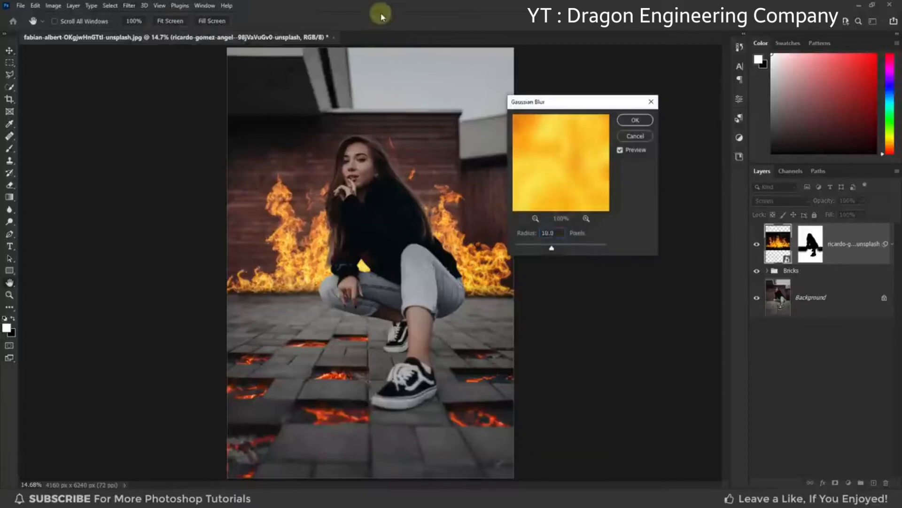
{"action": "scroll", "coordinate": [371, 176], "scroll_direction": "up", "scroll_amount": 4}
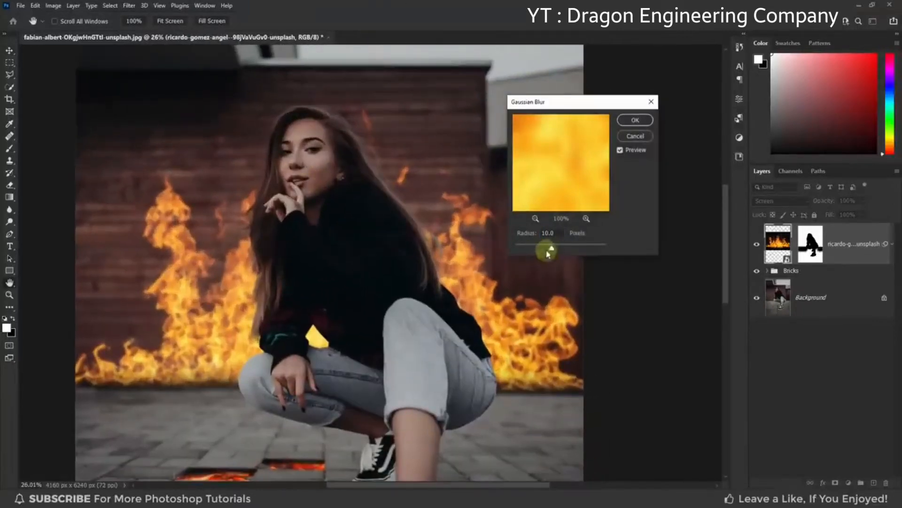
{"action": "mouse_move", "coordinate": [552, 247]}
{"action": "left_mouse_down"}
{"action": "mouse_move", "coordinate": [562, 246]}
{"action": "mouse_move", "coordinate": [553, 250]}
{"action": "left_mouse_up"}
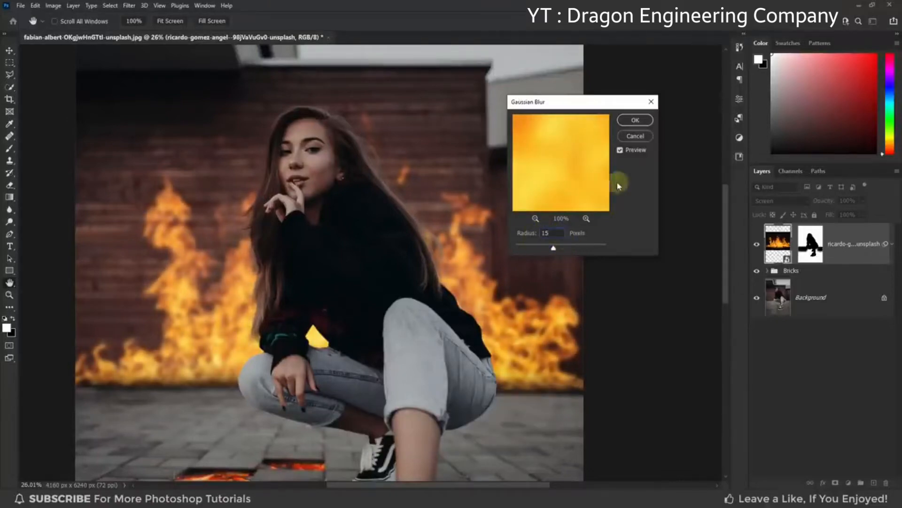
{"action": "left_click", "coordinate": [634, 121]}
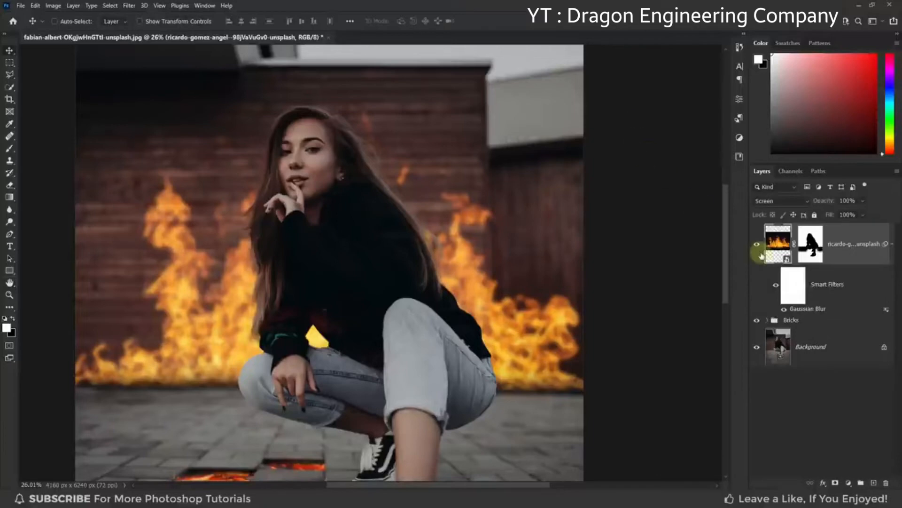
{"action": "key", "text": "ctrl+0"}
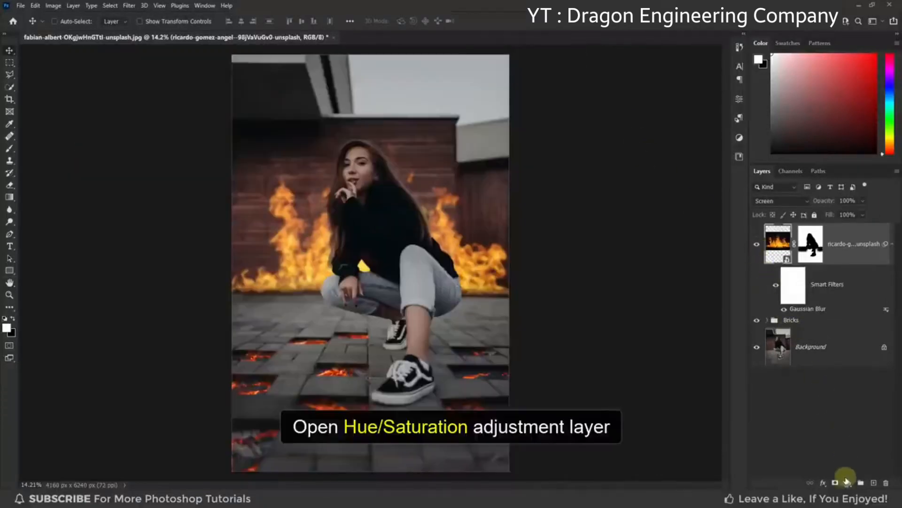
Add a Hue/Saturation adjustment layer above the fire with Colorize on, Hue 25 and Saturation 80.
{"action": "left_click", "coordinate": [848, 483]}
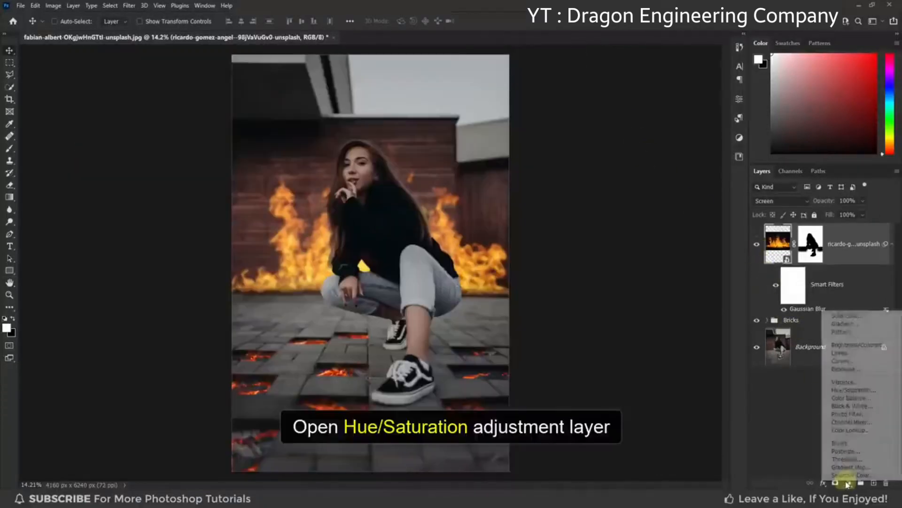
{"action": "left_click", "coordinate": [853, 392]}
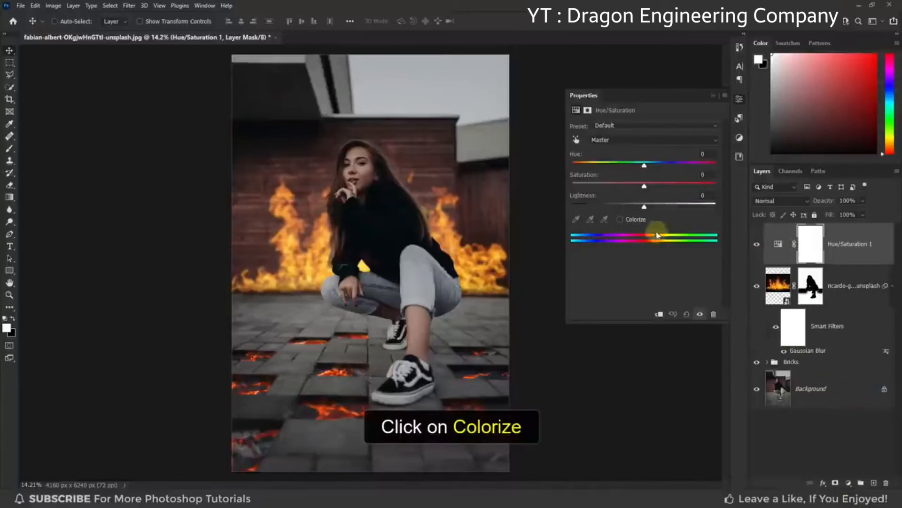
{"action": "left_click", "coordinate": [637, 220]}
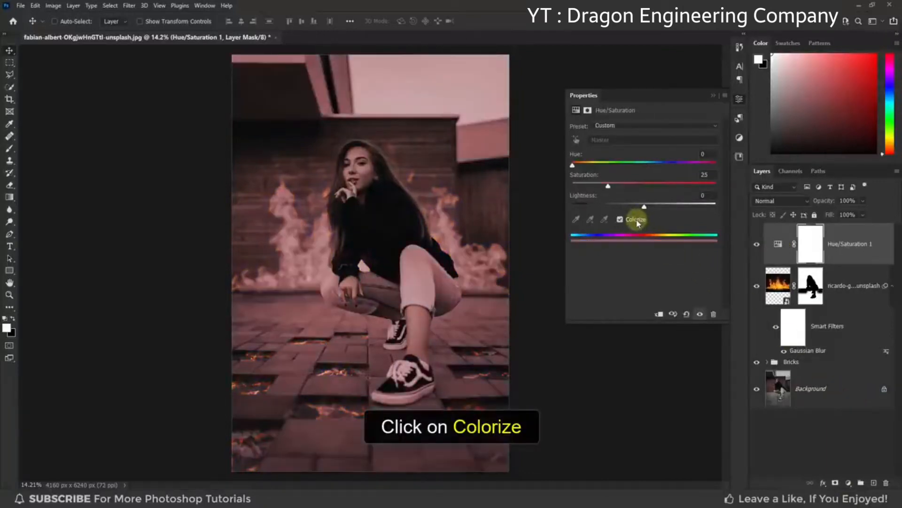
{"action": "left_click_drag", "start_coordinate": [608, 186], "coordinate": [699, 187]}
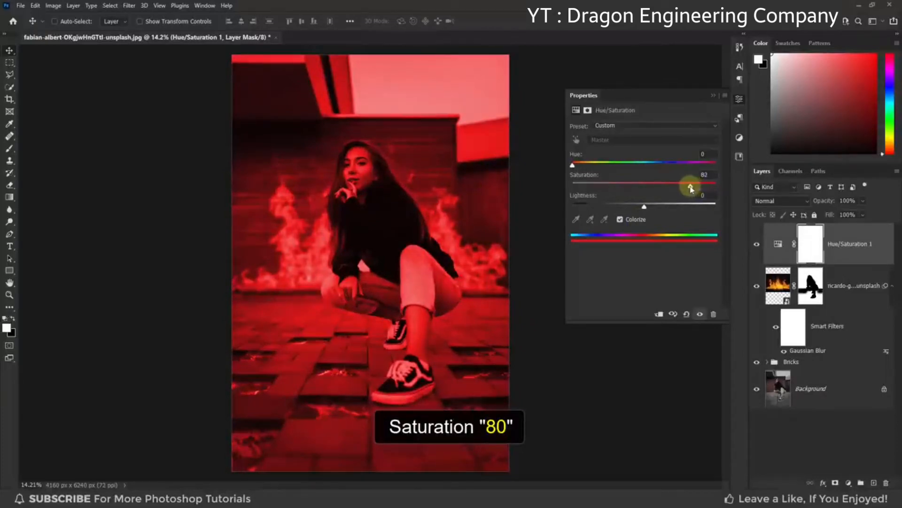
{"action": "left_click_drag", "start_coordinate": [688, 188], "coordinate": [687, 186]}
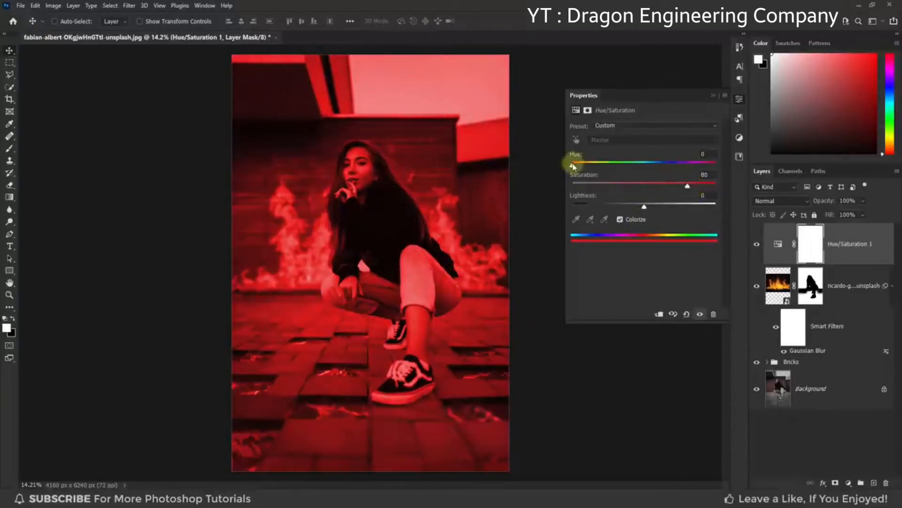
{"action": "mouse_move", "coordinate": [573, 166]}
{"action": "left_mouse_down"}
{"action": "mouse_move", "coordinate": [701, 160]}
{"action": "mouse_move", "coordinate": [582, 172]}
{"action": "left_mouse_up"}
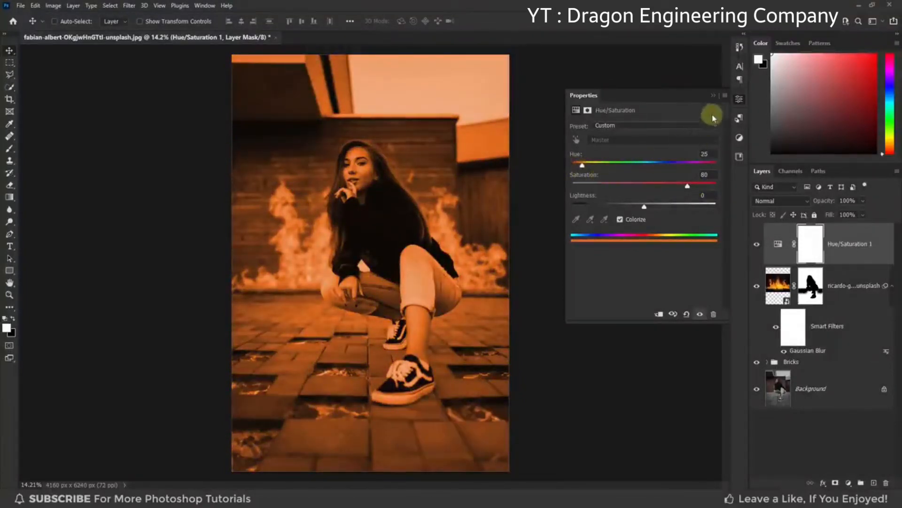
{"action": "left_click", "coordinate": [713, 95]}
Set the Hue/Saturation layer's blending mode to Screen and invert its mask to black.
{"action": "left_click", "coordinate": [775, 200]}
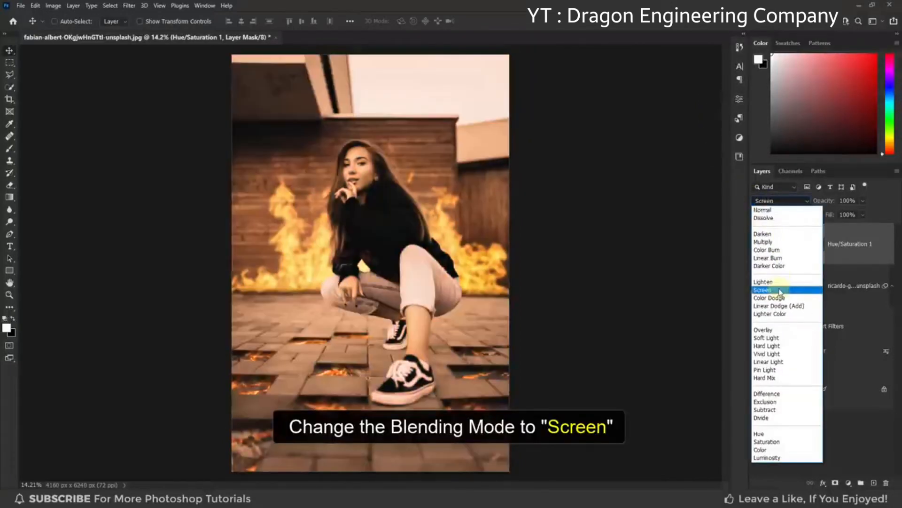
{"action": "left_click", "coordinate": [780, 290]}
{"action": "left_click", "coordinate": [757, 243]}
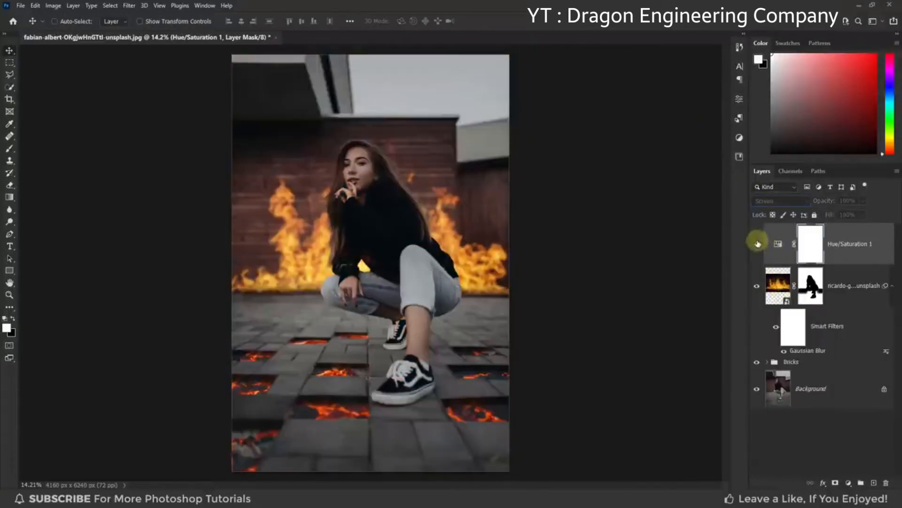
{"action": "left_click", "coordinate": [757, 243]}
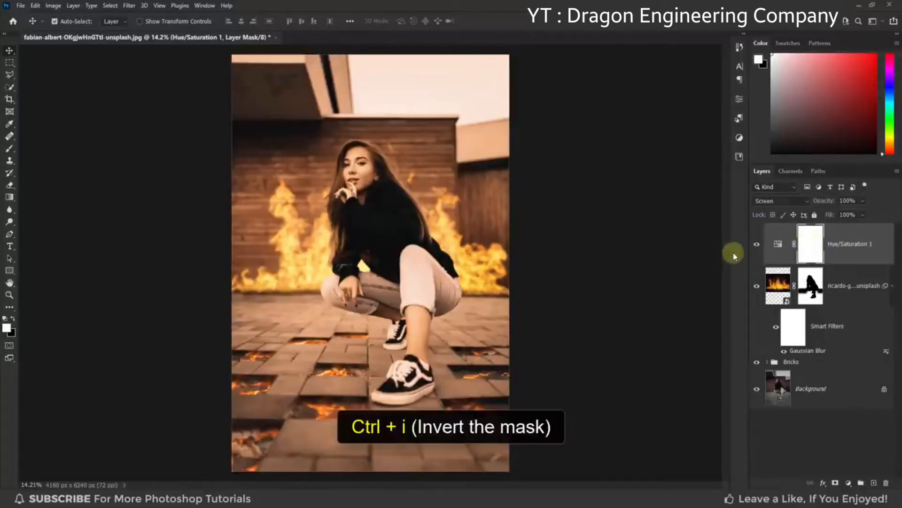
{"action": "key", "text": "ctrl+i"}
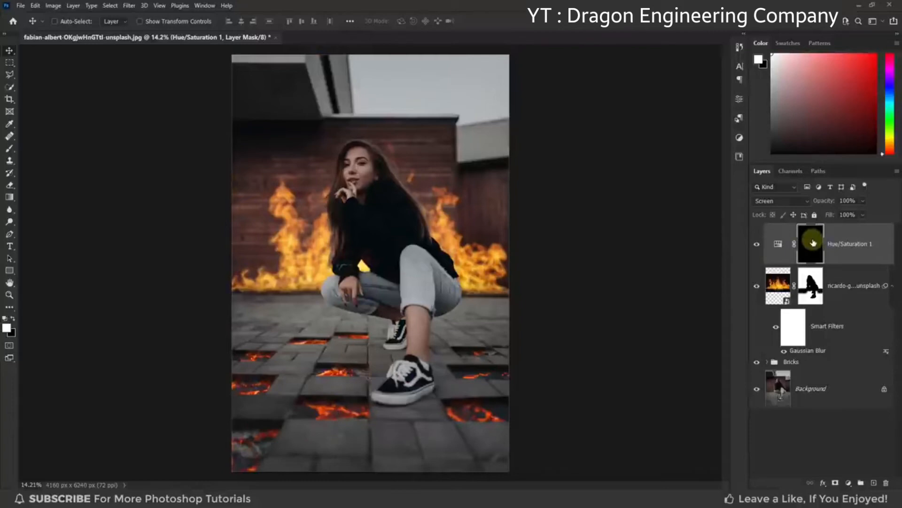
Load the saved Model Selection channel as a new selection around the woman.
{"action": "left_click", "coordinate": [110, 6]}
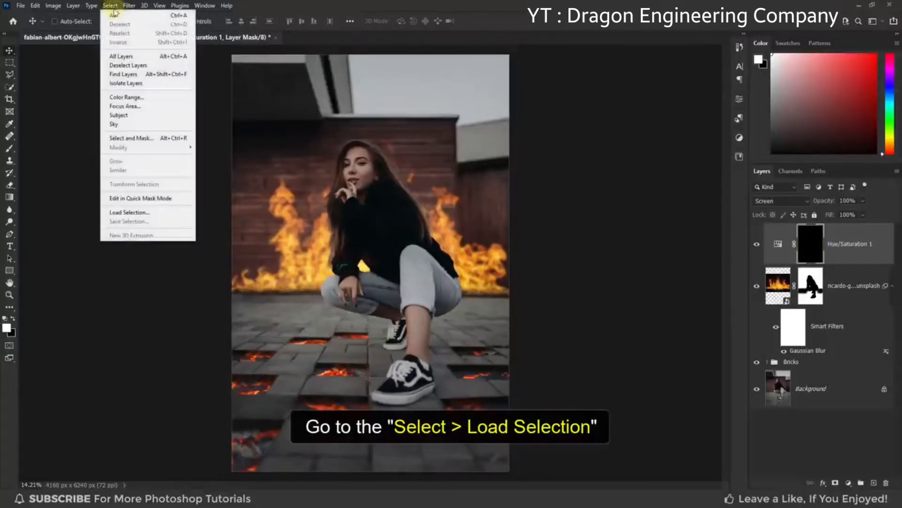
{"action": "left_click", "coordinate": [150, 213]}
{"action": "left_click", "coordinate": [436, 149]}
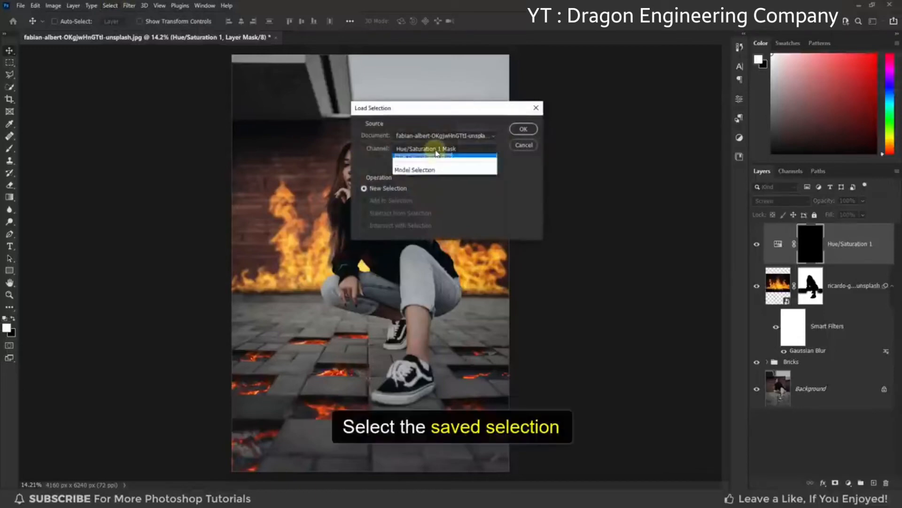
{"action": "left_click", "coordinate": [449, 174]}
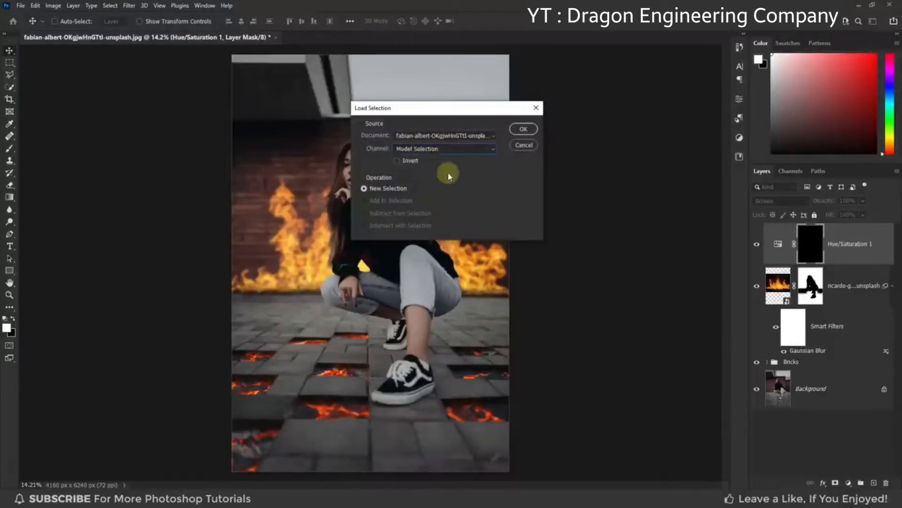
{"action": "left_click", "coordinate": [522, 129]}
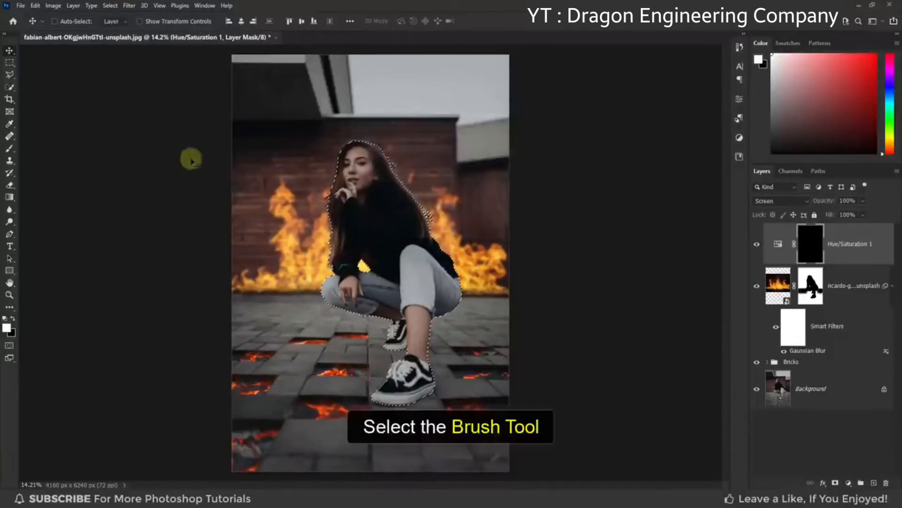
Set up the Brush Tool with a white foreground, 100% opacity and 10% flow for painting the Hue/Saturation mask on the woman.
{"action": "left_click", "coordinate": [10, 149]}
{"action": "right_click", "coordinate": [12, 151]}
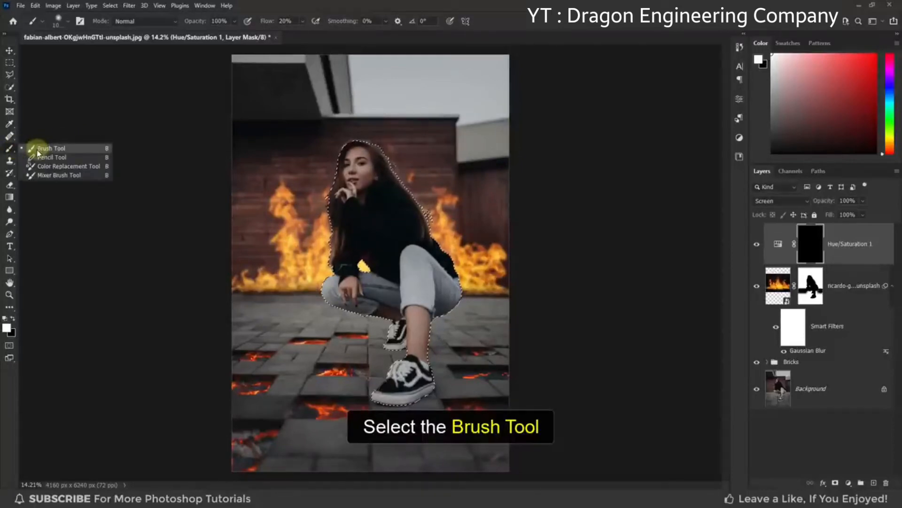
{"action": "left_click", "coordinate": [39, 150]}
{"action": "left_click", "coordinate": [13, 318]}
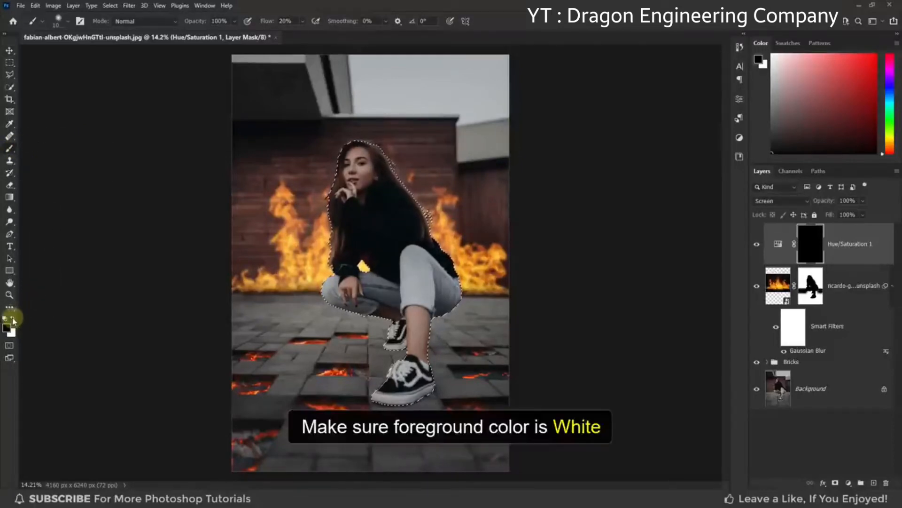
{"action": "left_click", "coordinate": [13, 318]}
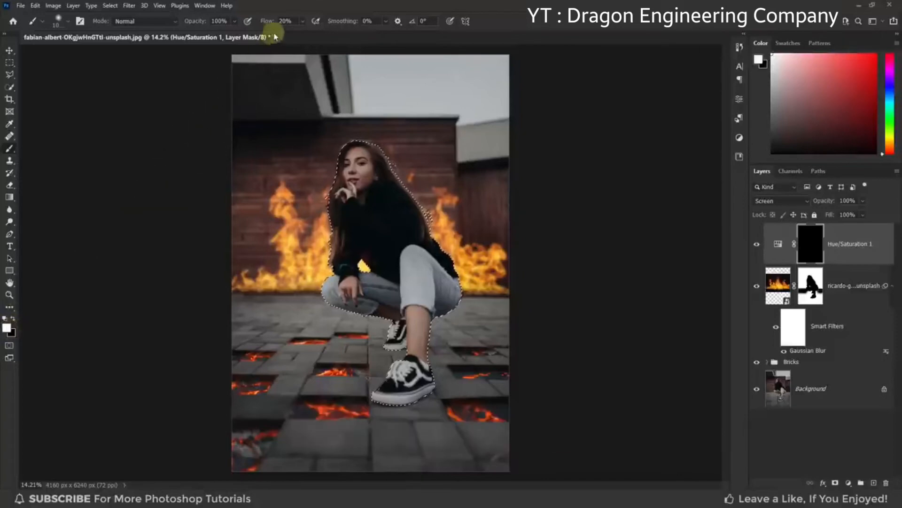
{"action": "left_click", "coordinate": [302, 21]}
{"action": "left_click_drag", "start_coordinate": [301, 32], "coordinate": [299, 34]}
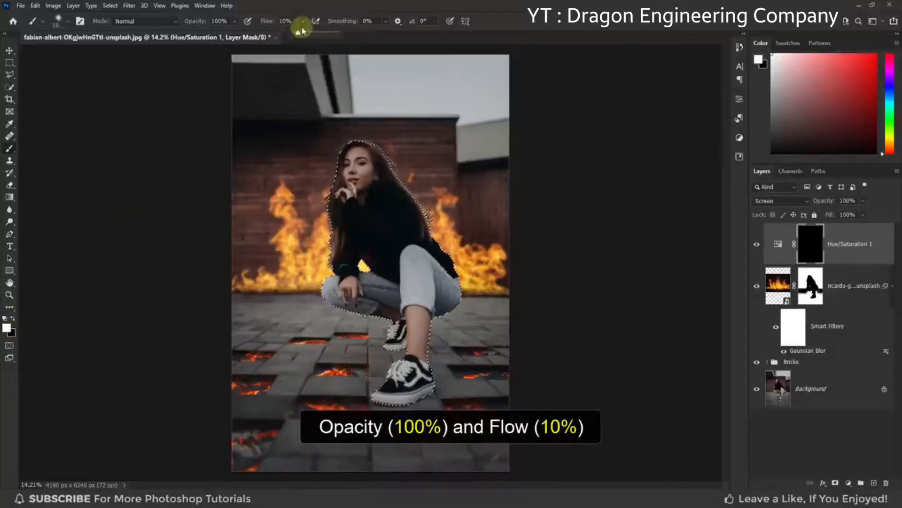
{"action": "scroll", "coordinate": [336, 182], "scroll_direction": "up", "scroll_amount": 1}
{"action": "scroll", "coordinate": [336, 182], "scroll_direction": "up", "scroll_amount": 3}
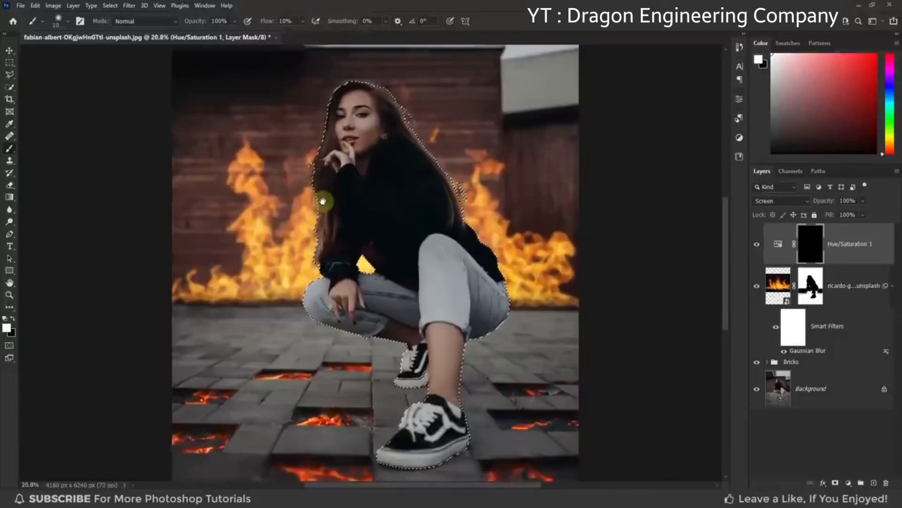
Reduce the brush size and paint the orange glow onto the outer edge of the woman's bent knee.
{"action": "key", "text": "bracketleft"}
{"action": "key", "text": "bracketleft"}
{"action": "key", "text": "bracketleft"}
{"action": "key", "text": "bracketleft"}
{"action": "key", "text": "bracketleft"}
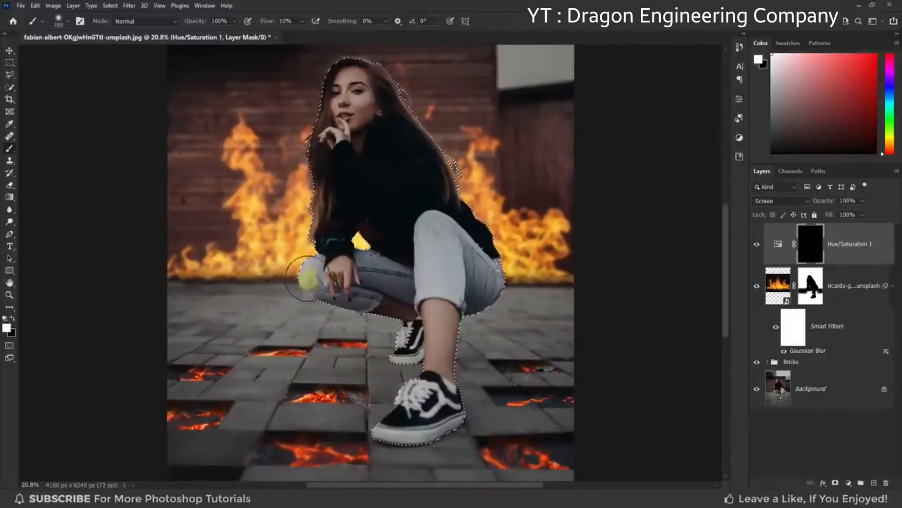
{"action": "mouse_move", "coordinate": [301, 254]}
{"action": "left_mouse_down"}
{"action": "mouse_move", "coordinate": [304, 304]}
{"action": "mouse_move", "coordinate": [296, 273]}
{"action": "mouse_move", "coordinate": [295, 288]}
{"action": "mouse_move", "coordinate": [304, 308]}
{"action": "left_mouse_up"}
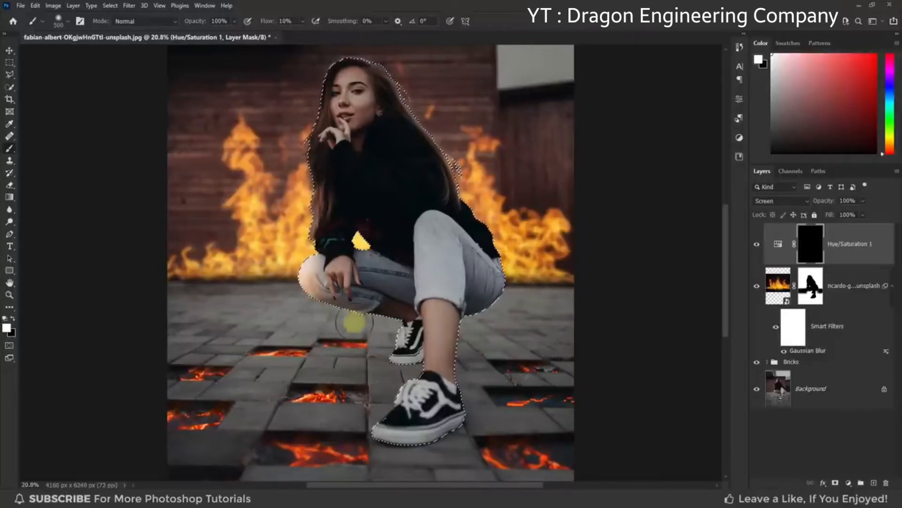
Paint the glow along the underside of the bent leg and onto the rear shoe with a smaller brush.
{"action": "scroll", "coordinate": [339, 321], "scroll_direction": "up", "scroll_amount": 2}
{"action": "key", "text": "bracketleft"}
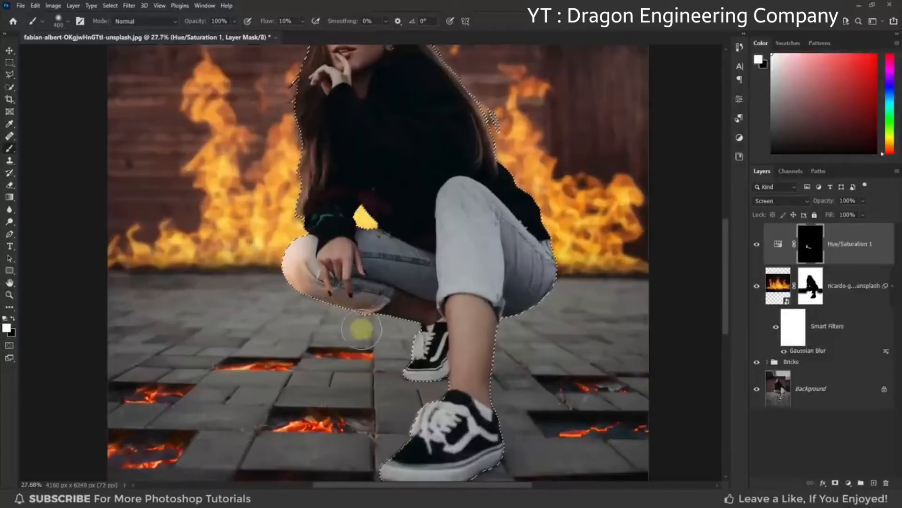
{"action": "mouse_move", "coordinate": [395, 350]}
{"action": "left_mouse_down"}
{"action": "mouse_move", "coordinate": [419, 333]}
{"action": "mouse_move", "coordinate": [397, 355]}
{"action": "mouse_move", "coordinate": [396, 401]}
{"action": "mouse_move", "coordinate": [402, 343]}
{"action": "mouse_move", "coordinate": [390, 358]}
{"action": "mouse_move", "coordinate": [360, 277]}
{"action": "left_mouse_up"}
{"action": "scroll", "coordinate": [401, 343], "scroll_direction": "up", "scroll_amount": 1}
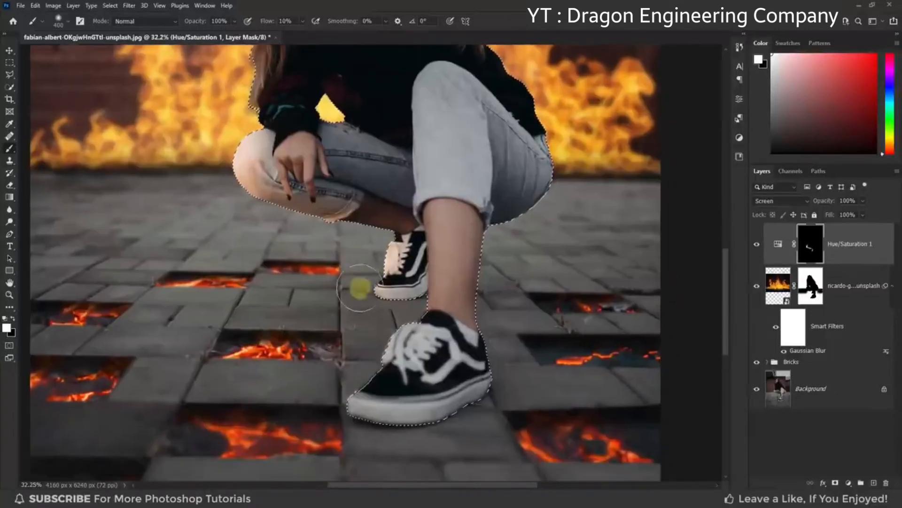
Paint the glow along the front shoe's sole and up the outer edge of the front leg.
{"action": "key", "text": "bracketleft"}
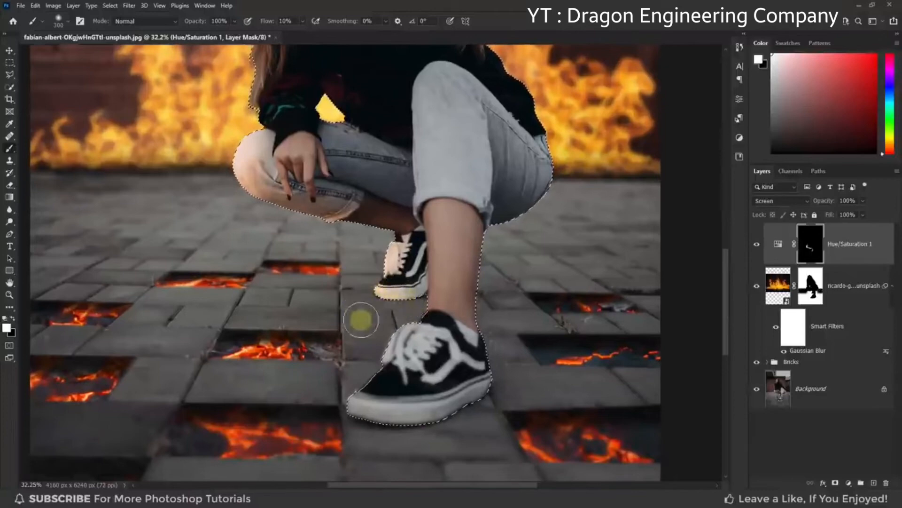
{"action": "key", "text": "bracketright"}
{"action": "key", "text": "bracketright"}
{"action": "mouse_move", "coordinate": [369, 425]}
{"action": "left_mouse_down"}
{"action": "mouse_move", "coordinate": [420, 438]}
{"action": "mouse_move", "coordinate": [495, 404]}
{"action": "left_mouse_up"}
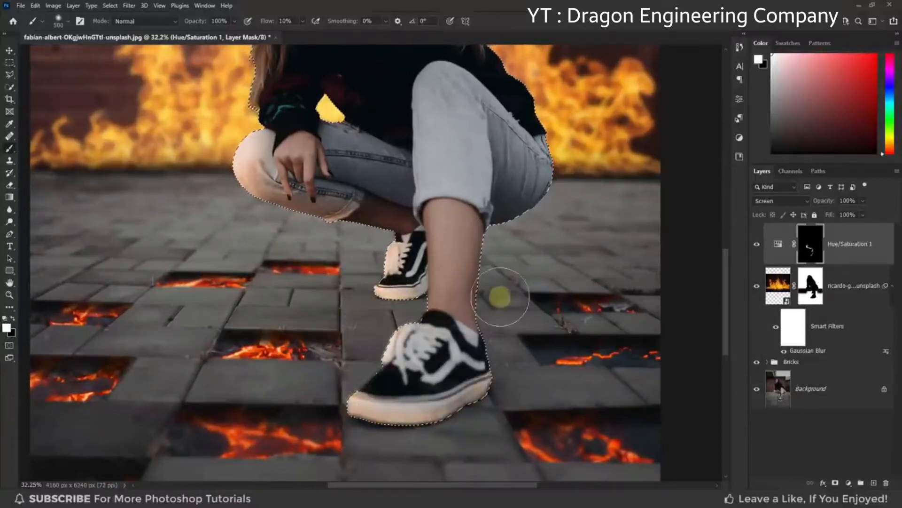
{"action": "left_click_drag", "start_coordinate": [499, 297], "coordinate": [499, 363]}
Paint the glow along the edges of the woman's hair on both sides of her head.
{"action": "scroll", "coordinate": [500, 363], "scroll_direction": "up", "scroll_amount": 5}
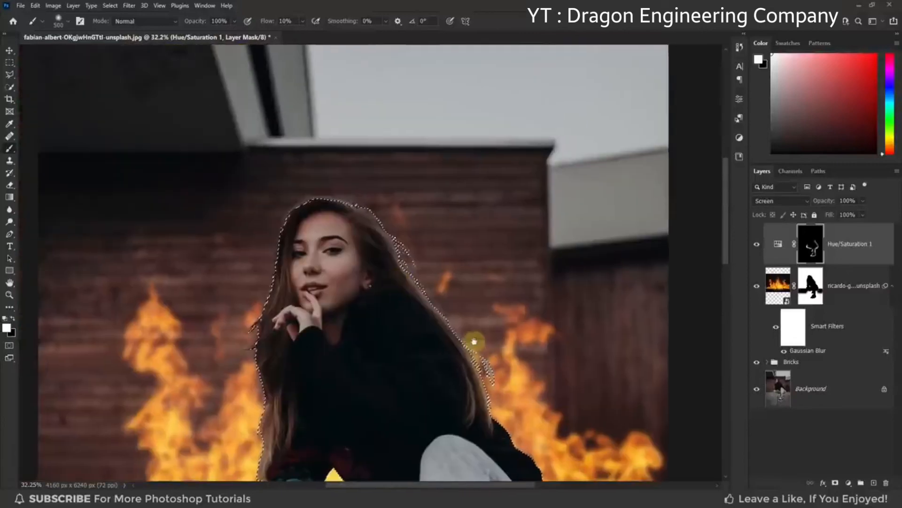
{"action": "mouse_move", "coordinate": [442, 285]}
{"action": "left_mouse_down"}
{"action": "mouse_move", "coordinate": [484, 349]}
{"action": "mouse_move", "coordinate": [356, 141]}
{"action": "left_mouse_up"}
{"action": "left_click_drag", "start_coordinate": [461, 303], "coordinate": [351, 136]}
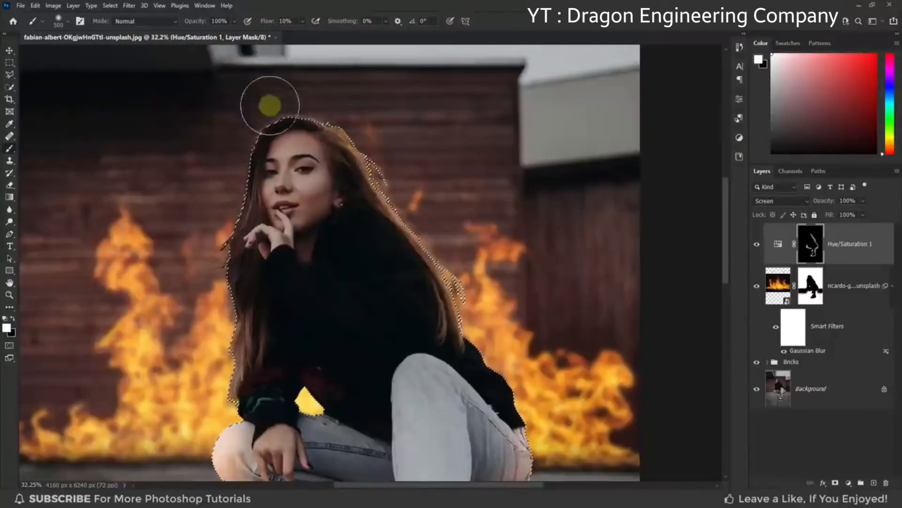
{"action": "left_click_drag", "start_coordinate": [224, 187], "coordinate": [227, 324]}
{"action": "scroll", "coordinate": [227, 325], "scroll_direction": "down", "scroll_amount": 3}
{"action": "left_click_drag", "start_coordinate": [290, 246], "coordinate": [347, 228]}
Enlarge the brush and paint a broad, soft glow over the woman's black sweater.
{"action": "key", "text": "bracketright"}
{"action": "key", "text": "bracketright"}
{"action": "key", "text": "bracketright"}
{"action": "key", "text": "bracketright"}
{"action": "key", "text": "bracketright"}
{"action": "key", "text": "bracketright"}
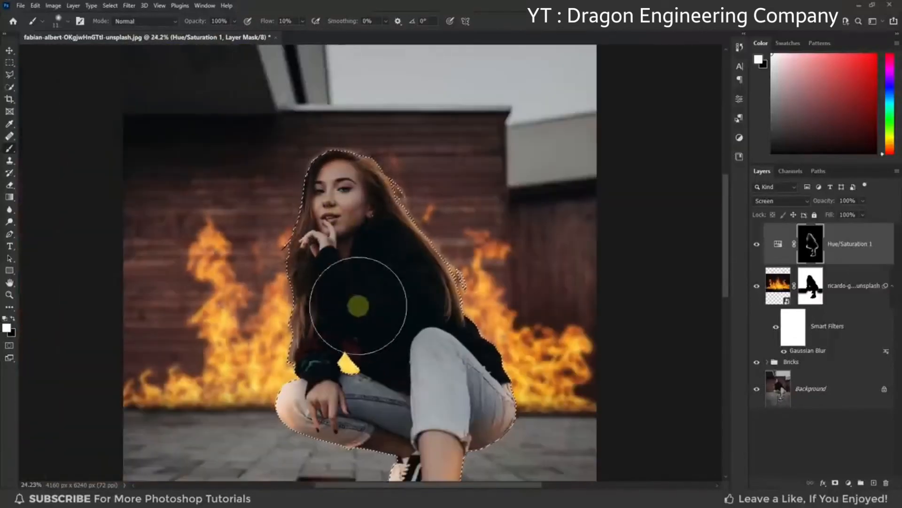
{"action": "left_click_drag", "start_coordinate": [358, 306], "coordinate": [377, 237]}
Reduce the brush size and add glow to the jeans around the lowered hand and along the front knee.
{"action": "key", "text": "bracketleft"}
{"action": "key", "text": "bracketleft"}
{"action": "key", "text": "bracketleft"}
{"action": "key", "text": "bracketleft"}
{"action": "key", "text": "bracketleft"}
{"action": "key", "text": "bracketleft"}
{"action": "scroll", "coordinate": [363, 343], "scroll_direction": "up", "scroll_amount": 3}
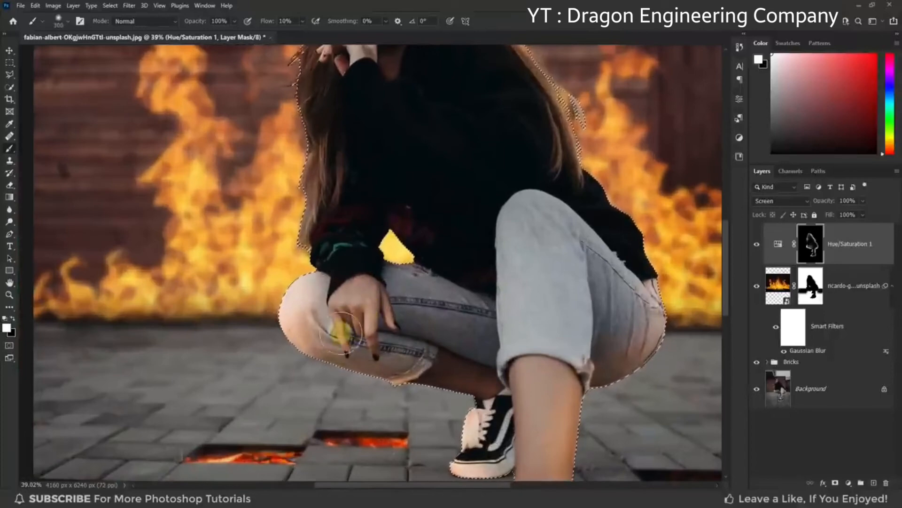
{"action": "mouse_move", "coordinate": [276, 363]}
{"action": "left_mouse_down"}
{"action": "mouse_move", "coordinate": [401, 397]}
{"action": "mouse_move", "coordinate": [390, 293]}
{"action": "left_mouse_up"}
{"action": "left_click_drag", "start_coordinate": [435, 358], "coordinate": [426, 288]}
{"action": "scroll", "coordinate": [499, 234], "scroll_direction": "down", "scroll_amount": 3}
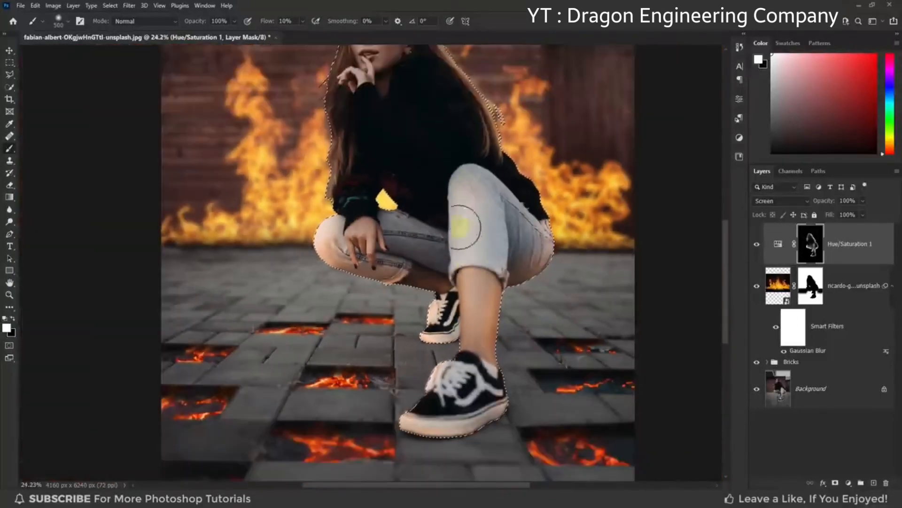
{"action": "scroll", "coordinate": [424, 329], "scroll_direction": "up", "scroll_amount": 5}
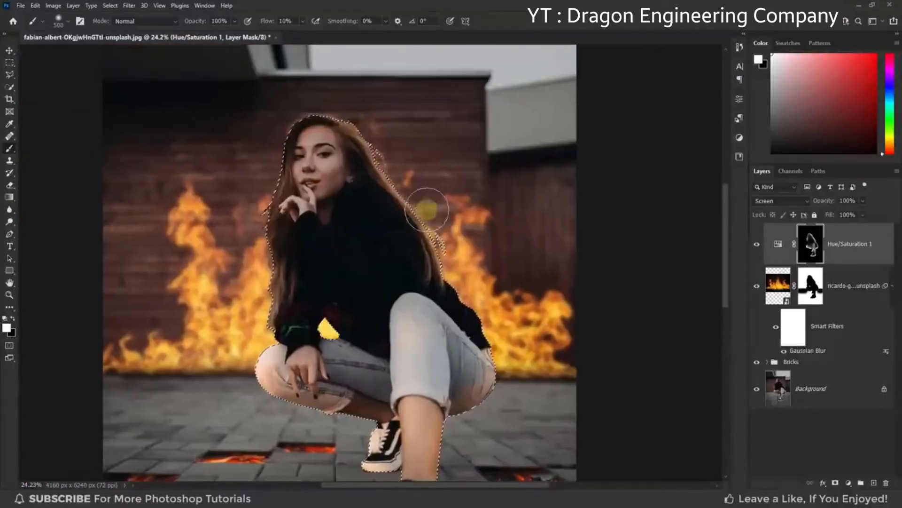
{"action": "scroll", "coordinate": [319, 348], "scroll_direction": "up", "scroll_amount": 3}
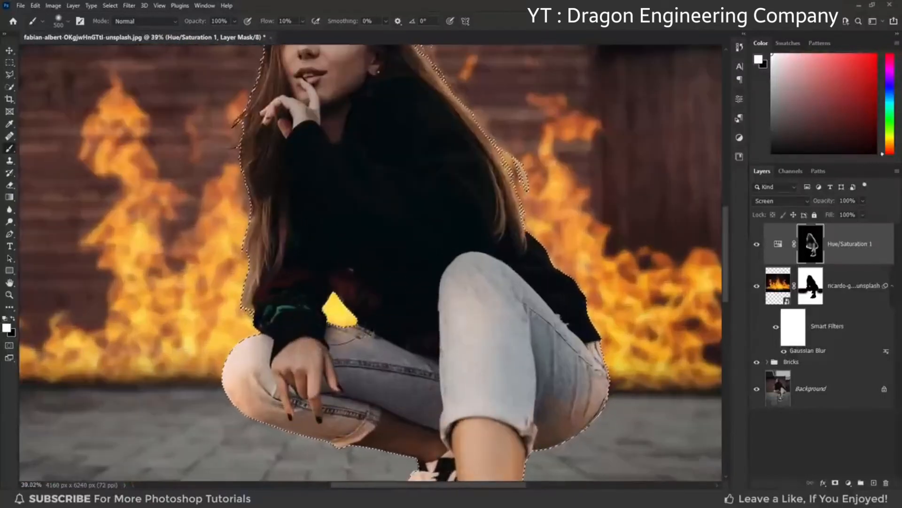
{"action": "key", "text": "bracketleft"}
{"action": "key", "text": "bracketleft"}
{"action": "key", "text": "bracketleft"}
{"action": "key", "text": "bracketleft"}
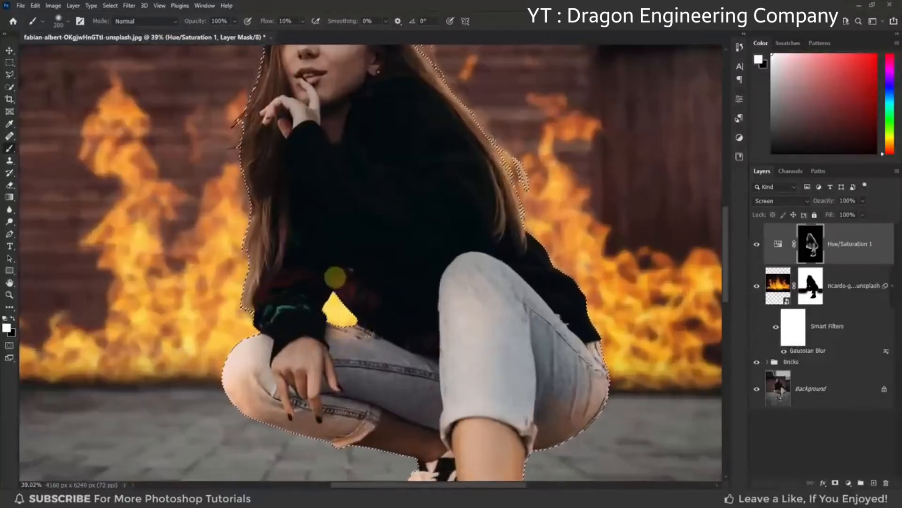
{"action": "scroll", "coordinate": [335, 276], "scroll_direction": "down", "scroll_amount": 4}
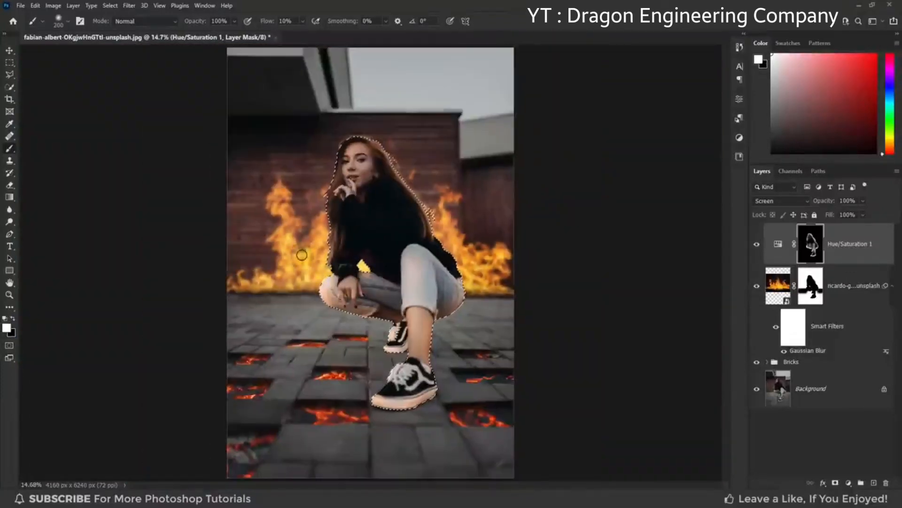
Invert the selection and paint the fire glow over the background wall and the paving on both sides of the woman.
{"action": "key", "text": "ctrl+shift+i"}
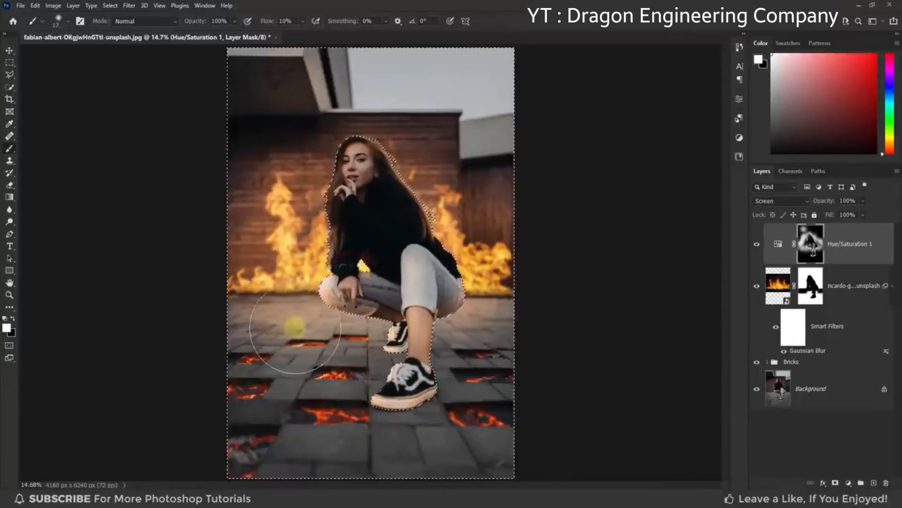
{"action": "mouse_move", "coordinate": [280, 313]}
{"action": "left_mouse_down"}
{"action": "mouse_move", "coordinate": [424, 327]}
{"action": "mouse_move", "coordinate": [492, 311]}
{"action": "left_mouse_up"}
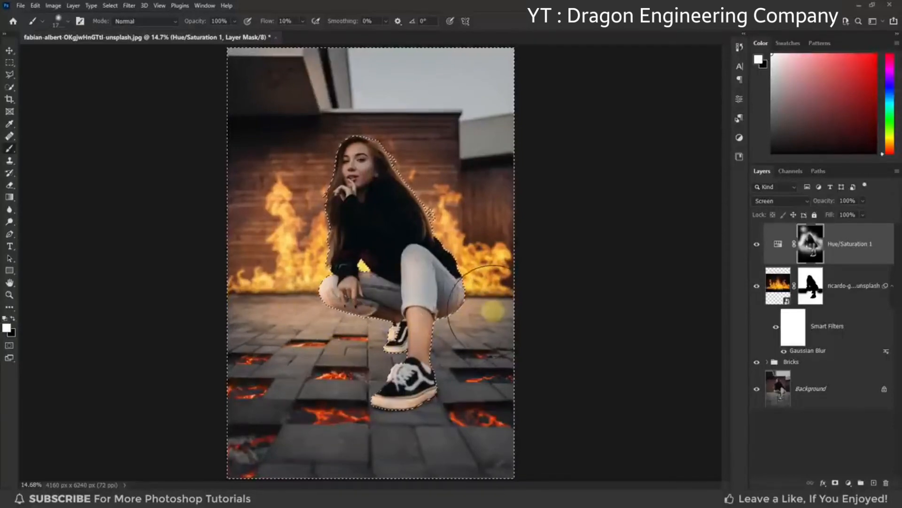
Shrink the brush to 700 and paint glow onto the lava gap in the paving's lower-left corner.
{"action": "scroll", "coordinate": [362, 336], "scroll_direction": "up", "scroll_amount": 4}
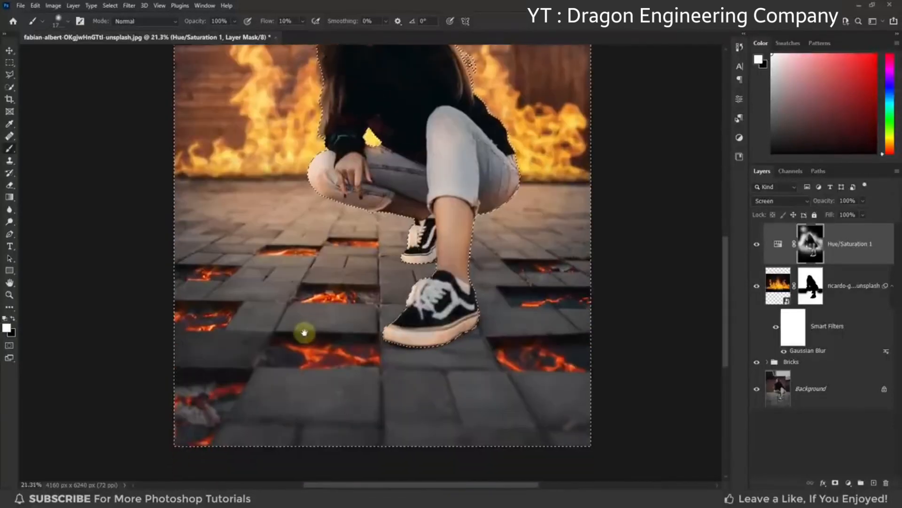
{"action": "key", "text": "bracketleft"}
{"action": "key", "text": "bracketleft"}
{"action": "key", "text": "bracketleft"}
{"action": "key", "text": "bracketleft"}
{"action": "key", "text": "bracketleft"}
{"action": "key", "text": "bracketleft"}
{"action": "key", "text": "bracketleft"}
{"action": "key", "text": "bracketleft"}
{"action": "key", "text": "bracketleft"}
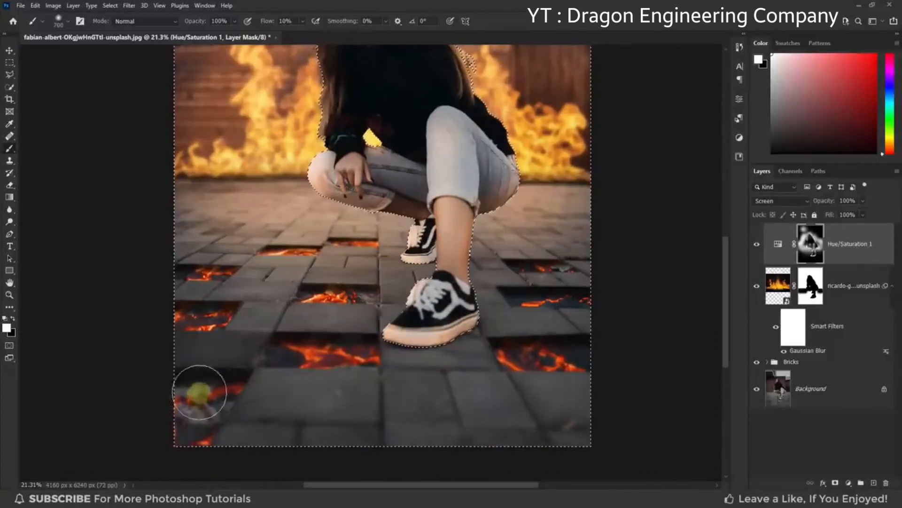
{"action": "mouse_move", "coordinate": [200, 393]}
{"action": "left_mouse_down"}
{"action": "mouse_move", "coordinate": [227, 388]}
{"action": "mouse_move", "coordinate": [190, 436]}
{"action": "mouse_move", "coordinate": [206, 405]}
{"action": "mouse_move", "coordinate": [180, 415]}
{"action": "mouse_move", "coordinate": [201, 421]}
{"action": "mouse_move", "coordinate": [209, 405]}
{"action": "left_mouse_up"}
Paint glow into the central lava gaps in the paving, using progressively smaller brush sizes toward the back.
{"action": "key", "text": "bracketleft"}
{"action": "key", "text": "bracketleft"}
{"action": "key", "text": "bracketleft"}
{"action": "mouse_move", "coordinate": [296, 364]}
{"action": "left_mouse_down"}
{"action": "mouse_move", "coordinate": [298, 350]}
{"action": "mouse_move", "coordinate": [343, 351]}
{"action": "left_mouse_up"}
{"action": "left_click_drag", "start_coordinate": [307, 291], "coordinate": [358, 295]}
{"action": "key", "text": "bracketleft"}
{"action": "key", "text": "bracketleft"}
{"action": "left_click_drag", "start_coordinate": [347, 243], "coordinate": [371, 244]}
{"action": "left_click_drag", "start_coordinate": [290, 248], "coordinate": [310, 253]}
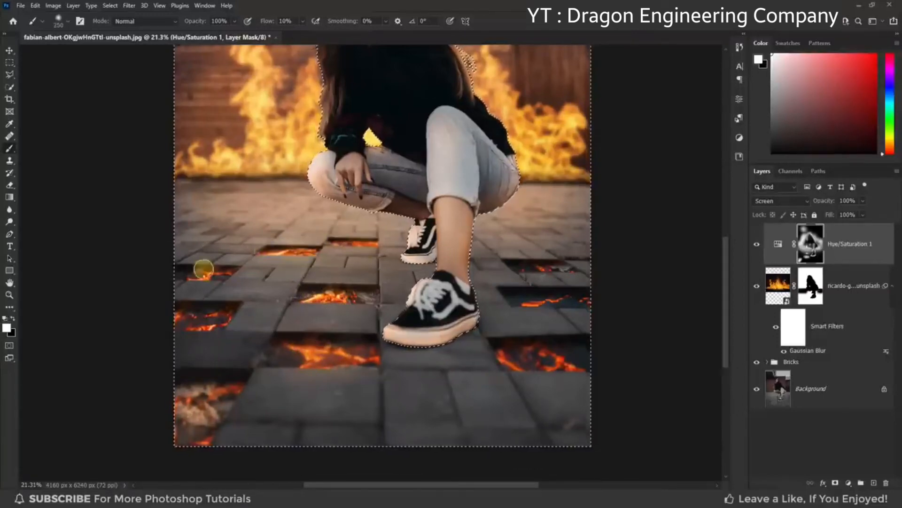
Paint glow into the remaining lava gaps along the left and right sides of the paving.
{"action": "left_click_drag", "start_coordinate": [204, 270], "coordinate": [231, 274]}
{"action": "left_click_drag", "start_coordinate": [184, 317], "coordinate": [219, 312]}
{"action": "mouse_move", "coordinate": [560, 348]}
{"action": "left_mouse_down"}
{"action": "mouse_move", "coordinate": [527, 351]}
{"action": "mouse_move", "coordinate": [569, 357]}
{"action": "left_mouse_up"}
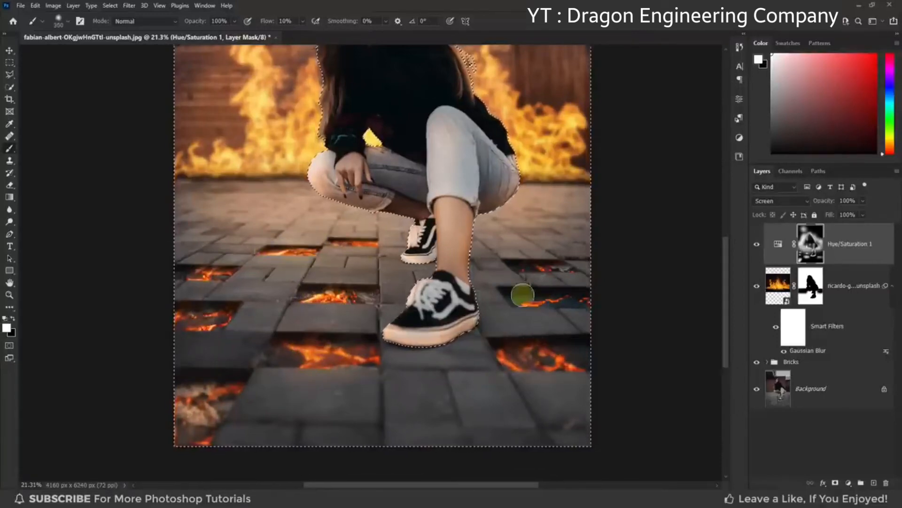
{"action": "key", "text": "bracketleft"}
{"action": "left_click_drag", "start_coordinate": [509, 297], "coordinate": [551, 305]}
{"action": "left_click_drag", "start_coordinate": [520, 258], "coordinate": [564, 266]}
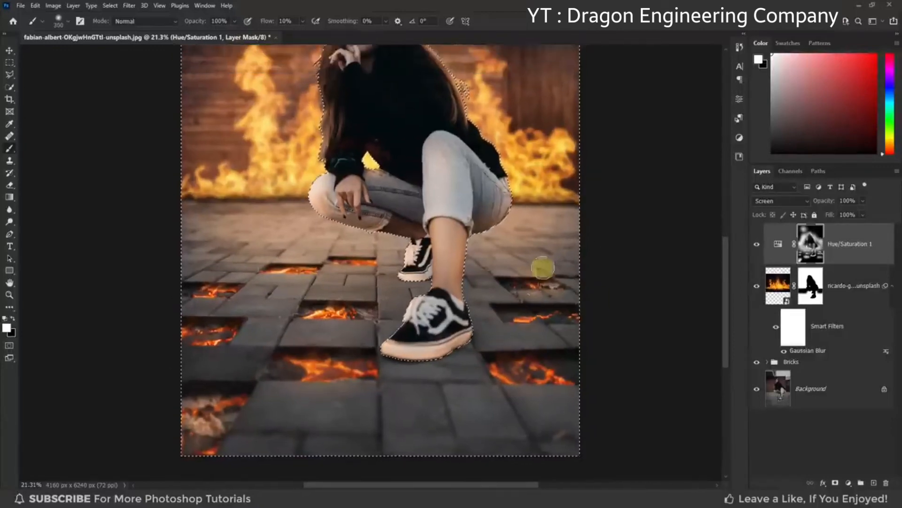
Fit the whole image in view, switch to the Move Tool and deselect the selection.
{"action": "key", "text": "ctrl+0"}
{"action": "left_click", "coordinate": [10, 50]}
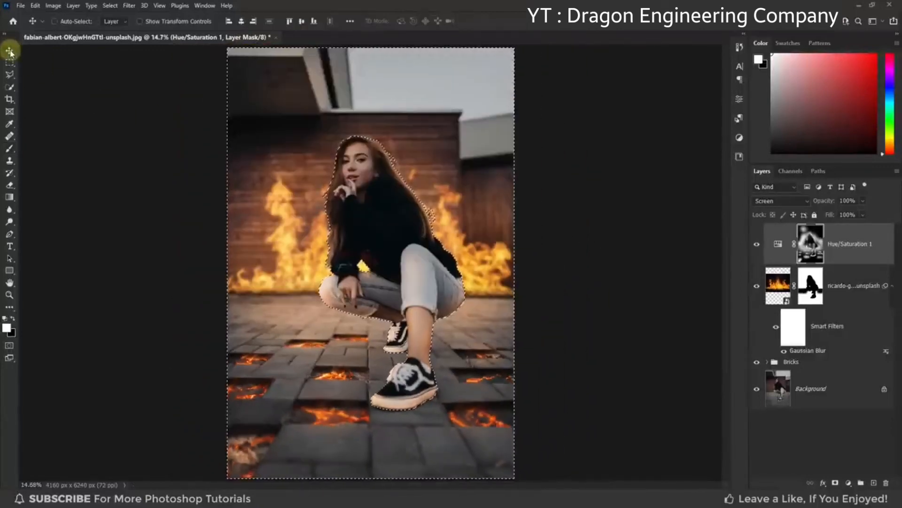
{"action": "key", "text": "ctrl+d"}
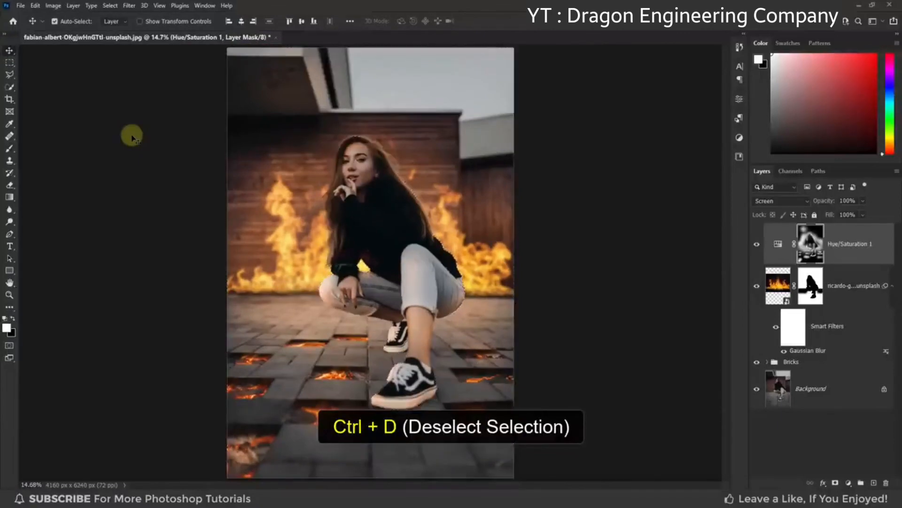
Compare the image with the Hue/Saturation glow layer hidden and shown.
{"action": "left_click", "coordinate": [757, 245]}
{"action": "left_click", "coordinate": [757, 246]}
{"action": "left_click", "coordinate": [757, 246]}
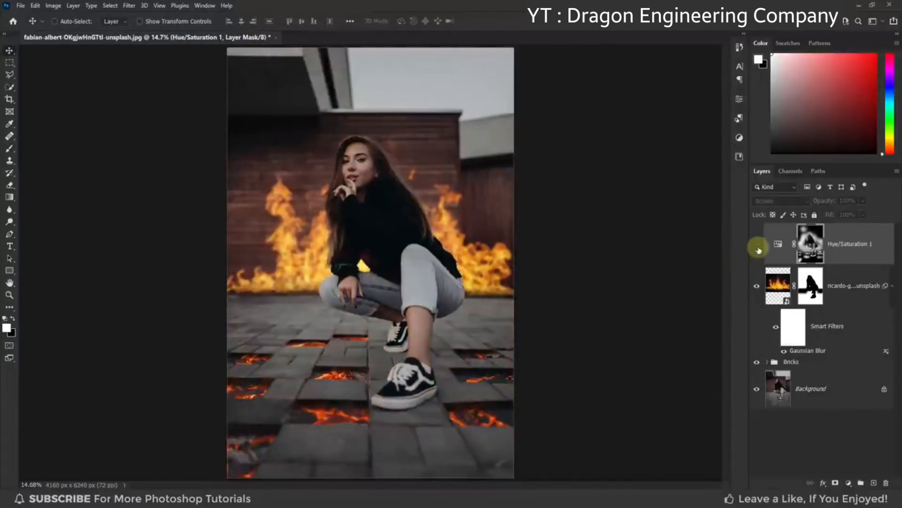
{"action": "left_click", "coordinate": [757, 245]}
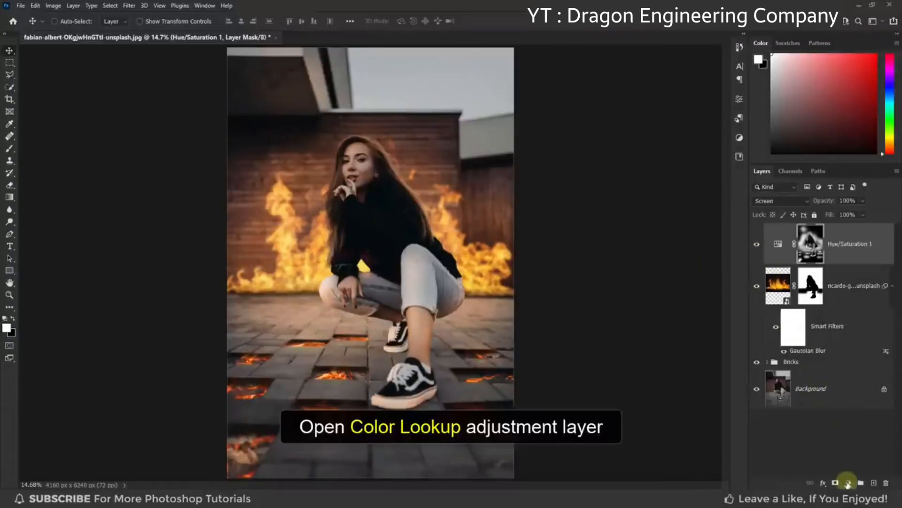
Add a Color Lookup adjustment layer on top using the Crisp_Warm.look 3DLUT file.
{"action": "left_click", "coordinate": [848, 482]}
{"action": "left_click", "coordinate": [851, 430]}
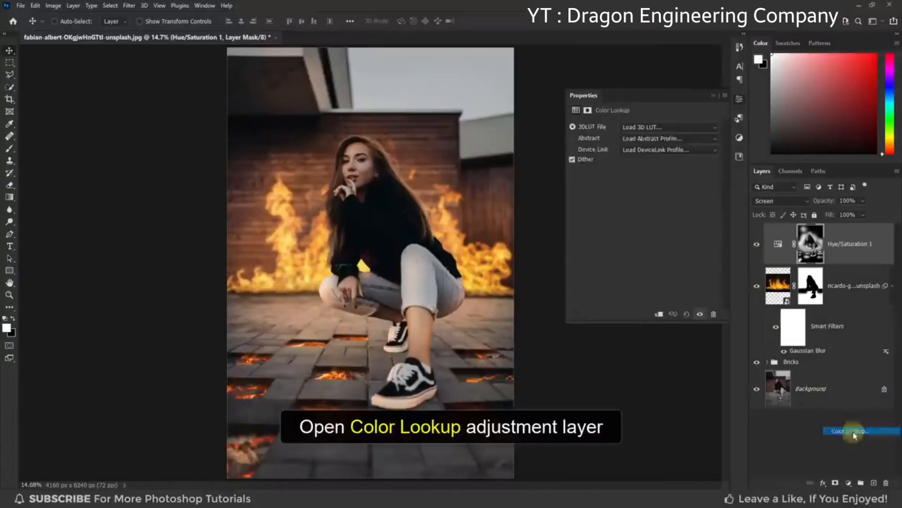
{"action": "left_click", "coordinate": [664, 127]}
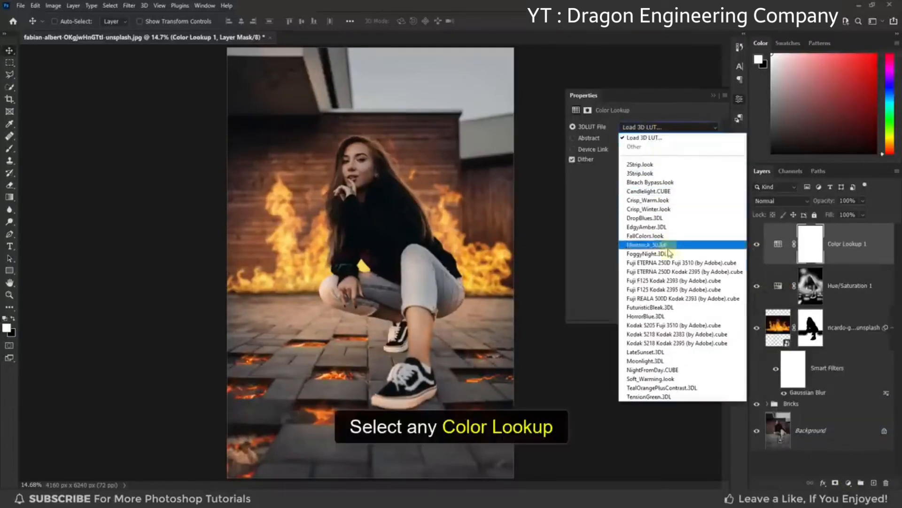
{"action": "left_click", "coordinate": [670, 202]}
{"action": "left_click", "coordinate": [713, 96]}
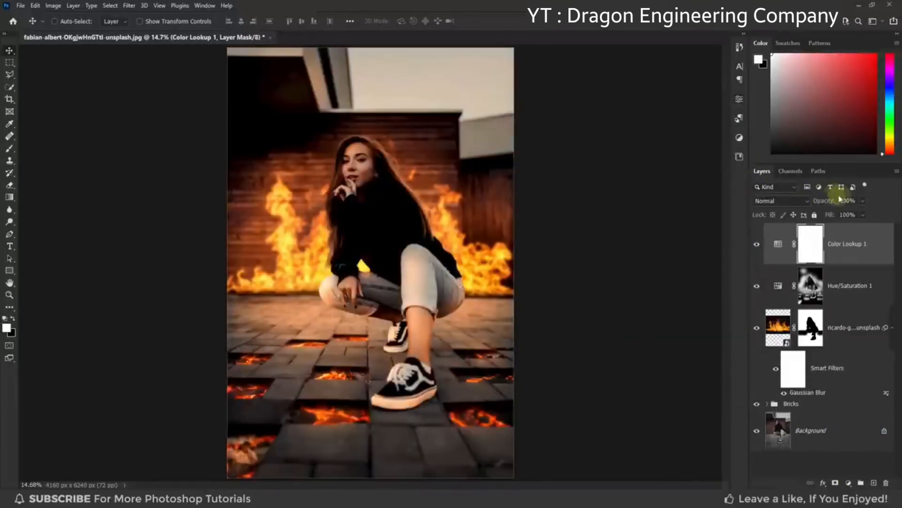
Lower the Color Lookup layer's opacity to 30% and compare the image with the layer hidden and shown.
{"action": "left_click_drag", "start_coordinate": [866, 212], "coordinate": [831, 215]}
{"action": "left_click", "coordinate": [756, 246]}
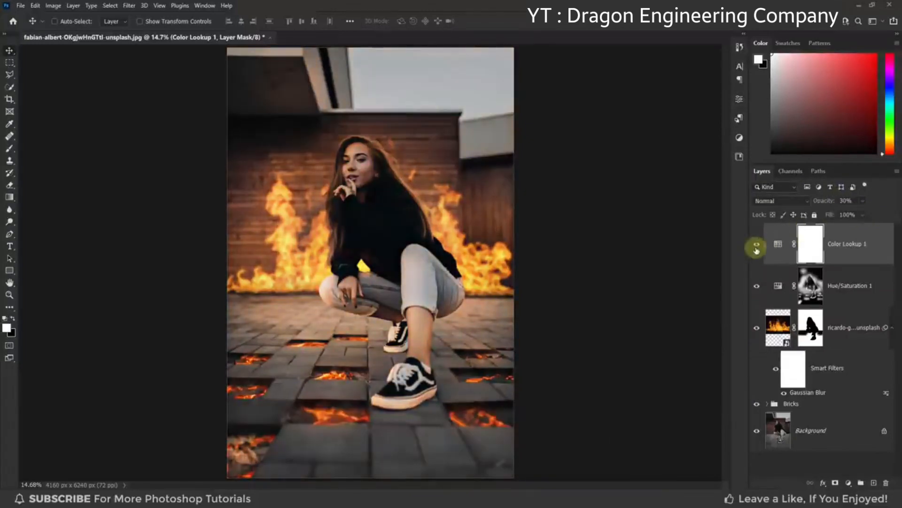
{"action": "left_click", "coordinate": [756, 247]}
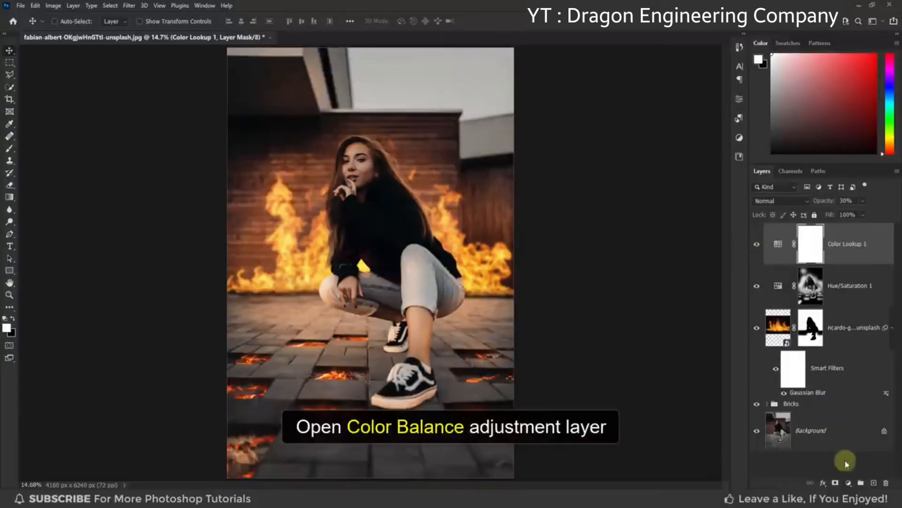
Add a Color Balance adjustment layer on top and set its Shadows Yellow-Blue value to +10.
{"action": "left_click", "coordinate": [849, 482]}
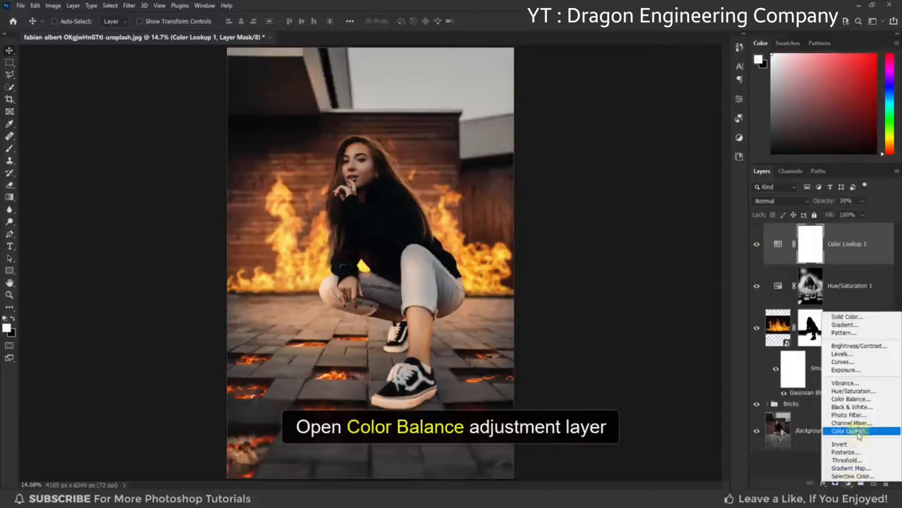
{"action": "left_click", "coordinate": [864, 400]}
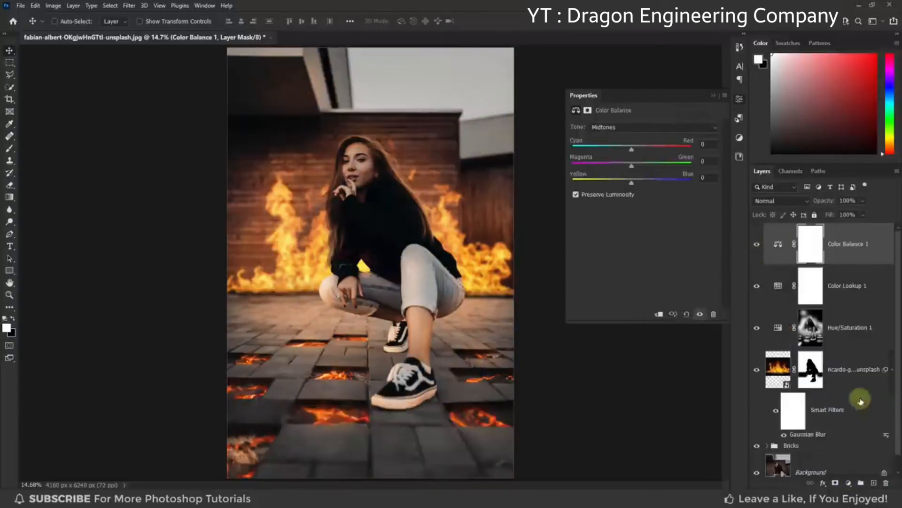
{"action": "left_click", "coordinate": [667, 127]}
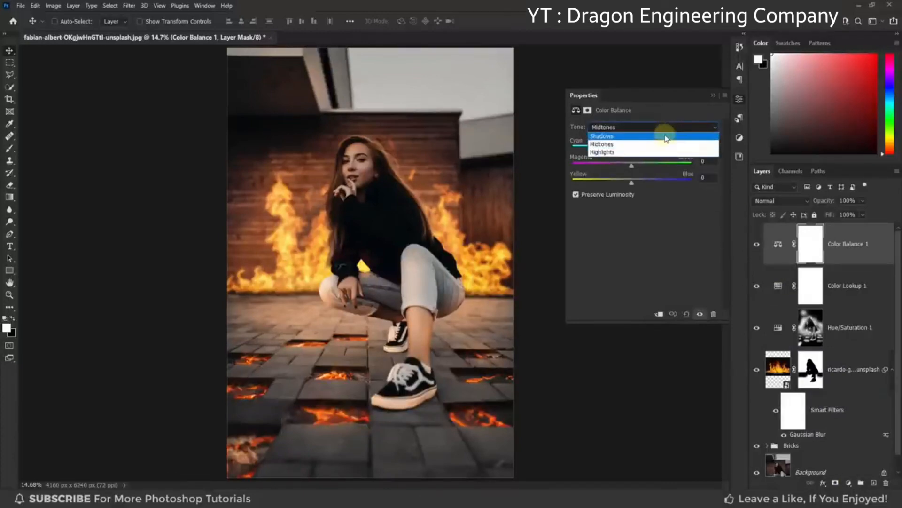
{"action": "left_click", "coordinate": [665, 137]}
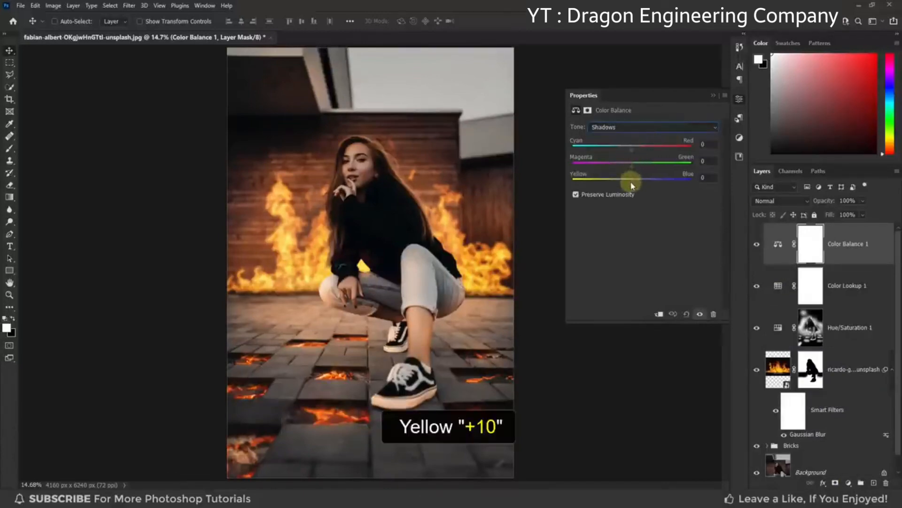
{"action": "left_click_drag", "start_coordinate": [630, 183], "coordinate": [640, 184]}
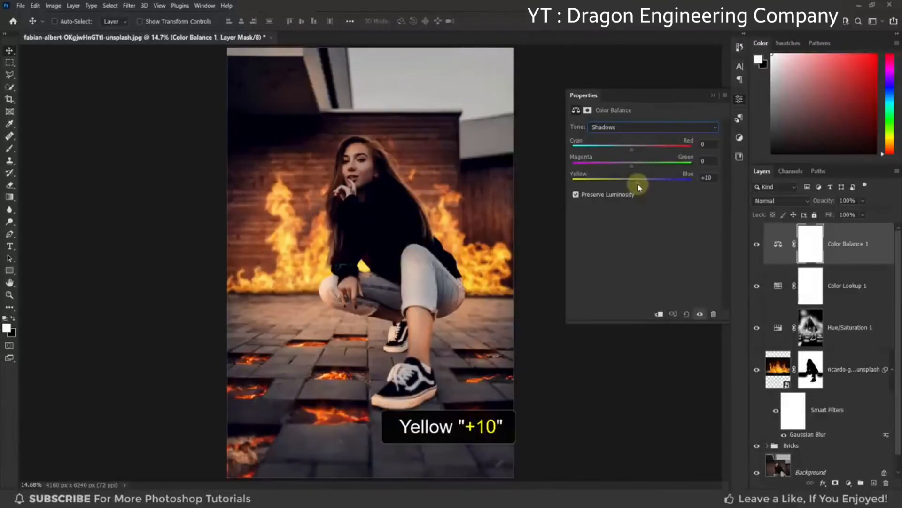
Set the Color Balance Midtones to Cyan-Red +10 and Yellow-Blue +20.
{"action": "left_click", "coordinate": [633, 128]}
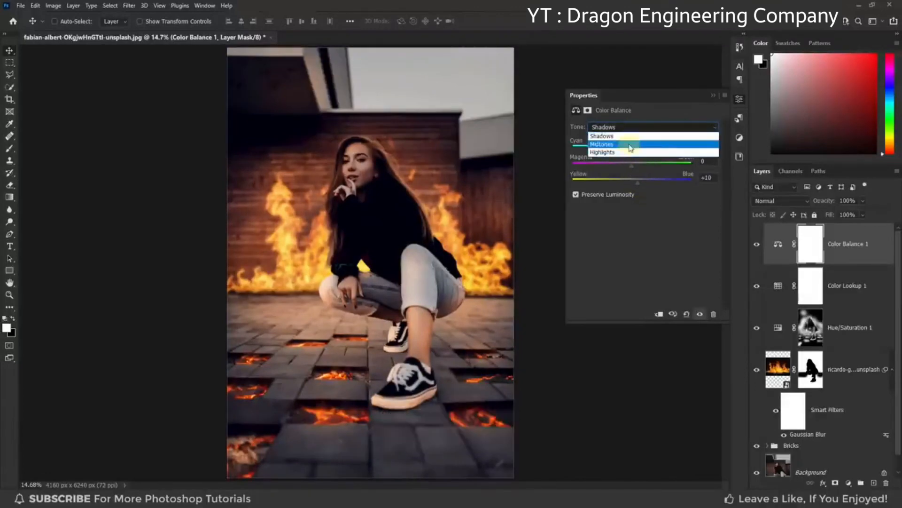
{"action": "left_click", "coordinate": [630, 145]}
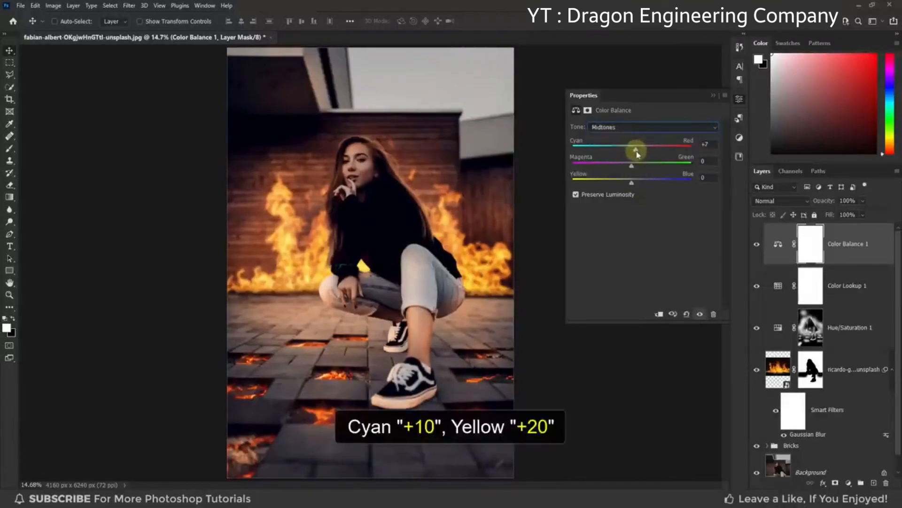
{"action": "left_click_drag", "start_coordinate": [631, 182], "coordinate": [644, 184]}
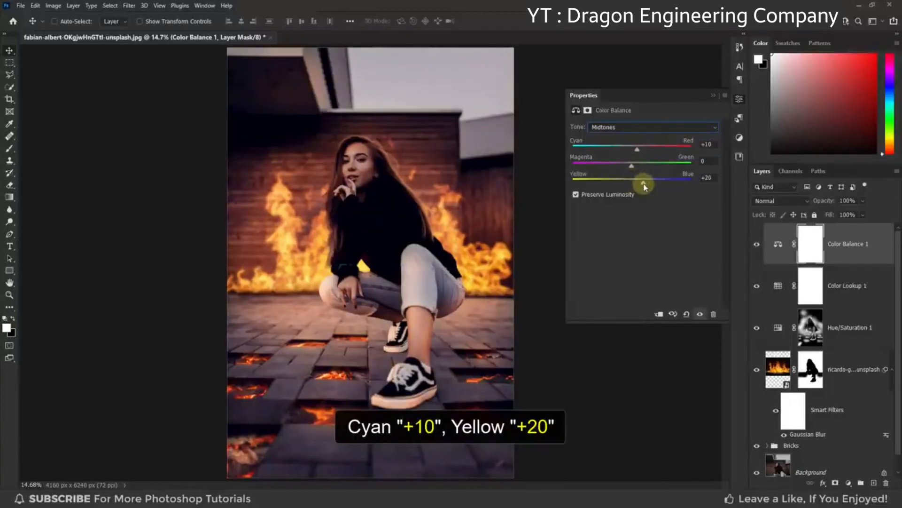
Set the Color Balance Highlights to Cyan-Red +10 and Yellow-Blue about +10, and collapse the adjustment's settings.
{"action": "left_click", "coordinate": [638, 126]}
{"action": "left_click", "coordinate": [633, 154]}
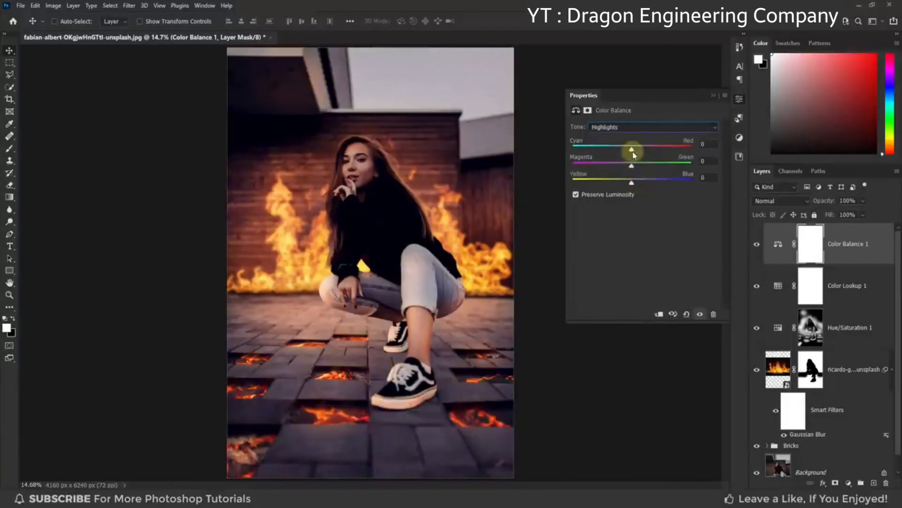
{"action": "left_click_drag", "start_coordinate": [632, 150], "coordinate": [638, 153]}
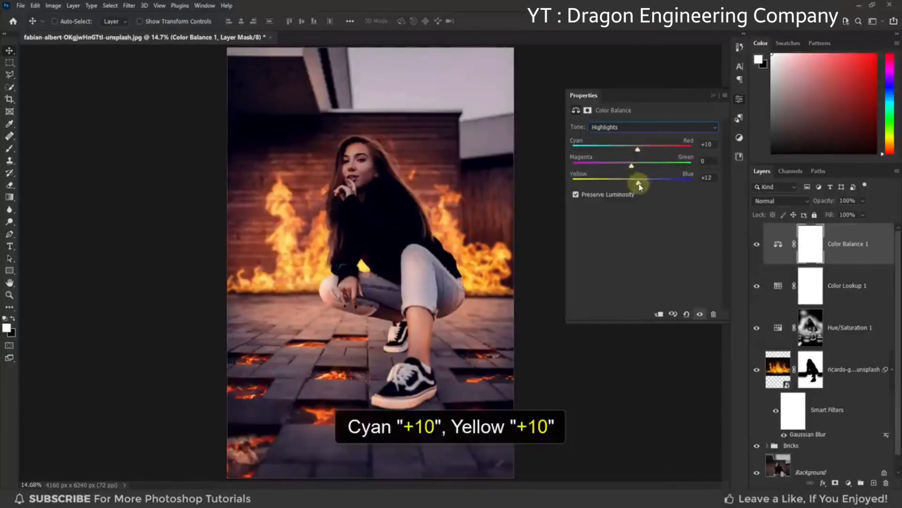
{"action": "left_click", "coordinate": [713, 98]}
Compare the image with the Color Balance layer hidden and shown.
{"action": "left_click", "coordinate": [756, 245]}
{"action": "left_click", "coordinate": [756, 245]}
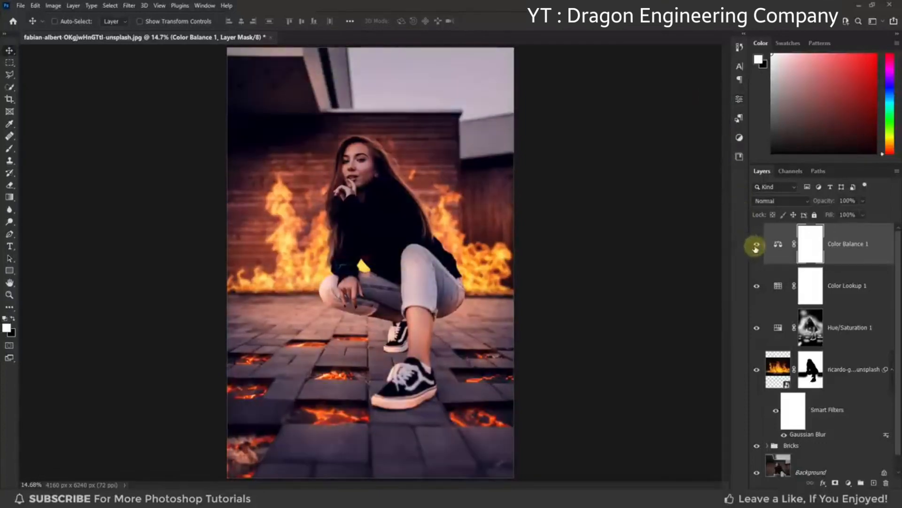
{"action": "left_click", "coordinate": [756, 244]}
{"action": "left_click", "coordinate": [756, 244]}
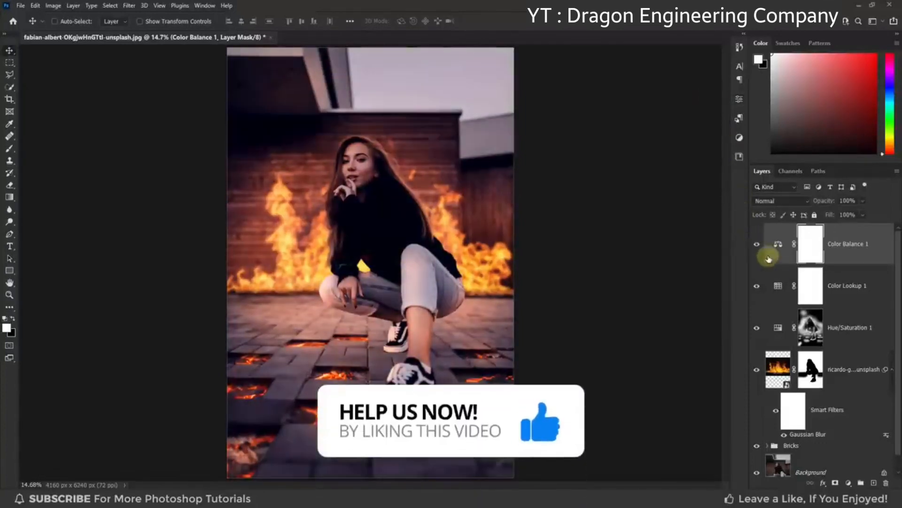
Compare the original photo with the finished composite by hiding and restoring every layer except Background.
{"action": "scroll", "coordinate": [773, 263], "scroll_direction": "down", "scroll_amount": 1}
{"action": "left_click", "coordinate": [765, 455]}
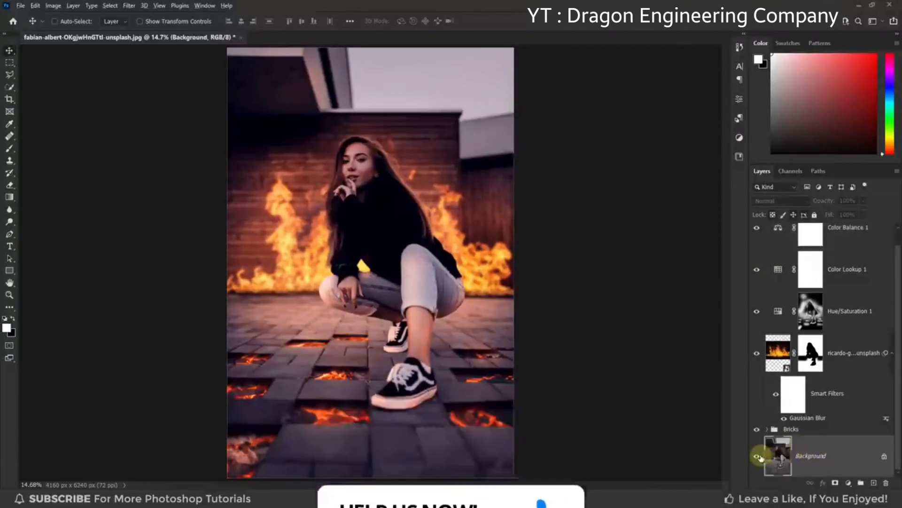
{"action": "left_click", "coordinate": [758, 456], "text": "alt"}
{"action": "left_click", "coordinate": [758, 457], "text": "alt"}
{"action": "left_click", "coordinate": [758, 456], "text": "alt"}
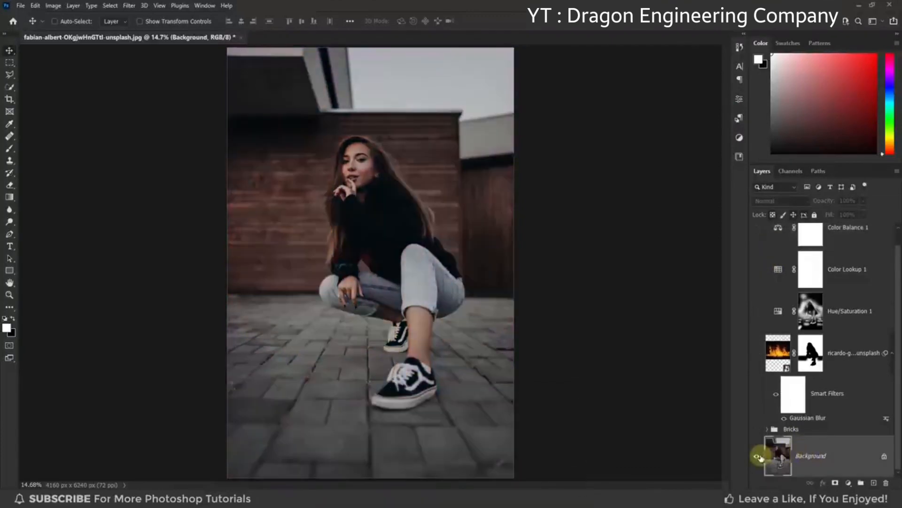
{"action": "left_click", "coordinate": [757, 457], "text": "alt"}
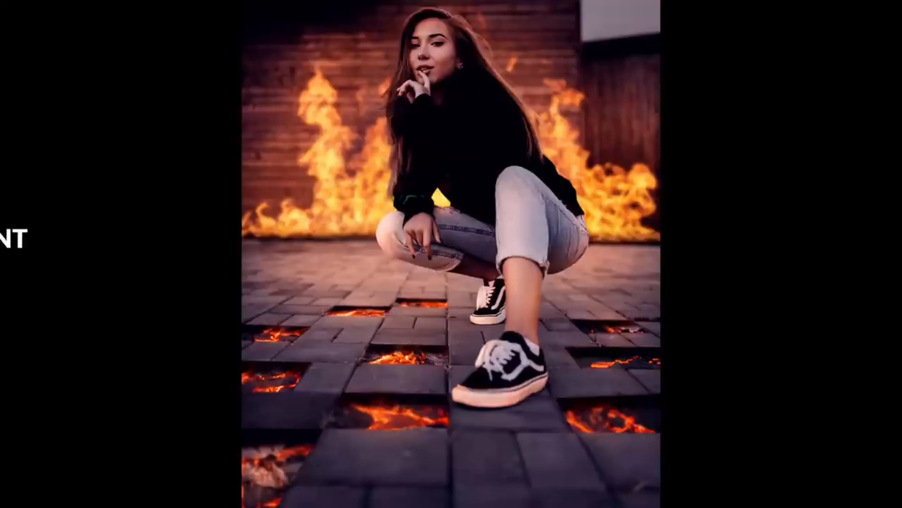